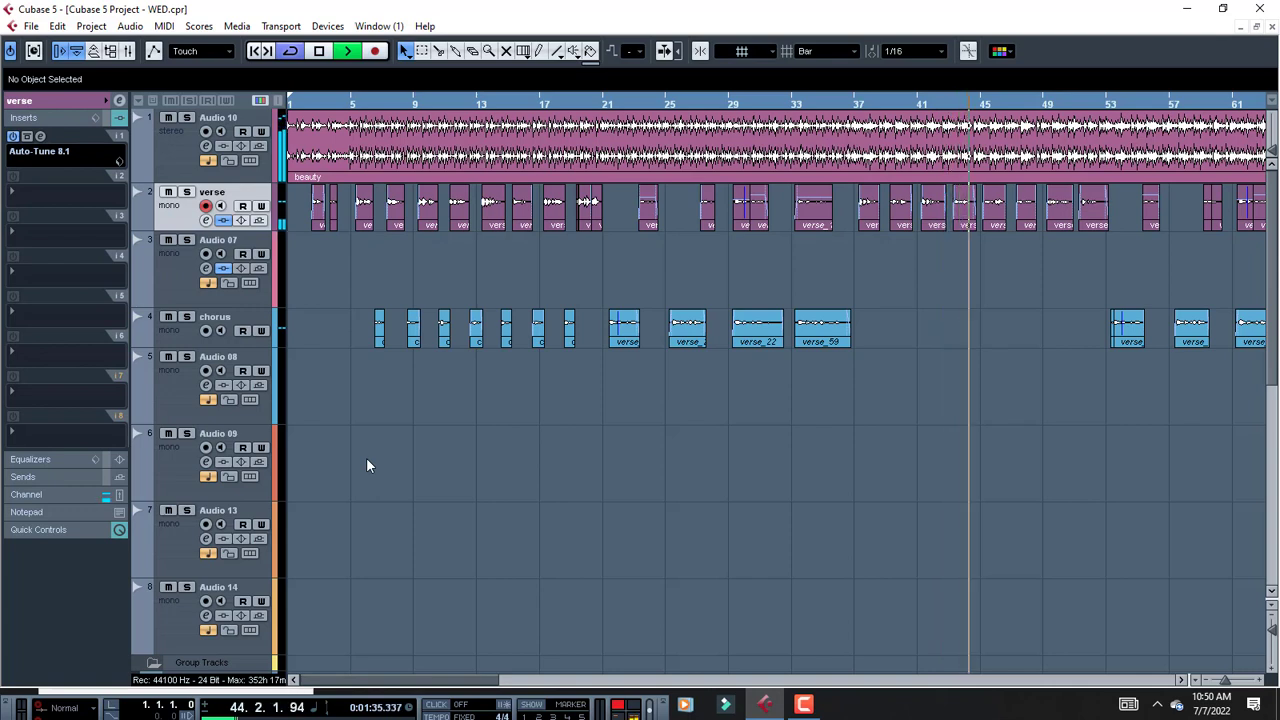
# Step: Stop playback and solo the track containing the beauty clip
pyautogui.press('space')
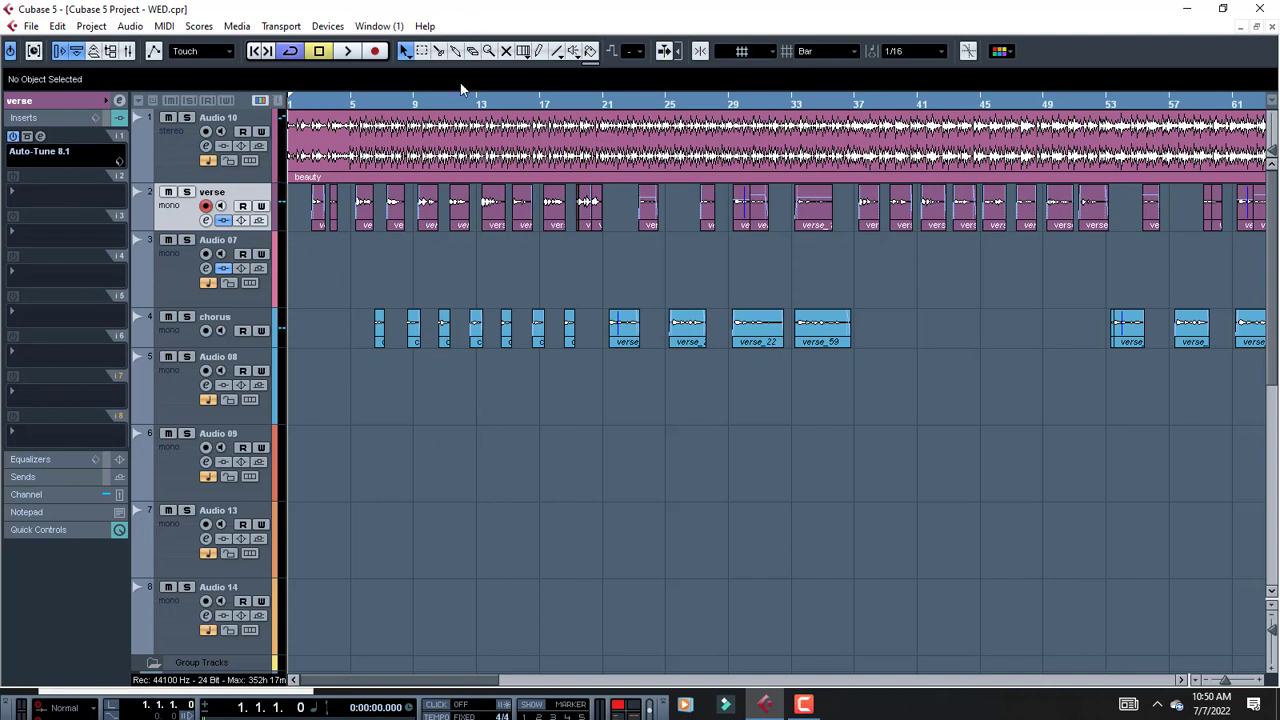
pyautogui.click(408, 147)
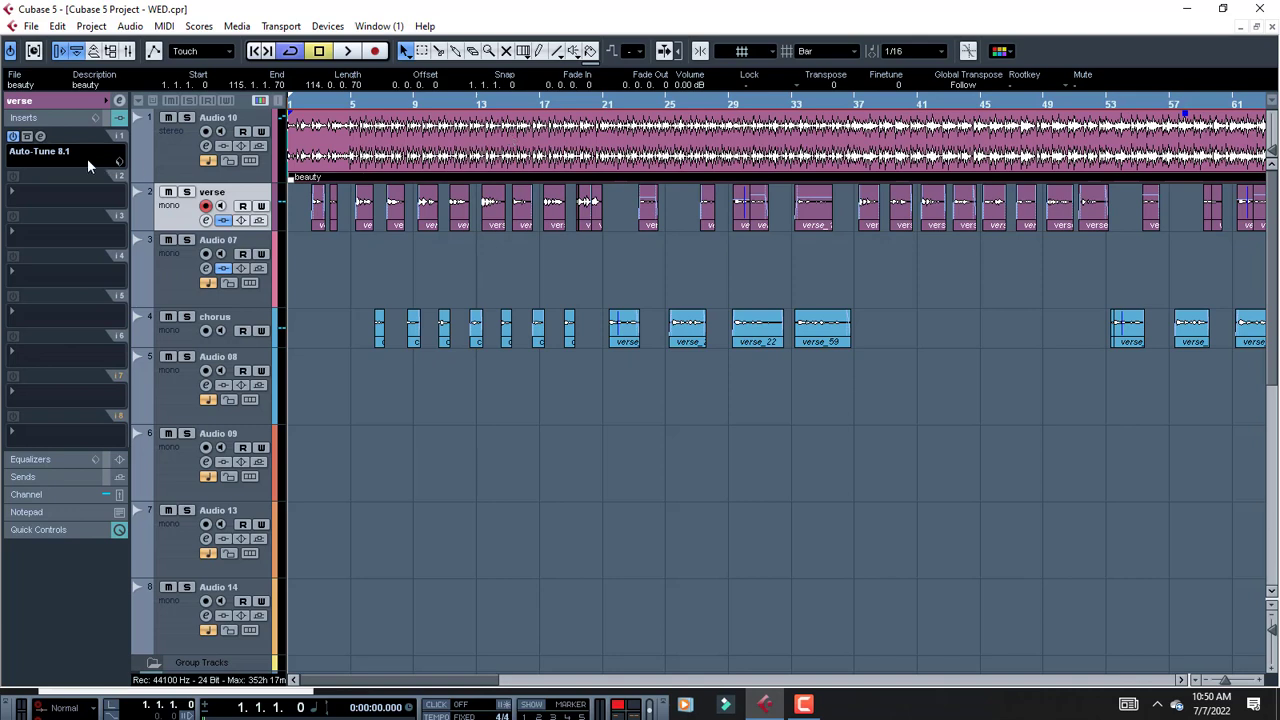
pyautogui.click(188, 118)
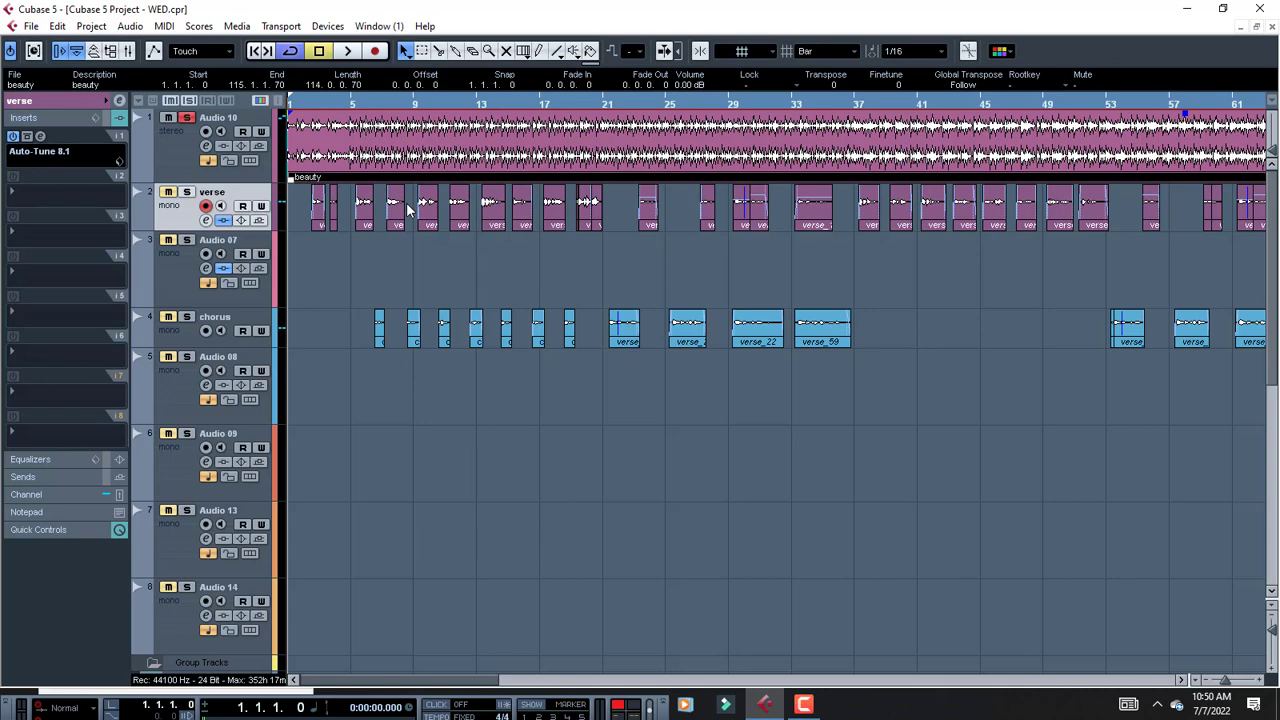
# Step: Insert a Compressor in the first effect slot of the Stereo In channel, close its window and deactivate it
pyautogui.scroll(-10, 408, 208)
pyautogui.click(227, 546)
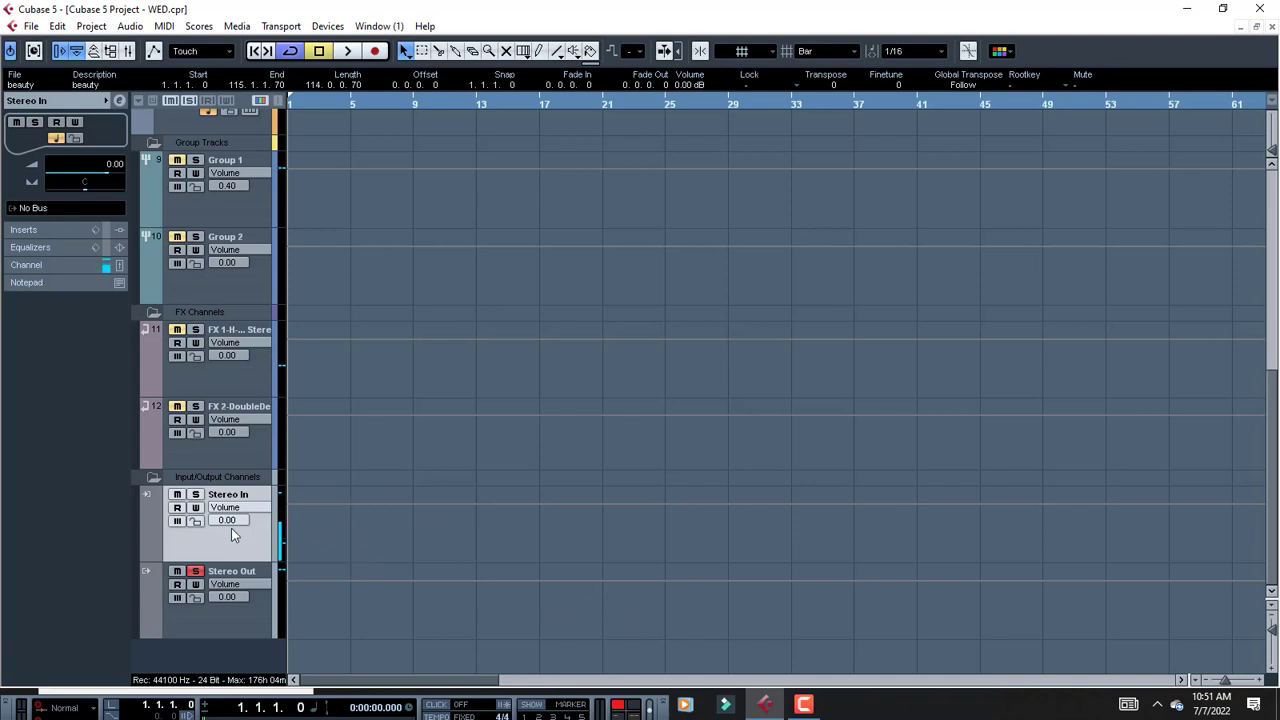
pyautogui.click(25, 228)
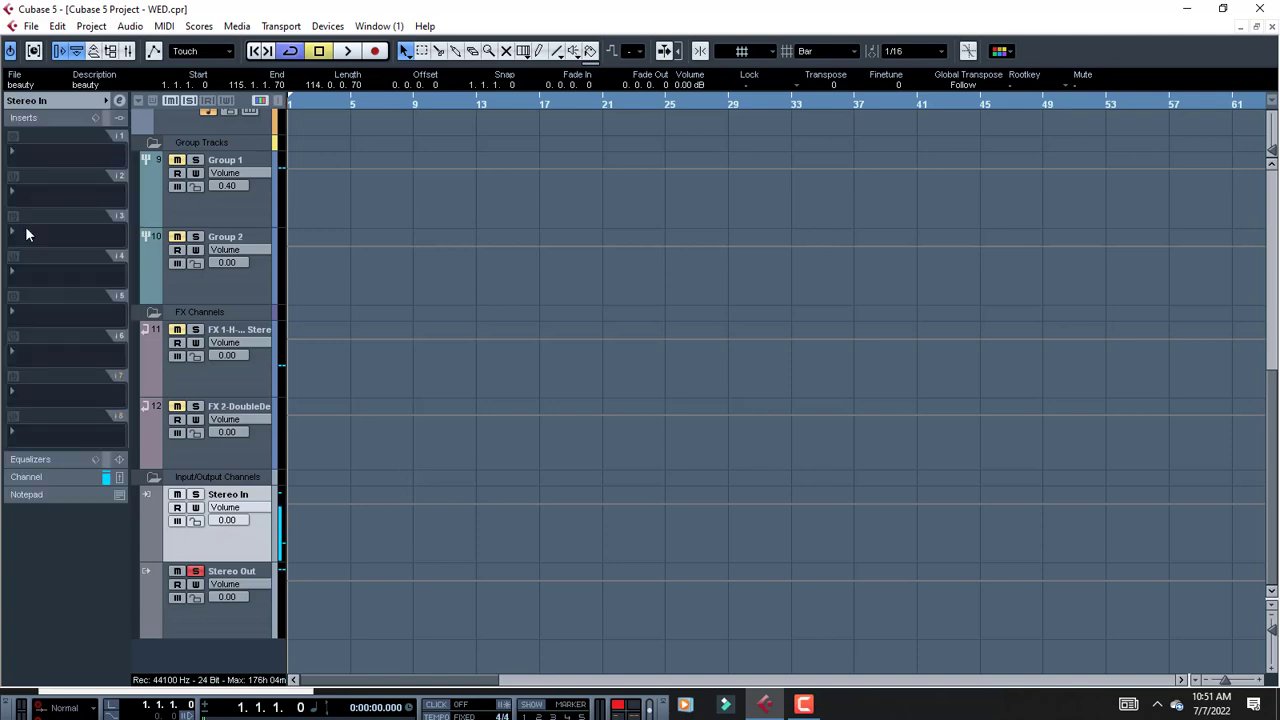
pyautogui.click(35, 152)
pyautogui.moveTo(140, 213)
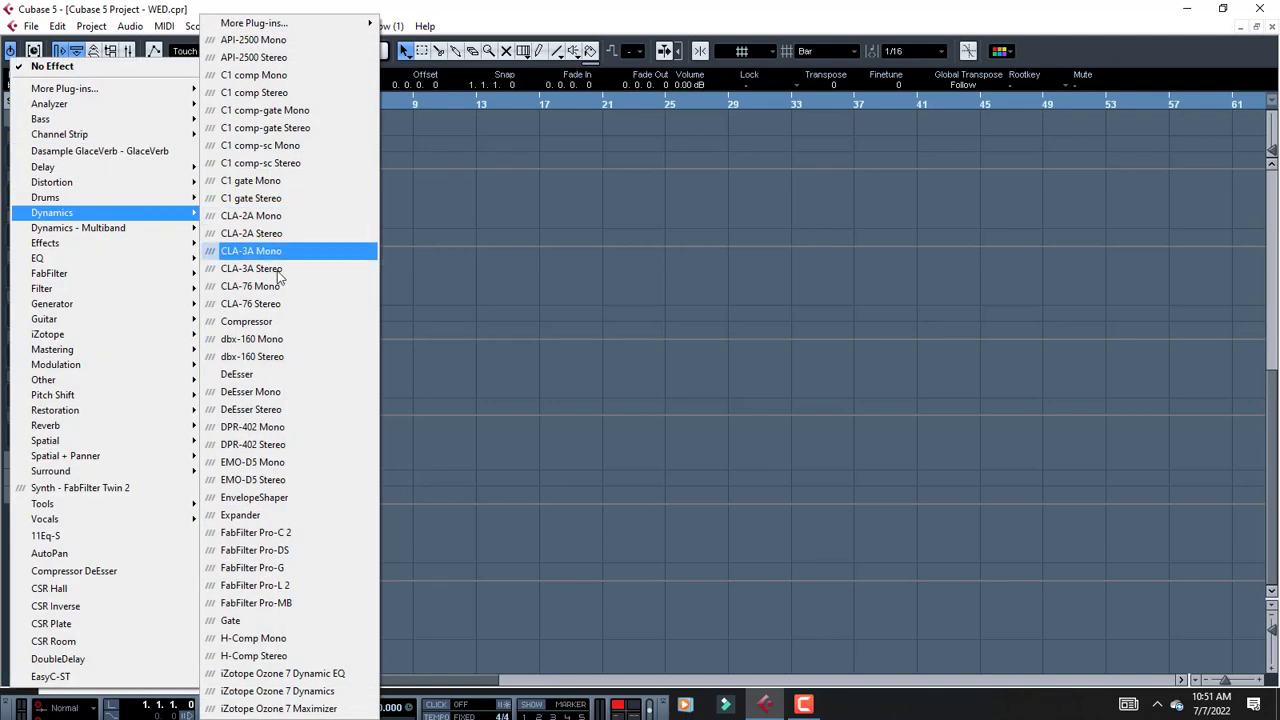
pyautogui.click(250, 321)
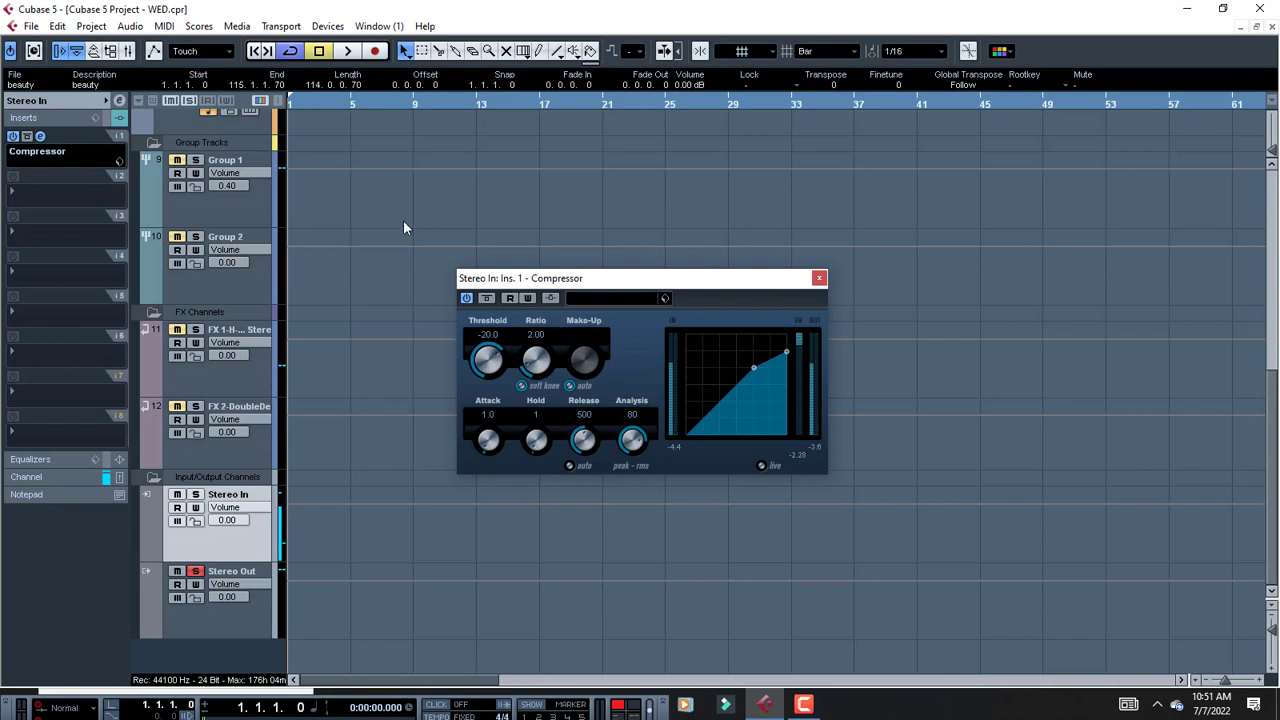
pyautogui.click(820, 279)
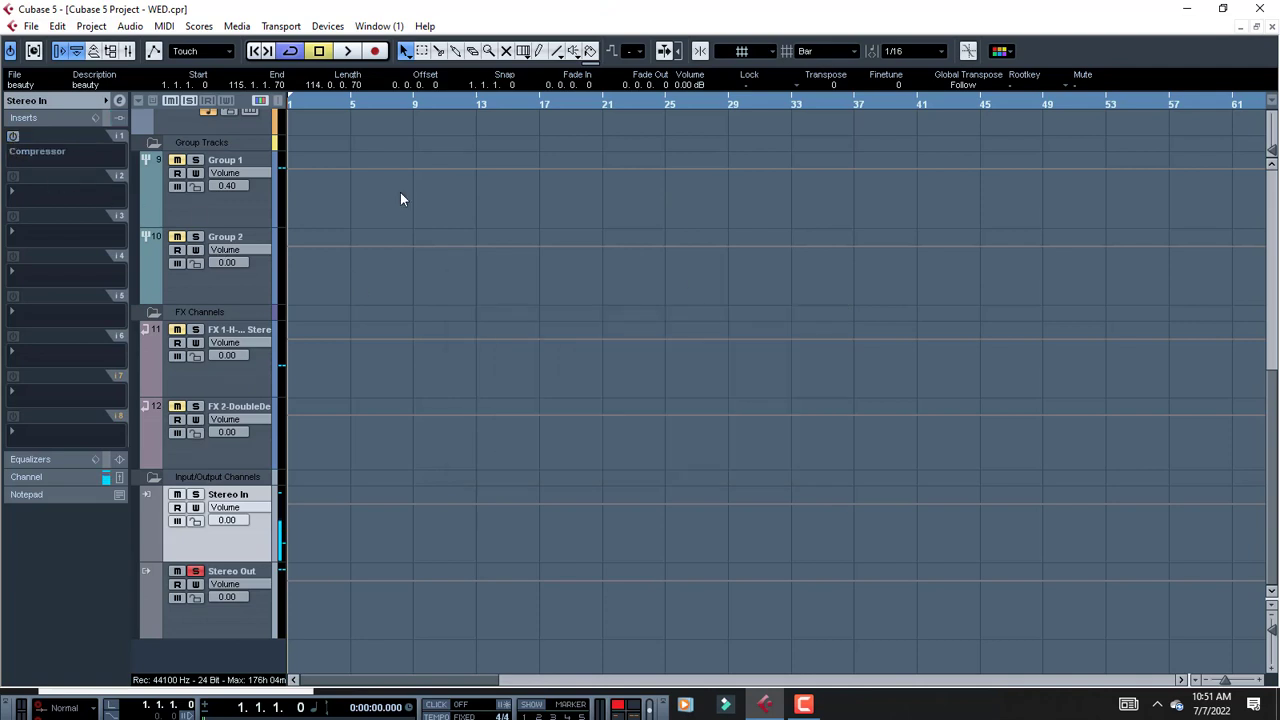
# Step: Raise the volume of the verse_31 clip at bar 5 to 21 dB
pyautogui.scroll(5, 488, 345)
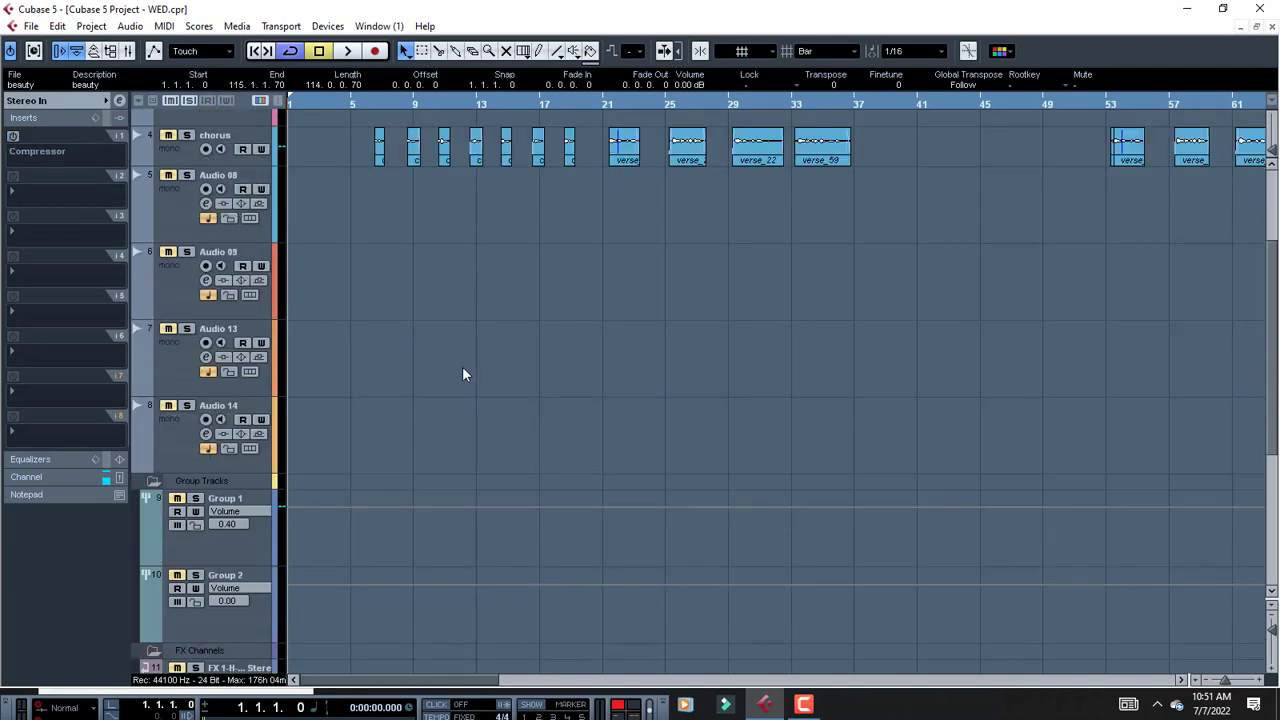
pyautogui.scroll(3, 430, 372)
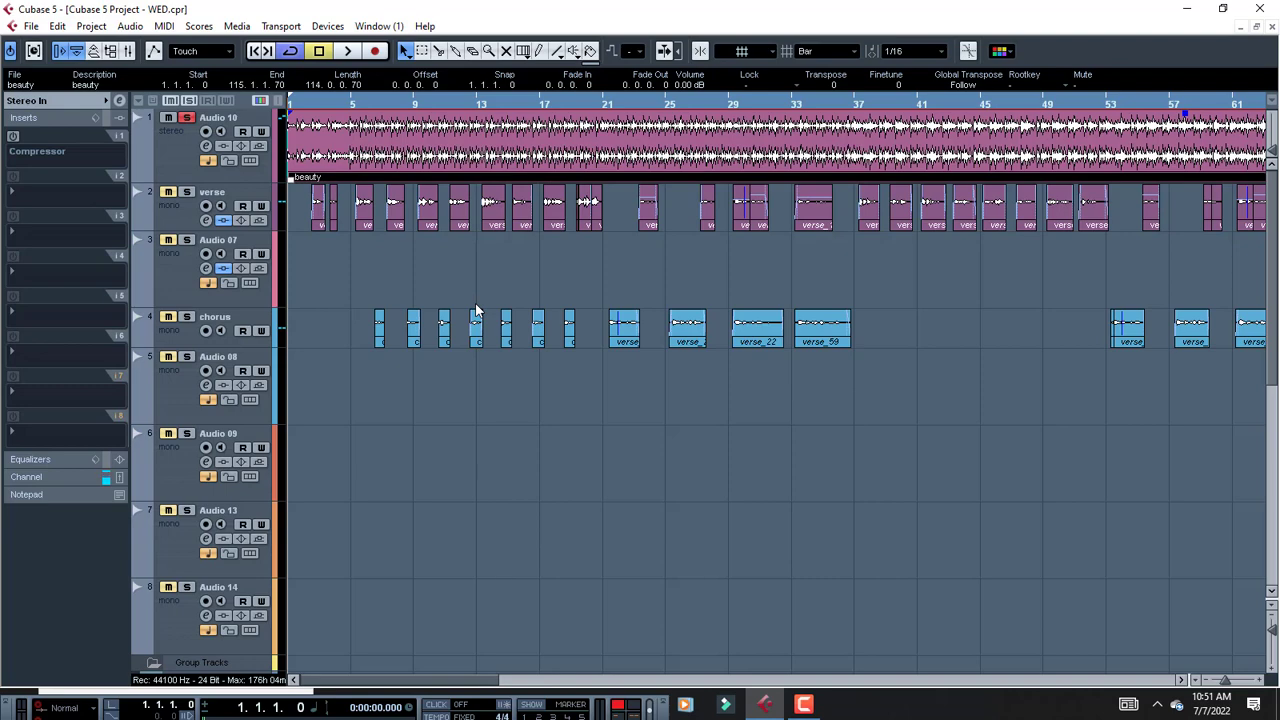
pyautogui.press('h')
pyautogui.press('h')
pyautogui.press('h')
pyautogui.press('h')
pyautogui.press('h')
pyautogui.press('h')
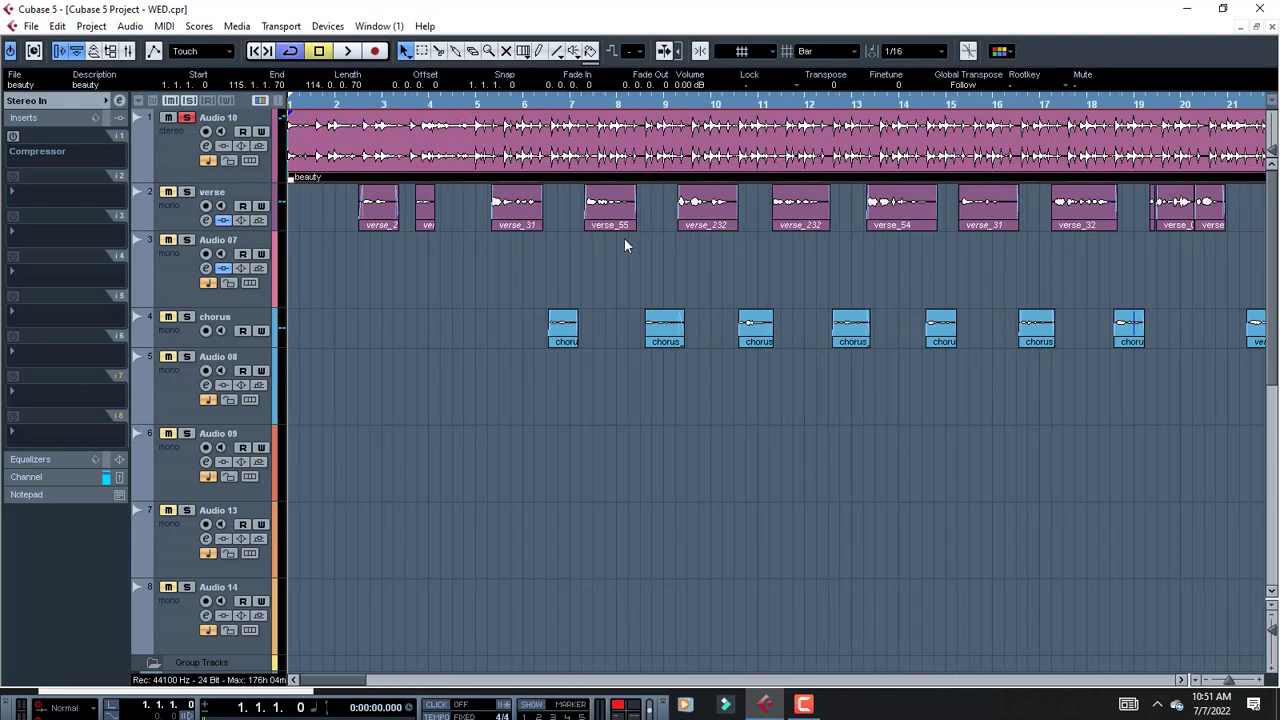
pyautogui.press('h')
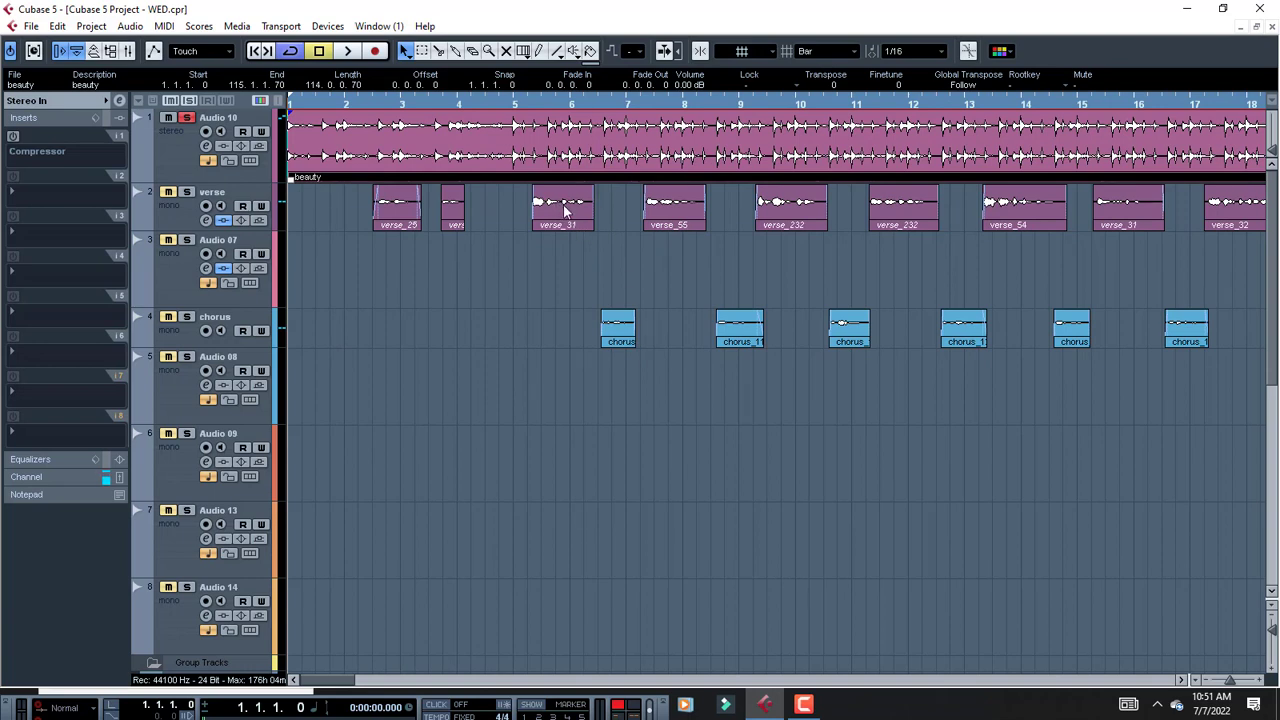
pyautogui.click(566, 226)
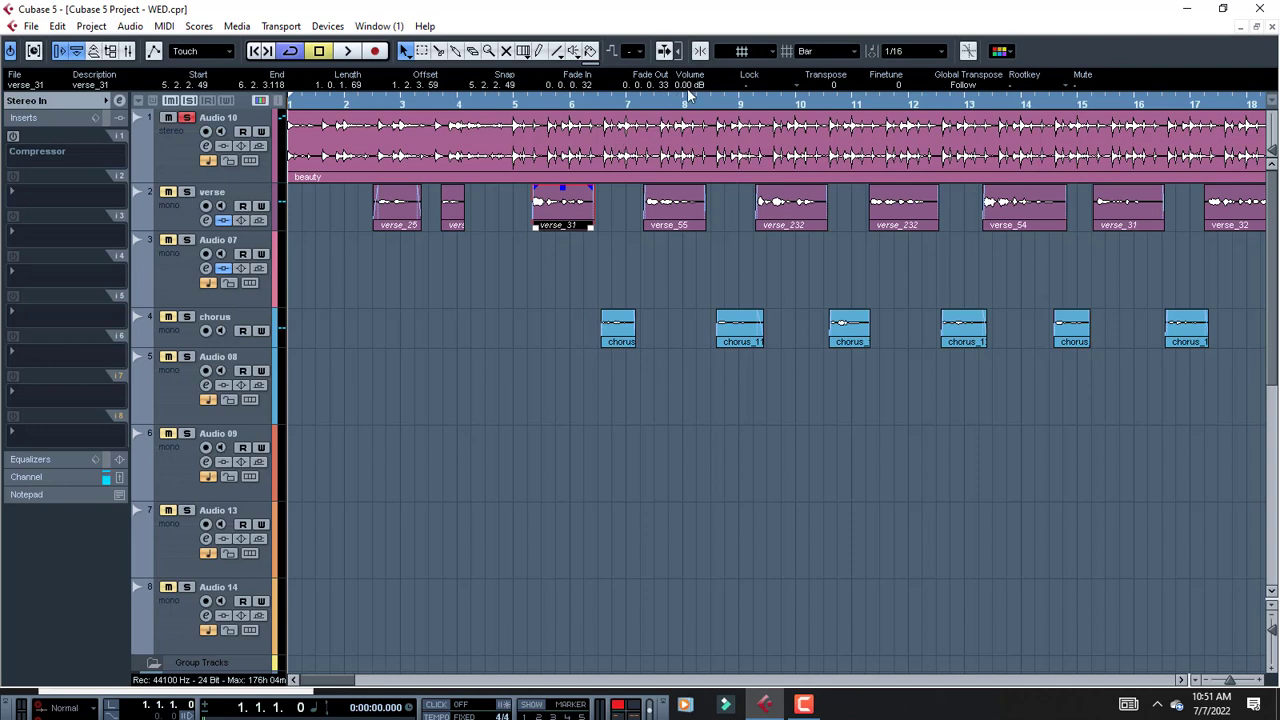
pyautogui.scroll(20, 687, 85)
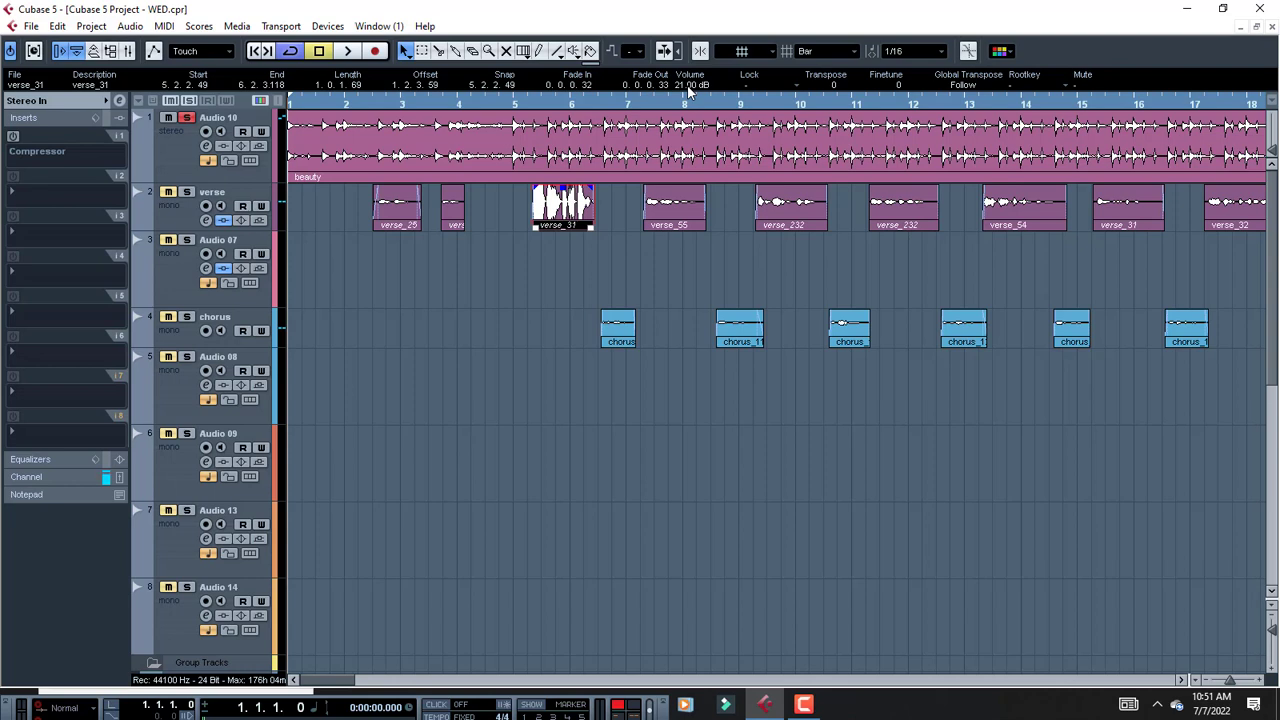
# Step: Reset the verse_31 clip's volume to 0 dB and deselect the clip
pyautogui.click(688, 86)
pyautogui.write('0')
pyautogui.press('Return')
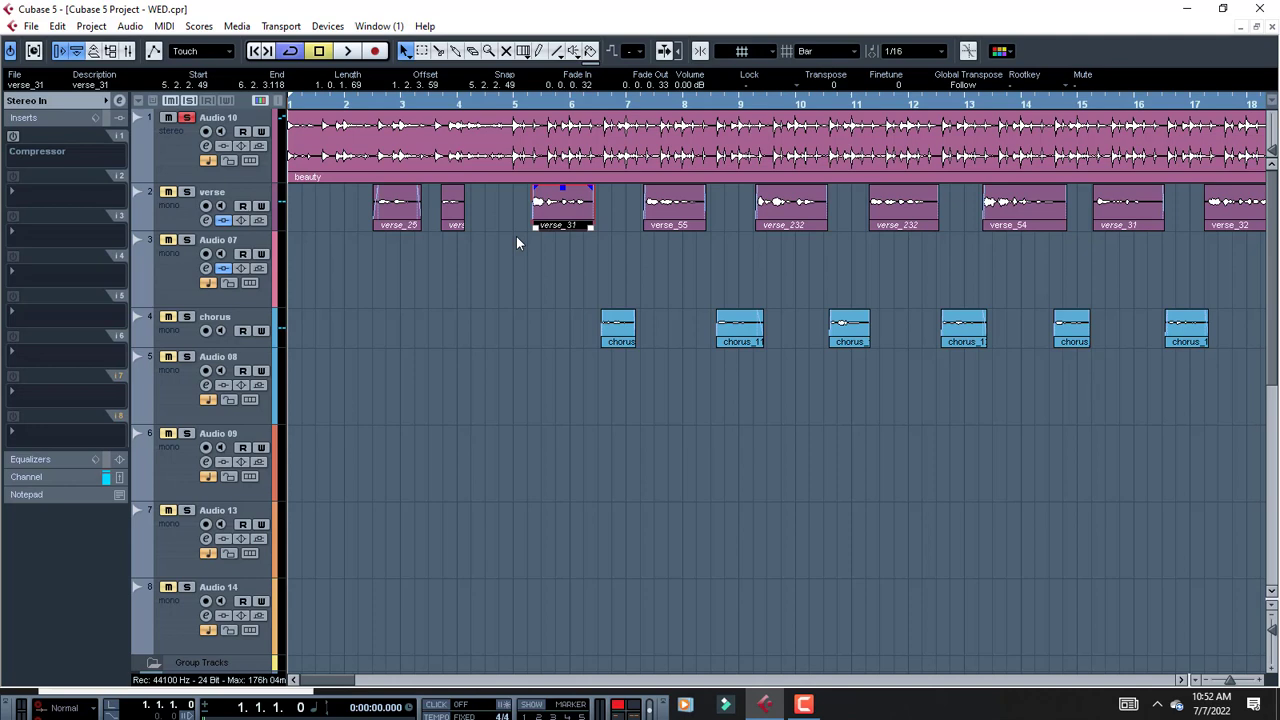
pyautogui.click(629, 238)
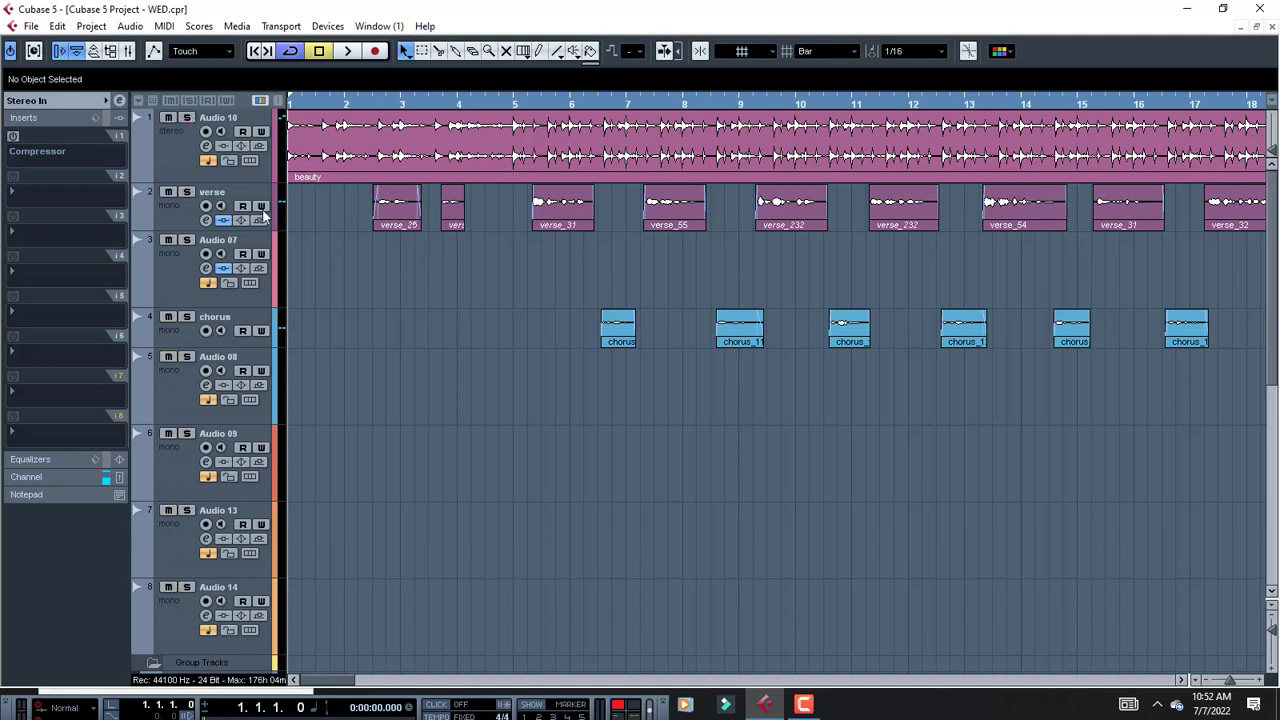
# Step: Insert a Gate in the second effect slot of the verse track, close its window and remove the effect again
pyautogui.click(173, 221)
pyautogui.click(34, 200)
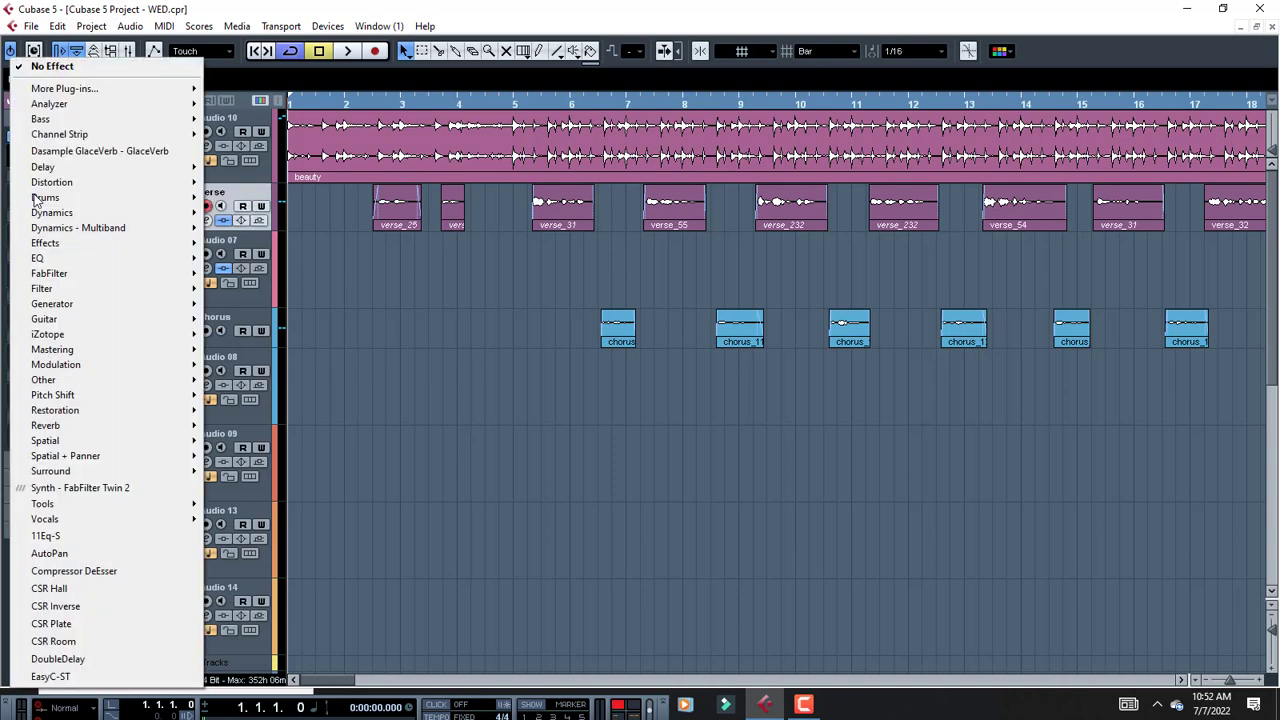
pyautogui.moveTo(66, 213)
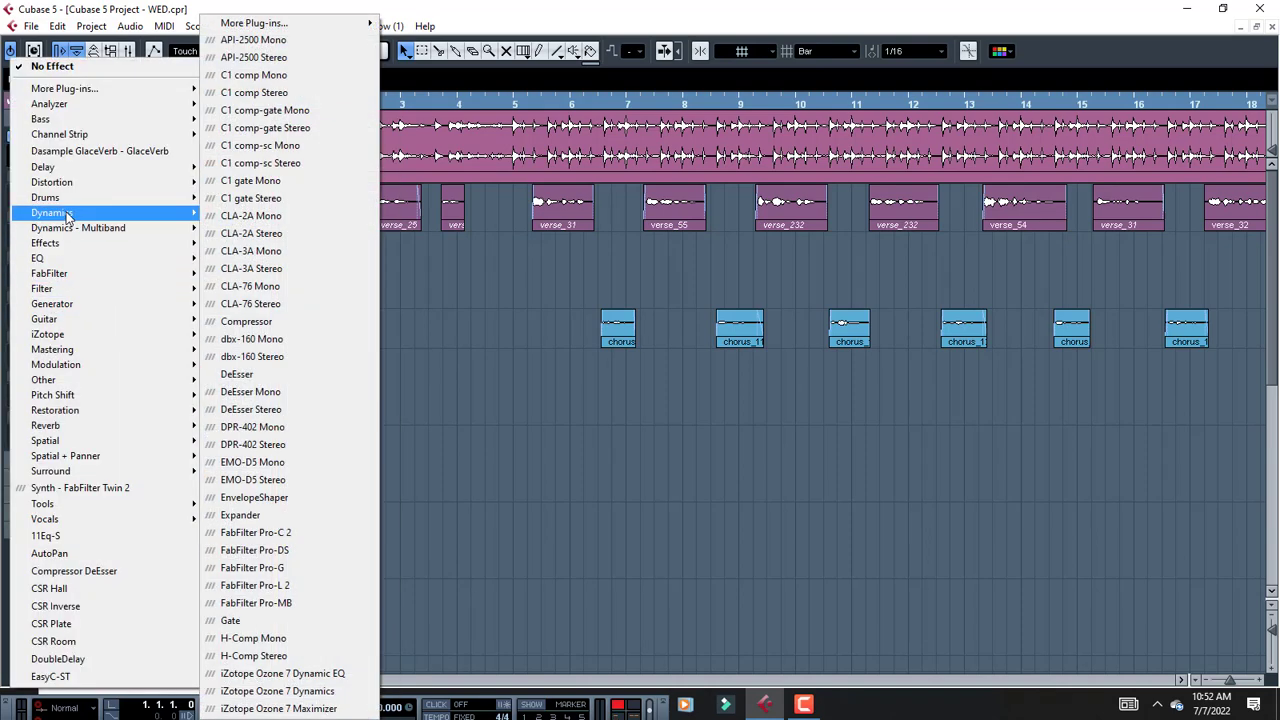
pyautogui.click(279, 620)
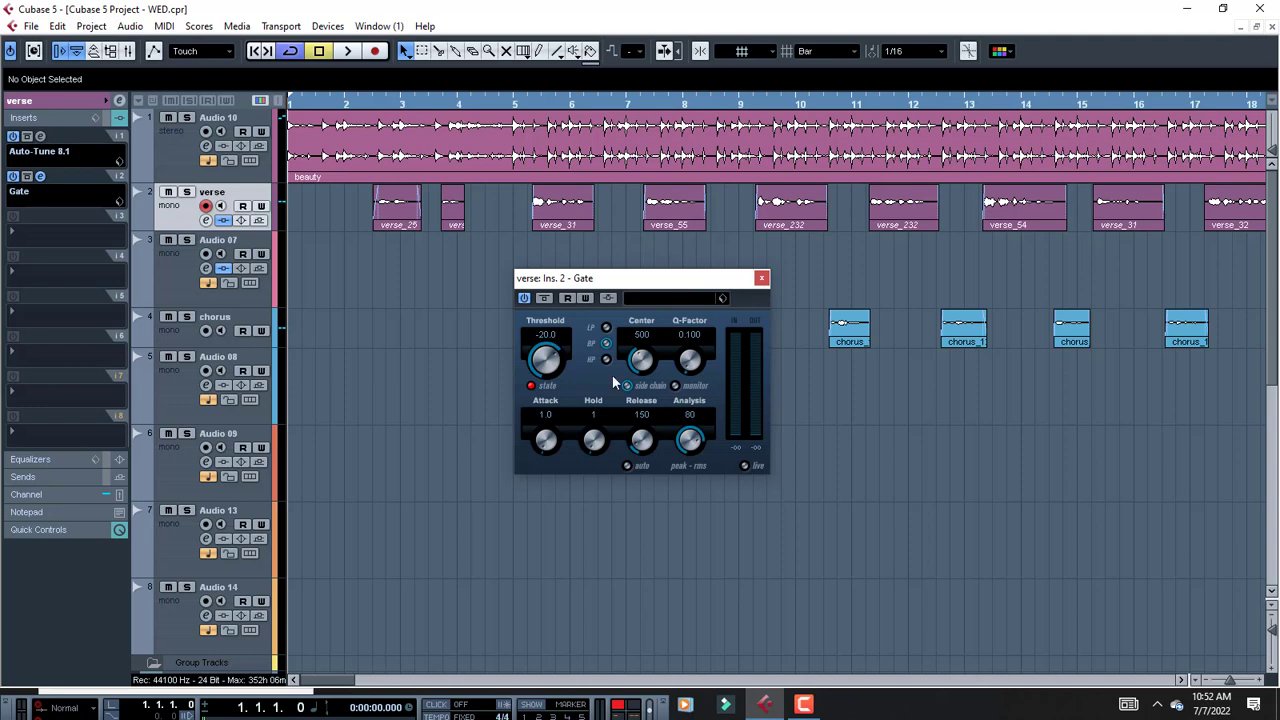
pyautogui.click(762, 279)
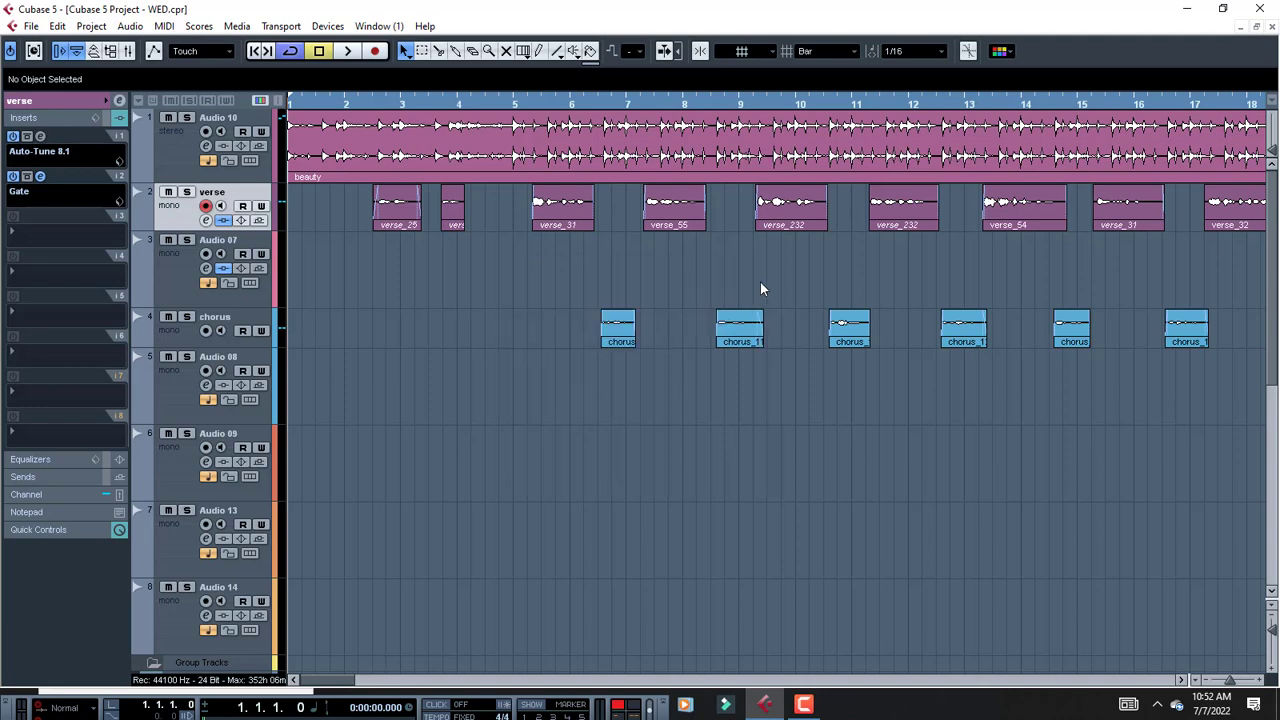
pyautogui.click(28, 192)
pyautogui.click(55, 66)
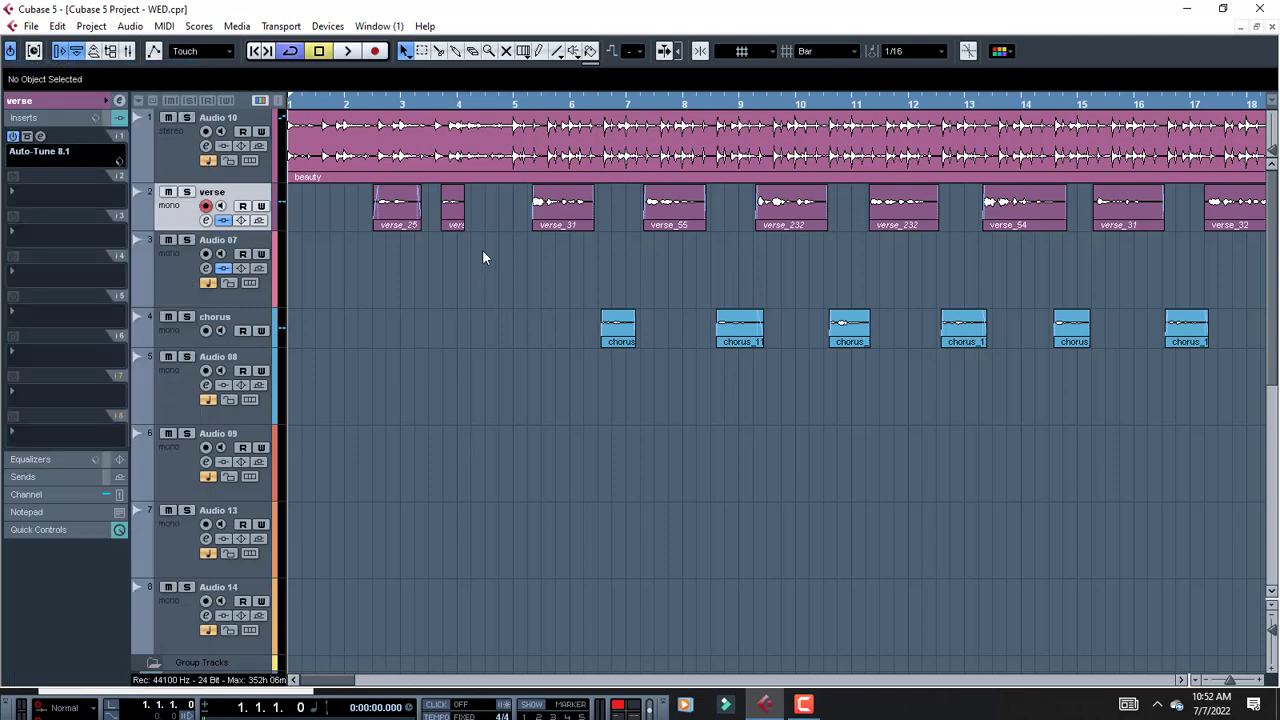
# Step: Extend the end of the second verse_25 clip to about 4.3.3.40 and split it at about 4.1.3.18
pyautogui.moveTo(465, 225); pyautogui.dragTo(521, 220)
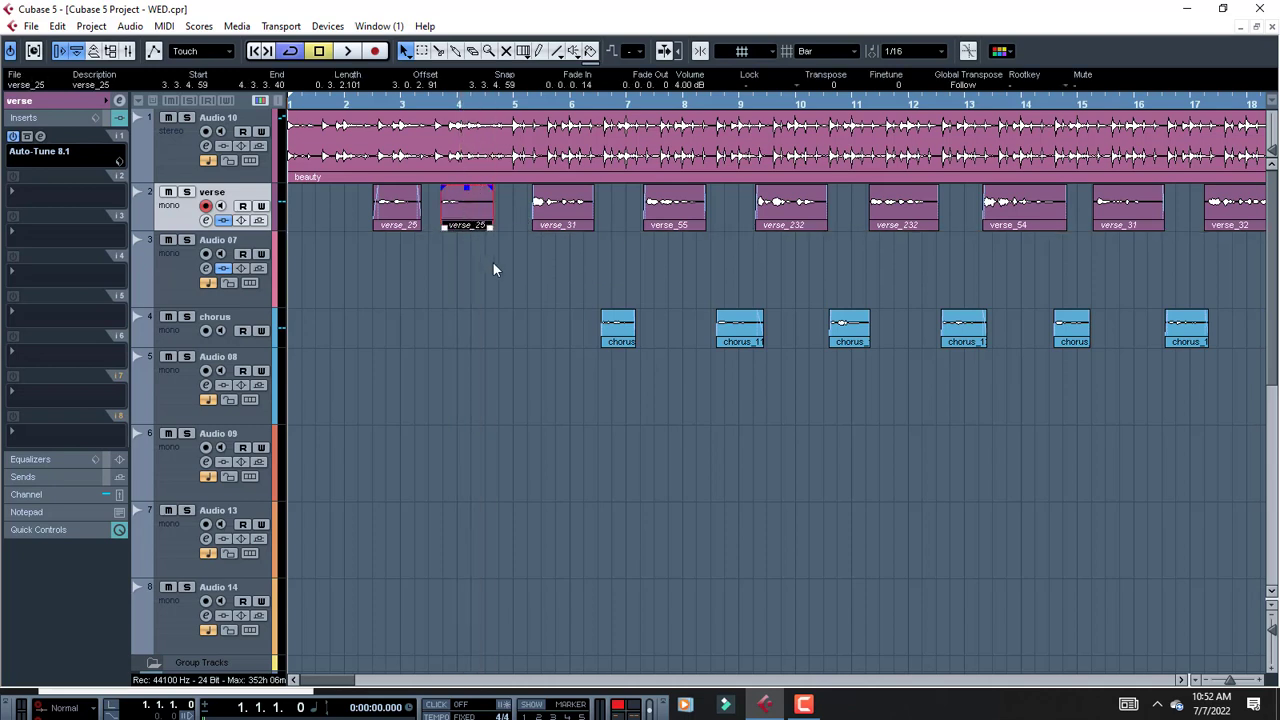
pyautogui.rightClick(467, 252)
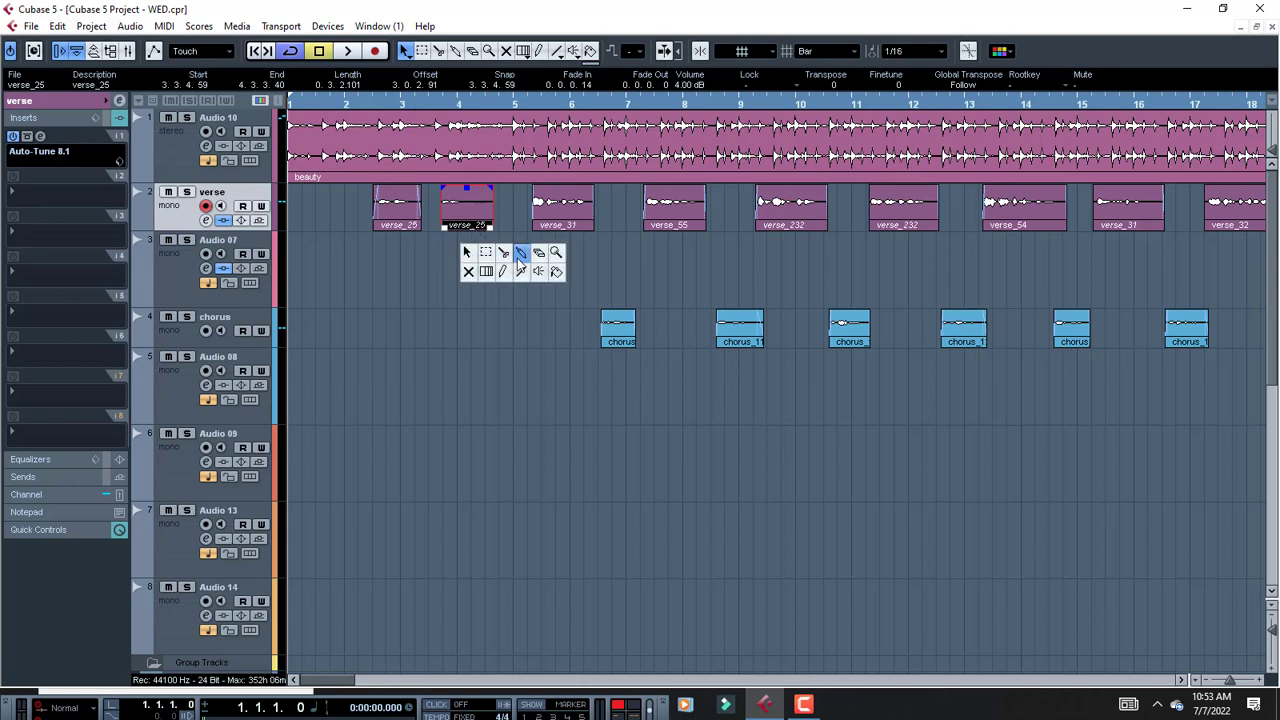
pyautogui.click(505, 254)
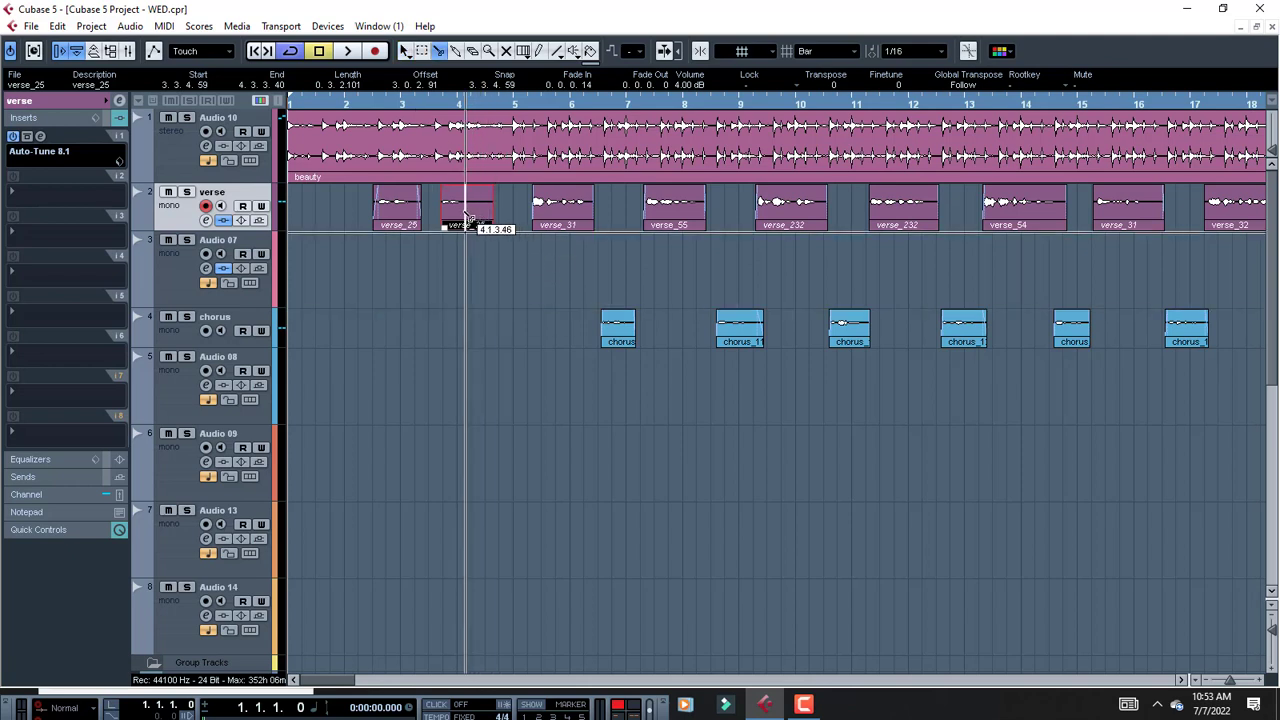
pyautogui.click(467, 210)
# Step: Erase the split-off tail of the second verse_25 clip
pyautogui.rightClick(553, 268)
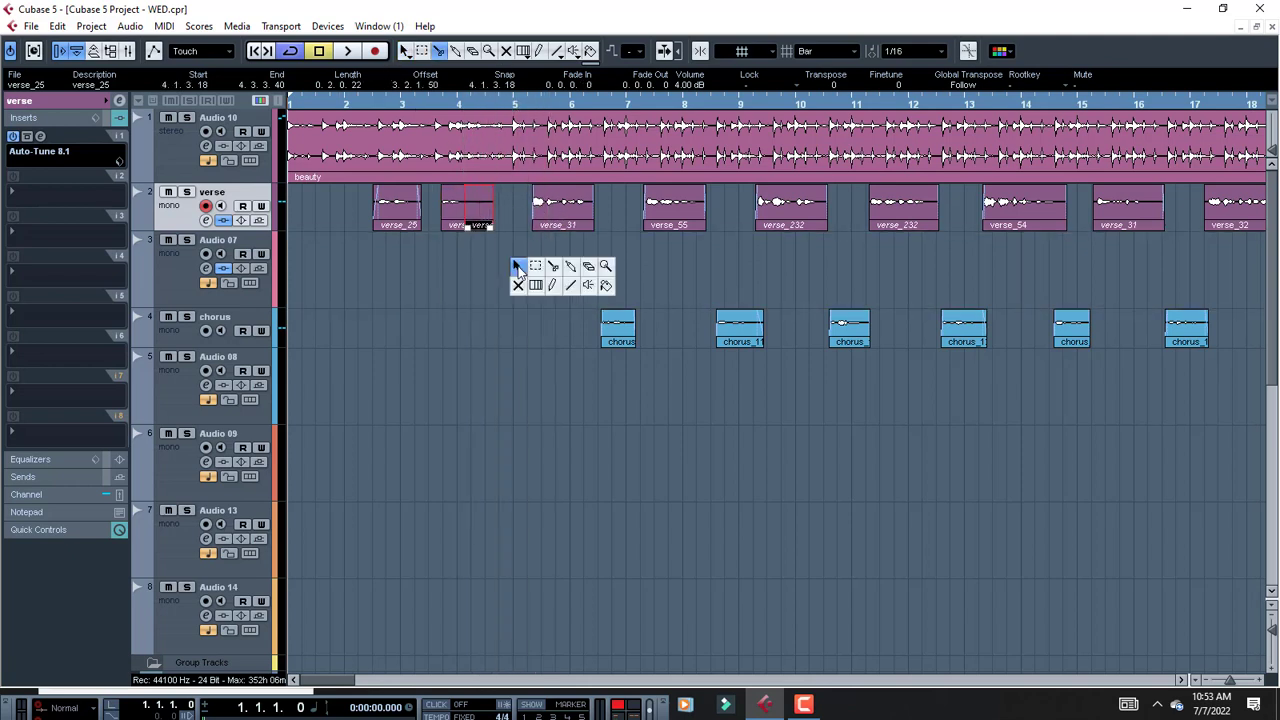
pyautogui.click(588, 267)
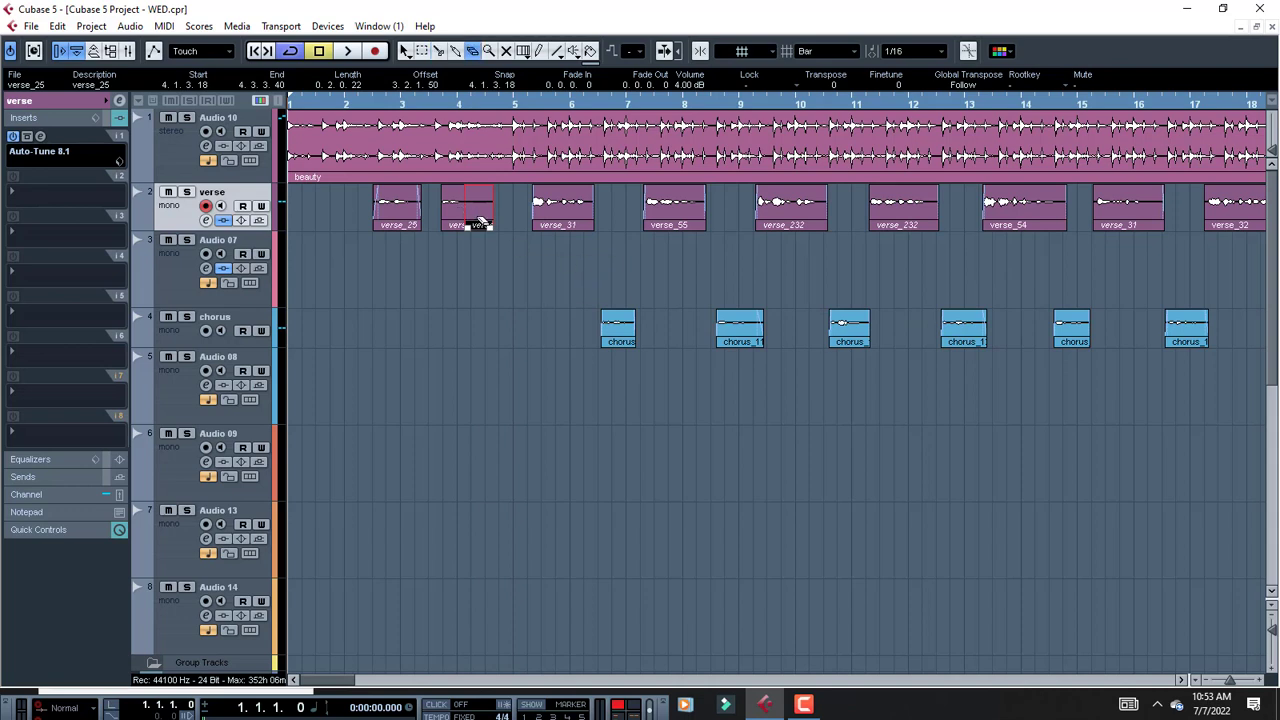
pyautogui.click(477, 218)
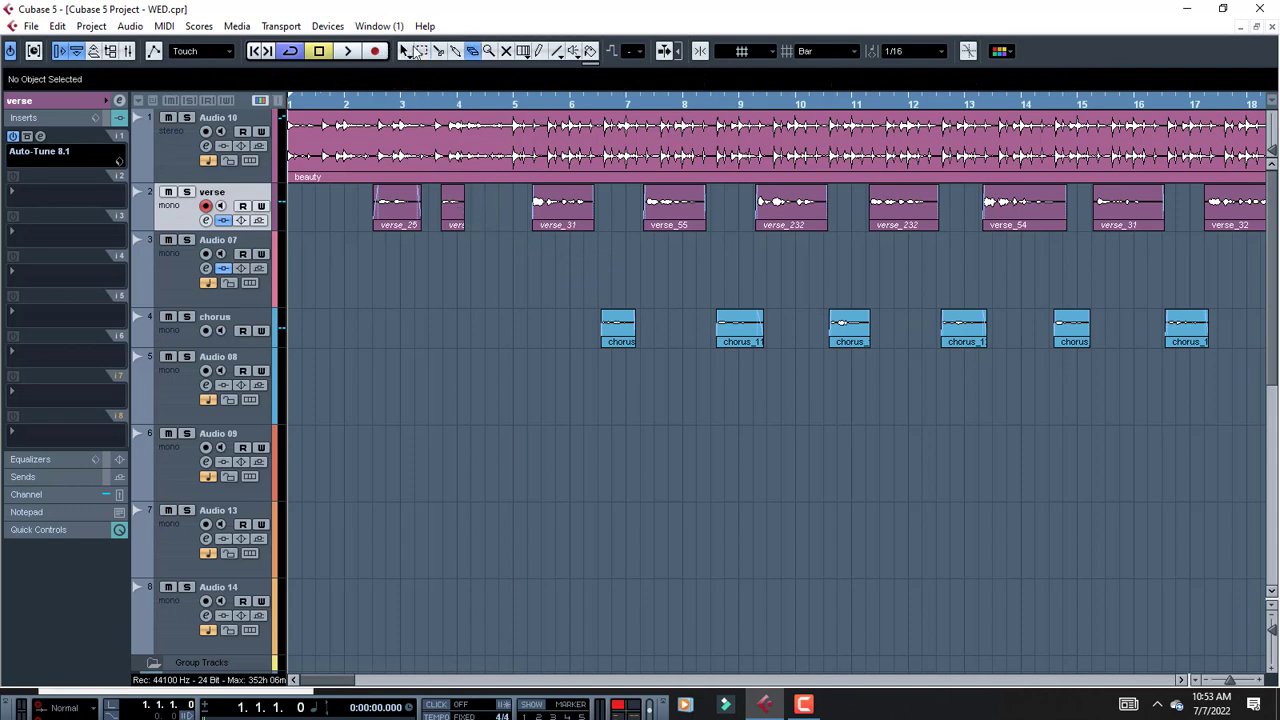
# Step: Return to the selection tool and give the remaining second verse_25 clip a short fade-out of about 0.0.0.54
pyautogui.rightClick(505, 234)
pyautogui.click(497, 236)
pyautogui.click(455, 205)
pyautogui.moveTo(463, 186); pyautogui.dragTo(462, 186)
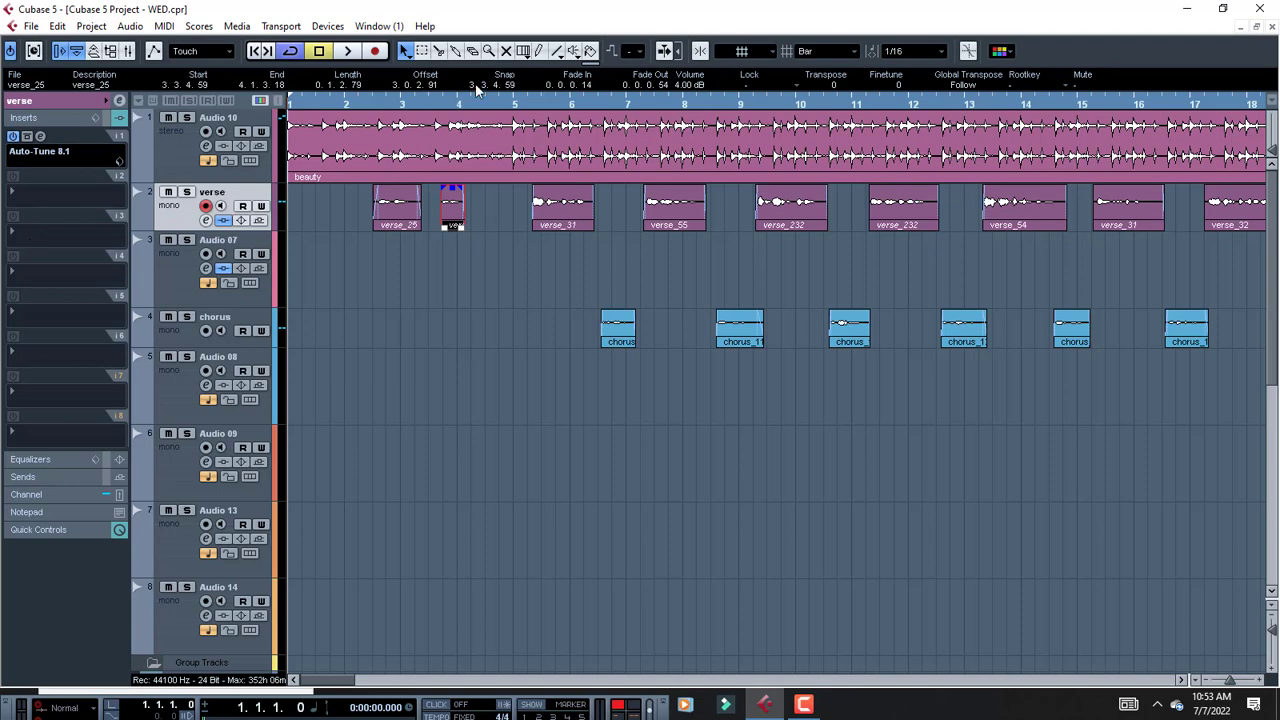
# Step: Place the playback position just before the first verse clip and insert a Gate in the verse track's second effect slot
pyautogui.click(368, 110)
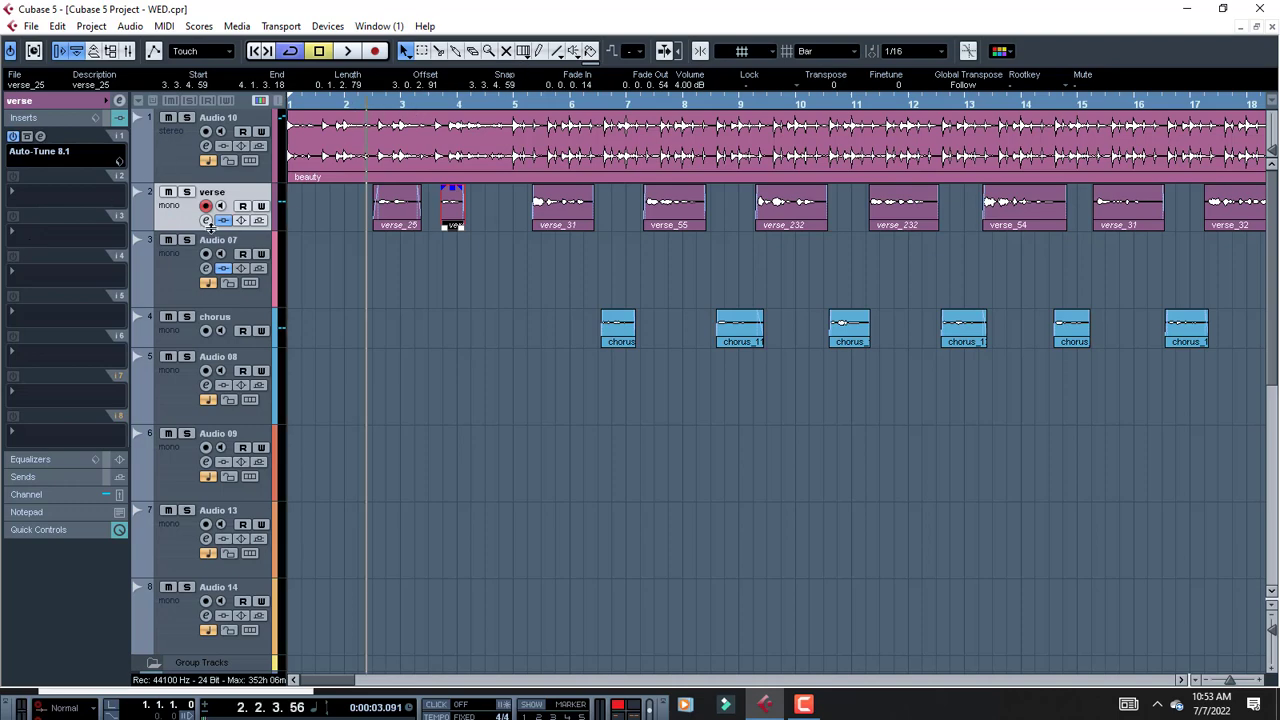
pyautogui.click(62, 192)
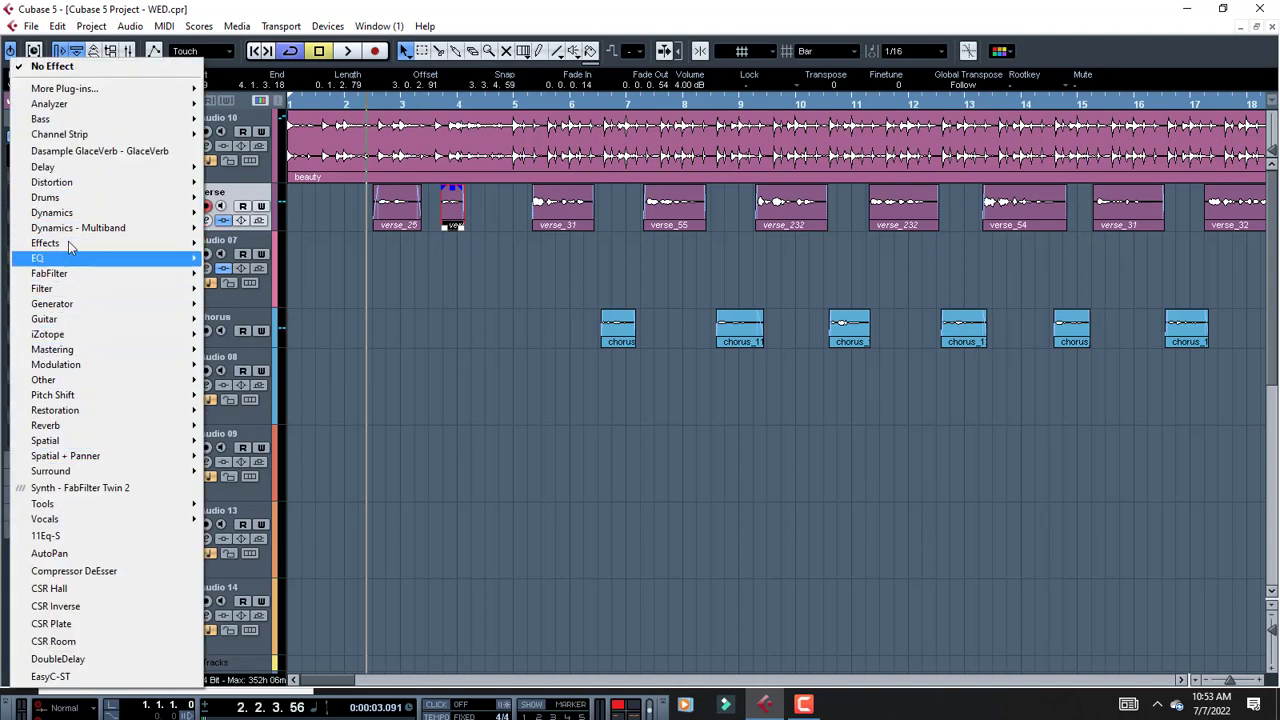
pyautogui.moveTo(82, 216)
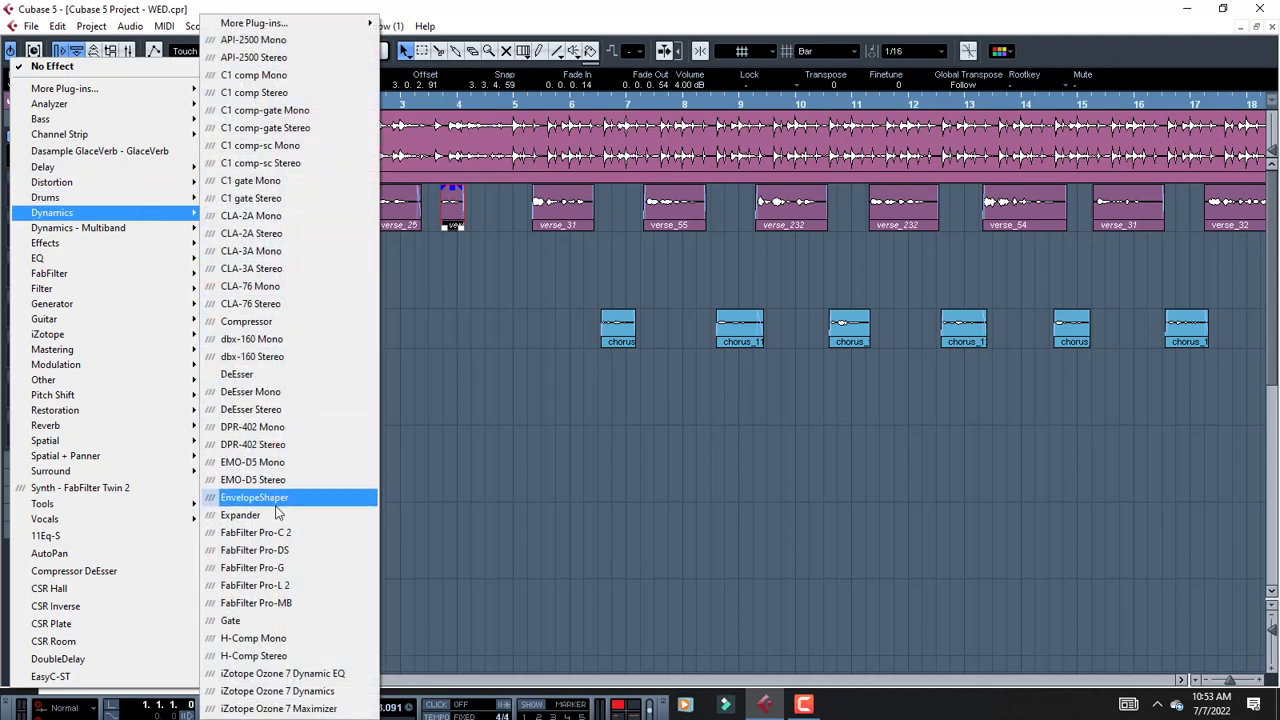
pyautogui.click(273, 621)
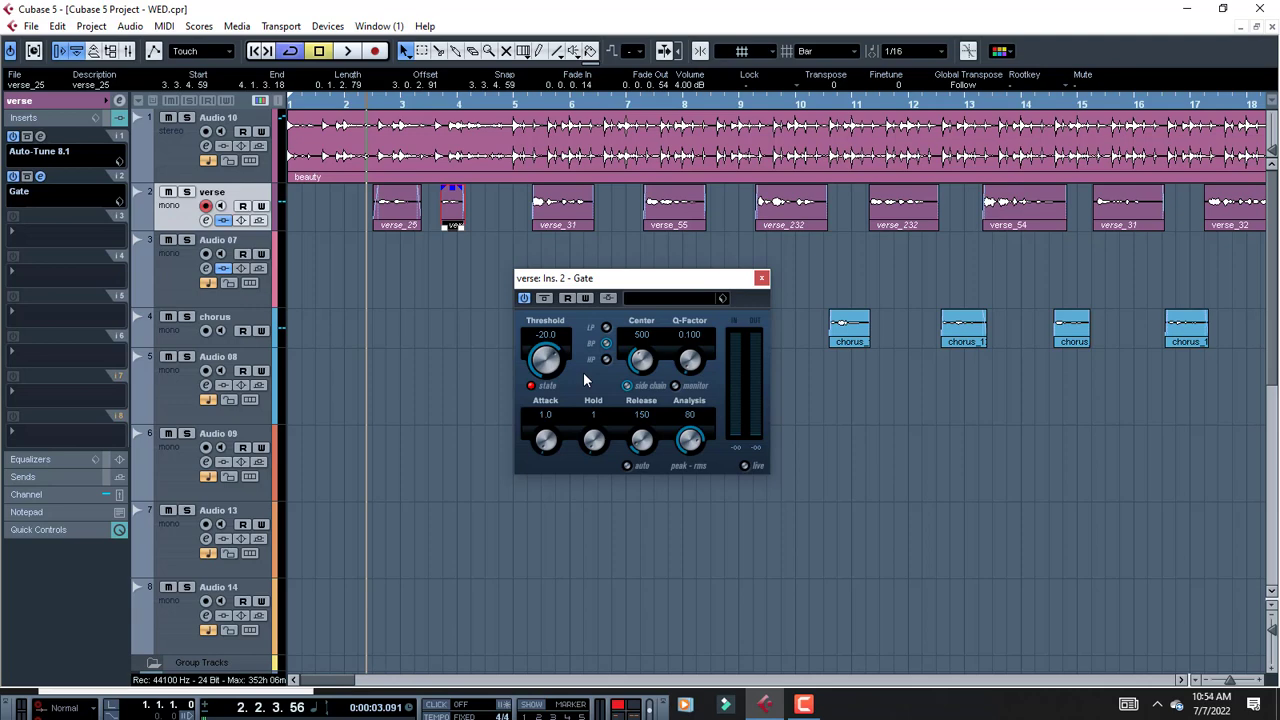
# Step: Lower the Gate's threshold to -60 while playing back the verse vocals
pyautogui.press('space')
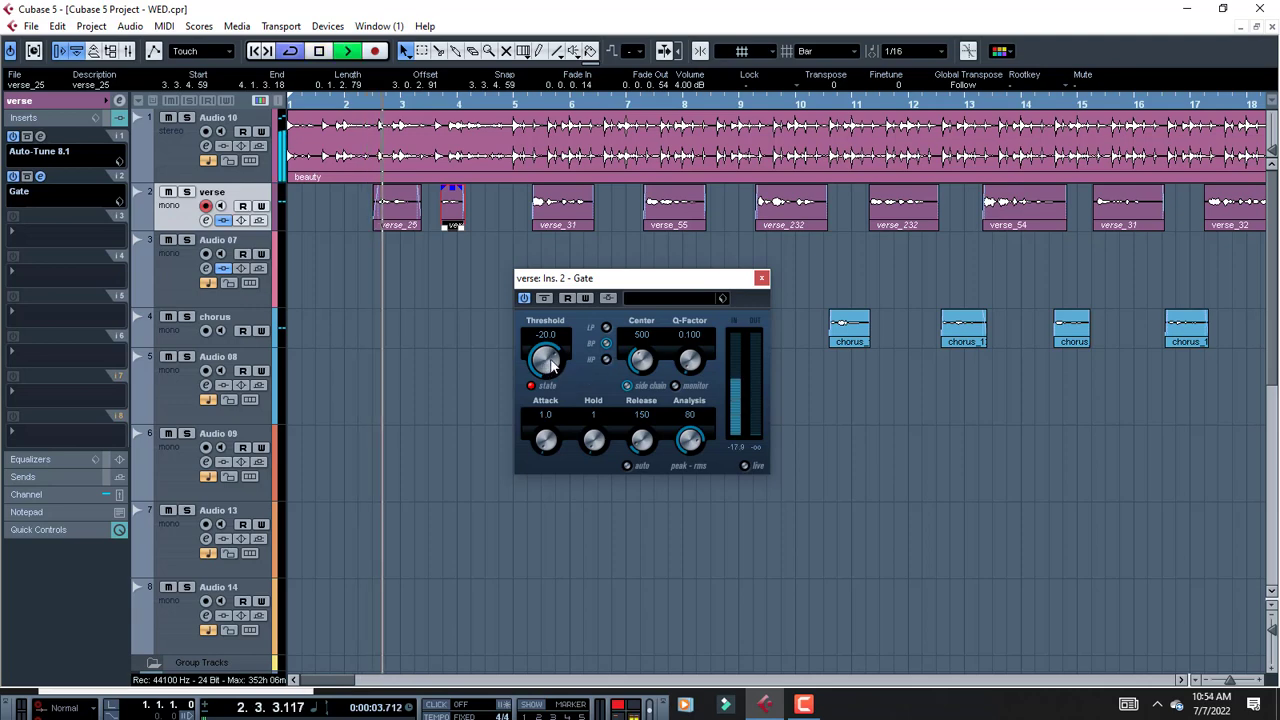
pyautogui.press('space')
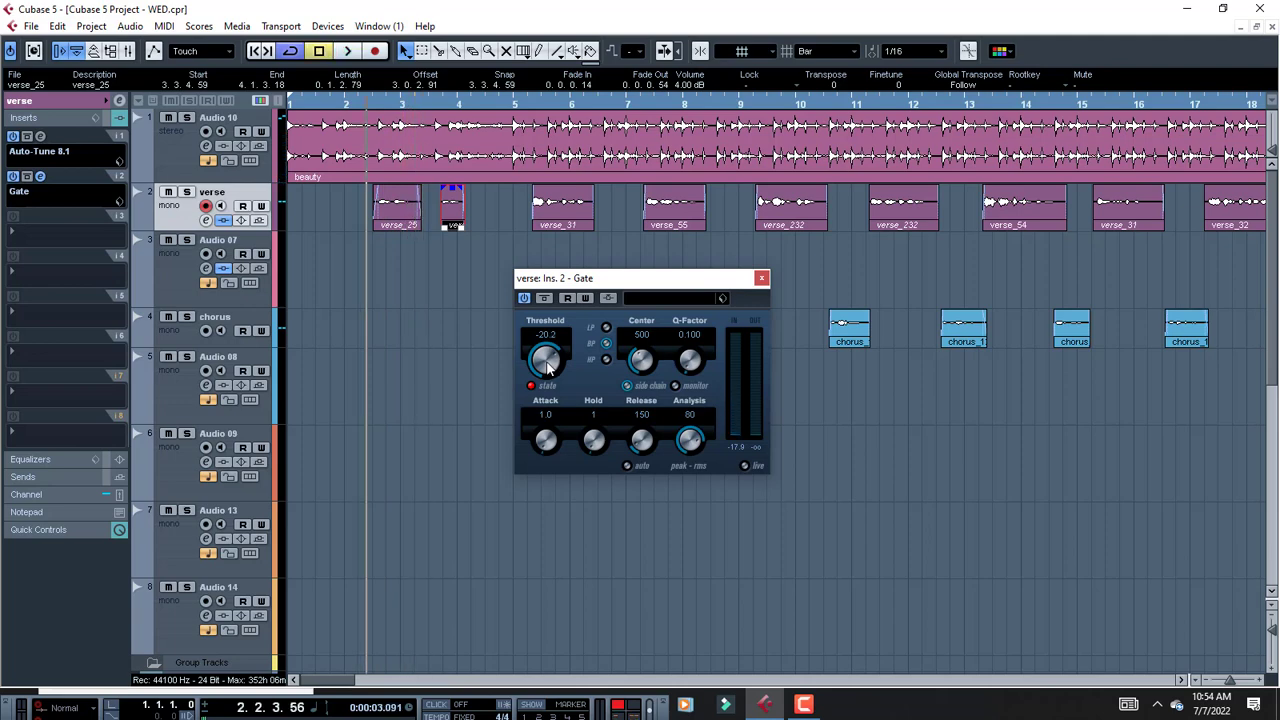
pyautogui.moveTo(546, 364); pyautogui.dragTo(548, 473)
pyautogui.press('space')
pyautogui.moveTo(547, 518); pyautogui.dragTo(552, 526)
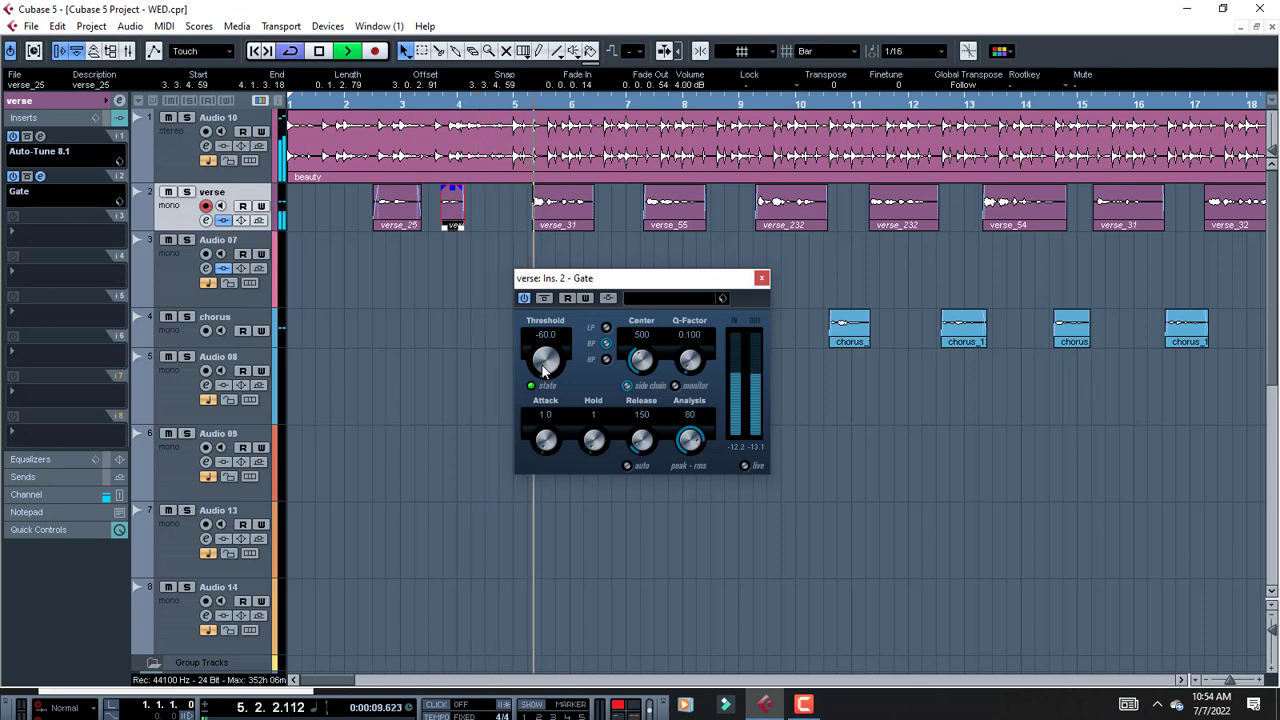
# Step: Raise the Gate's threshold to -21.0 while the verse vocals play, then stop playback and close the Gate window
pyautogui.moveTo(543, 367); pyautogui.dragTo(564, 236)
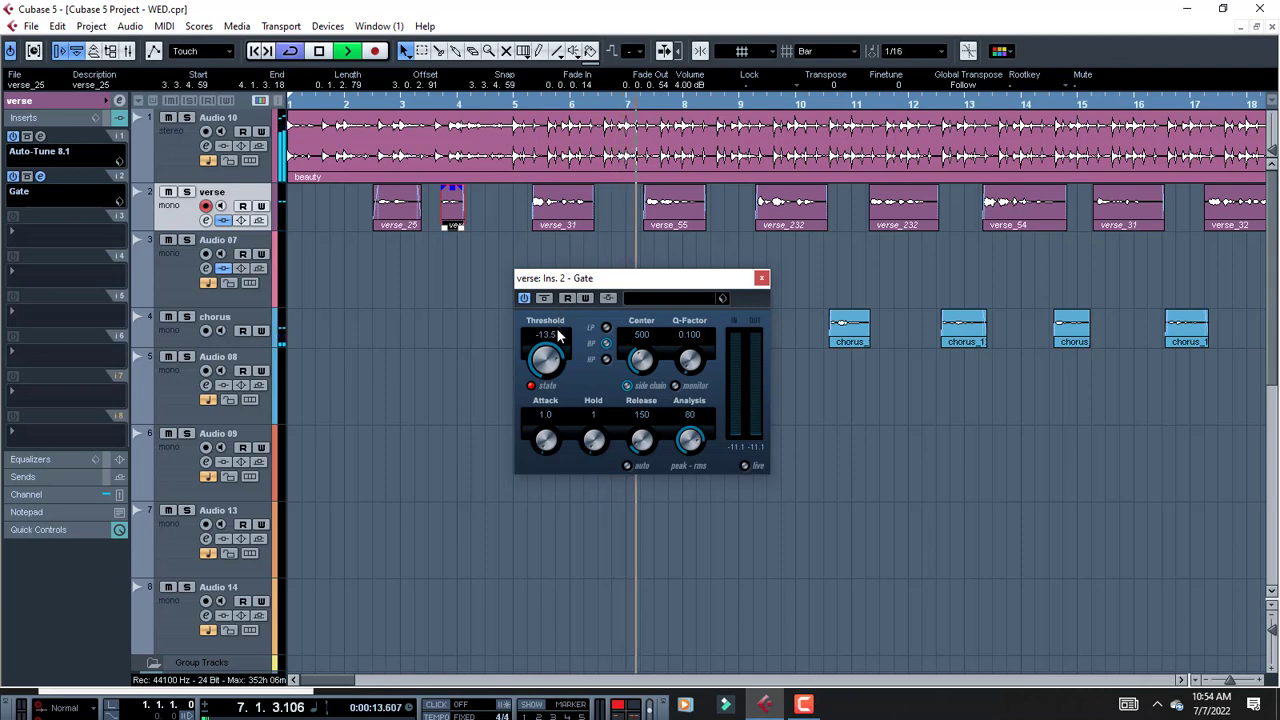
pyautogui.moveTo(554, 370); pyautogui.dragTo(505, 545)
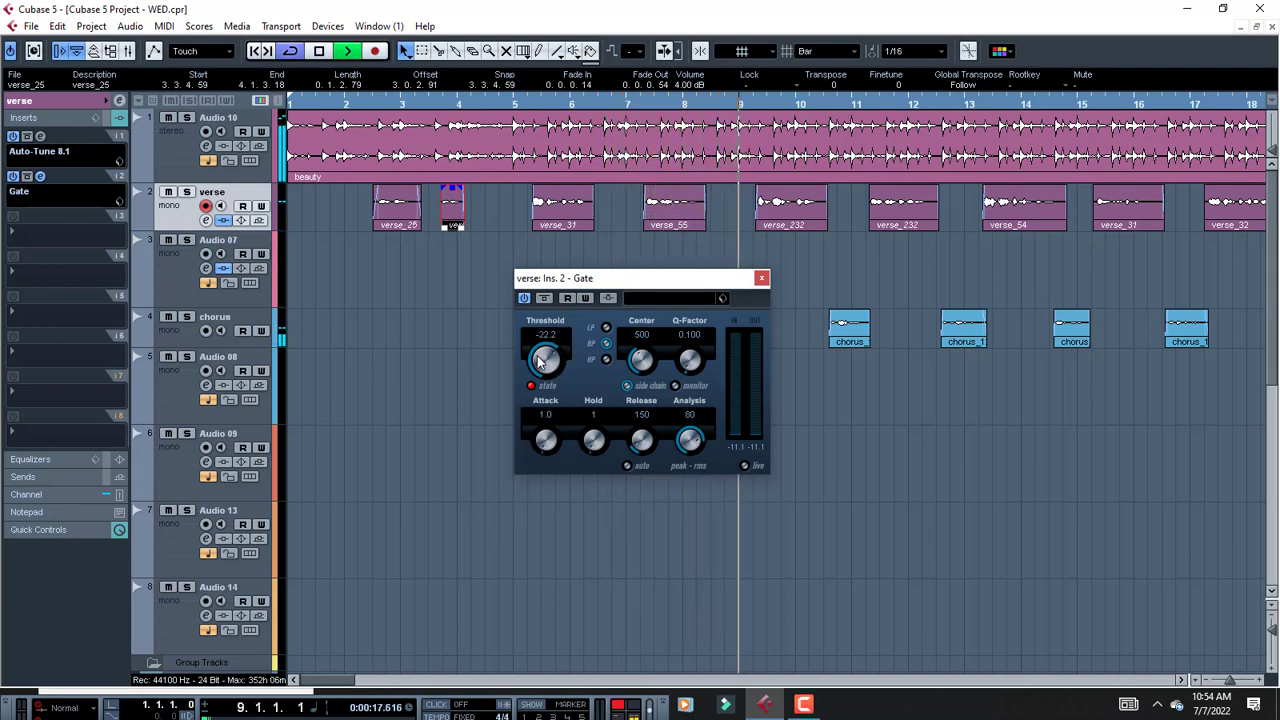
pyautogui.moveTo(541, 362); pyautogui.dragTo(531, 354)
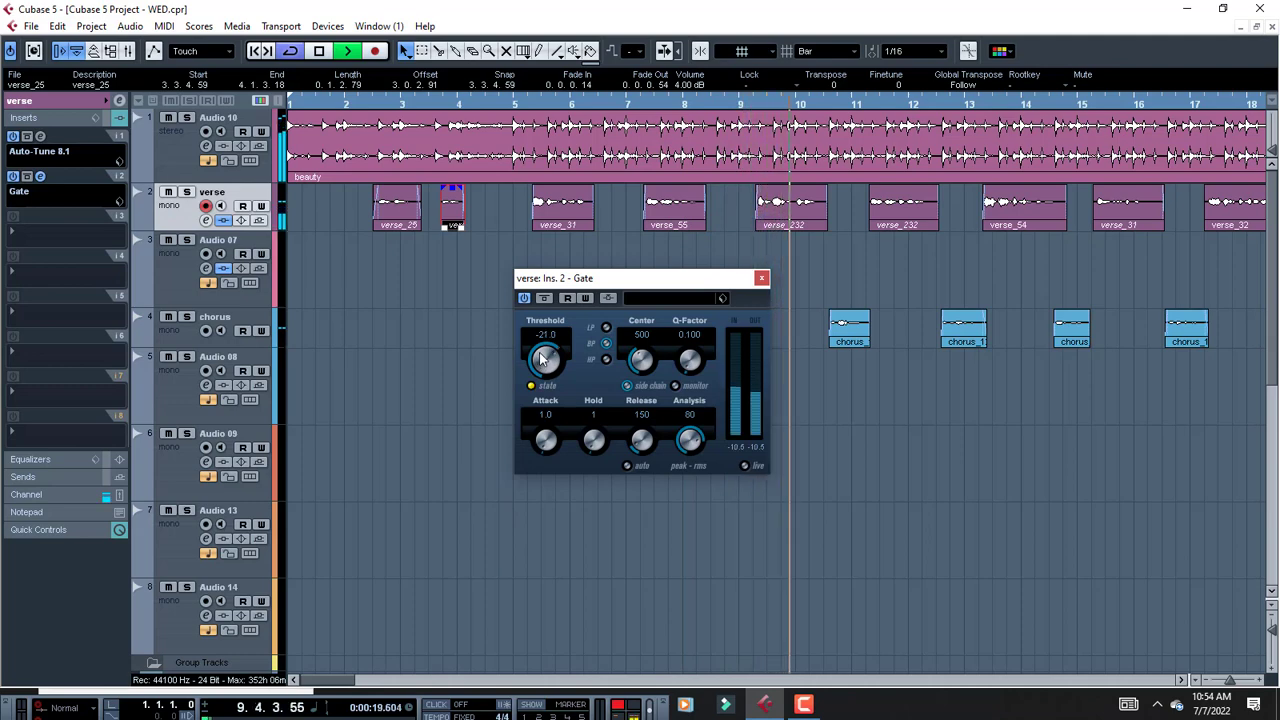
pyautogui.press('space')
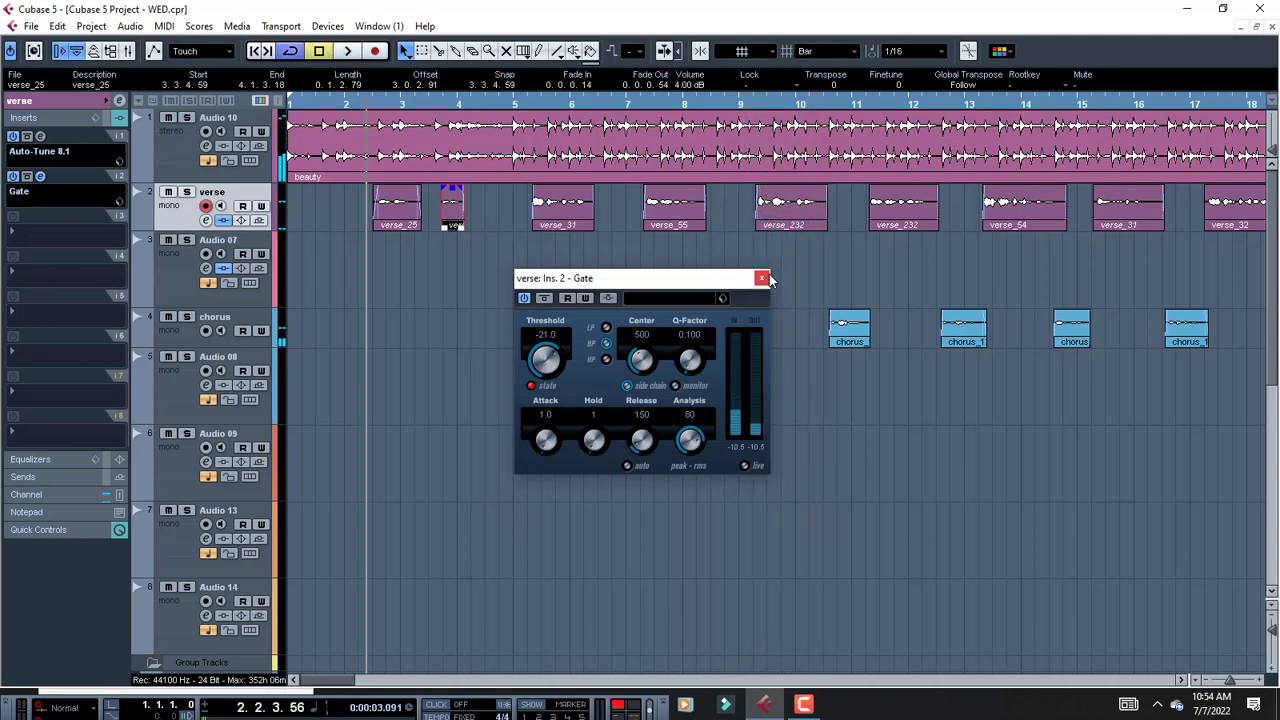
pyautogui.click(761, 279)
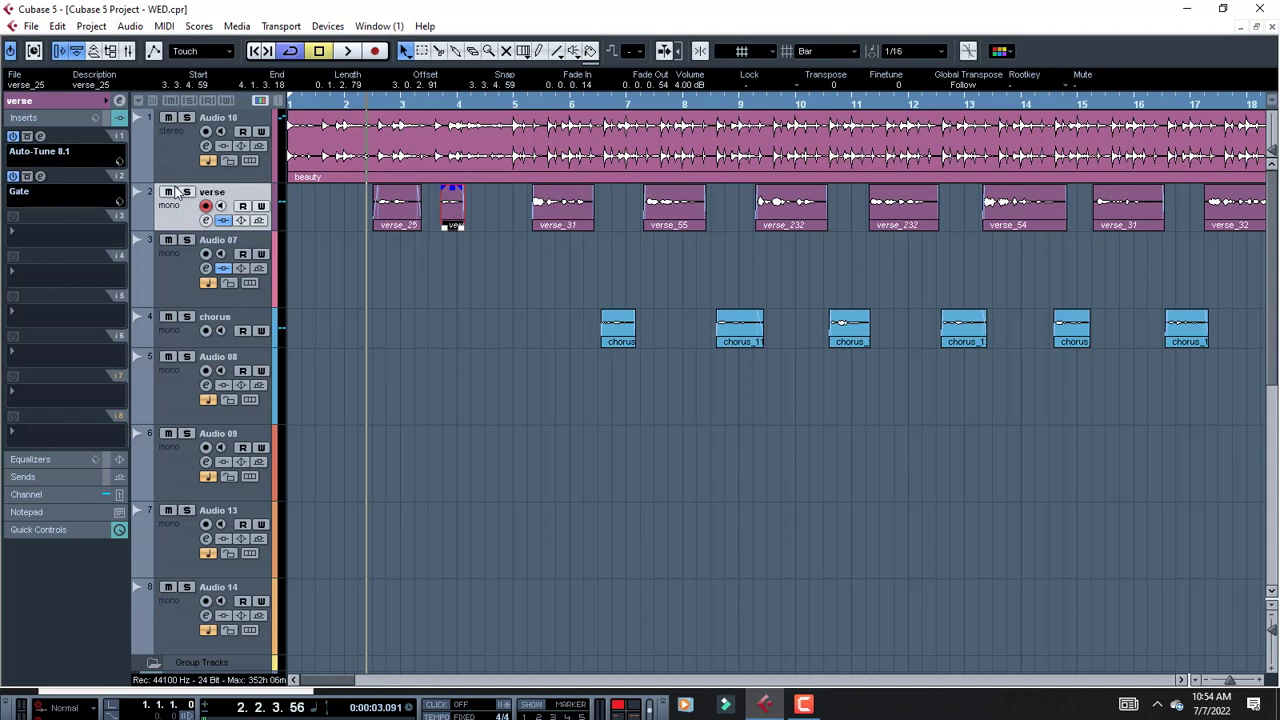
# Step: Remove the Gate from the verse track's second effect slot and discard its changes
pyautogui.click(21, 193)
pyautogui.click(45, 66)
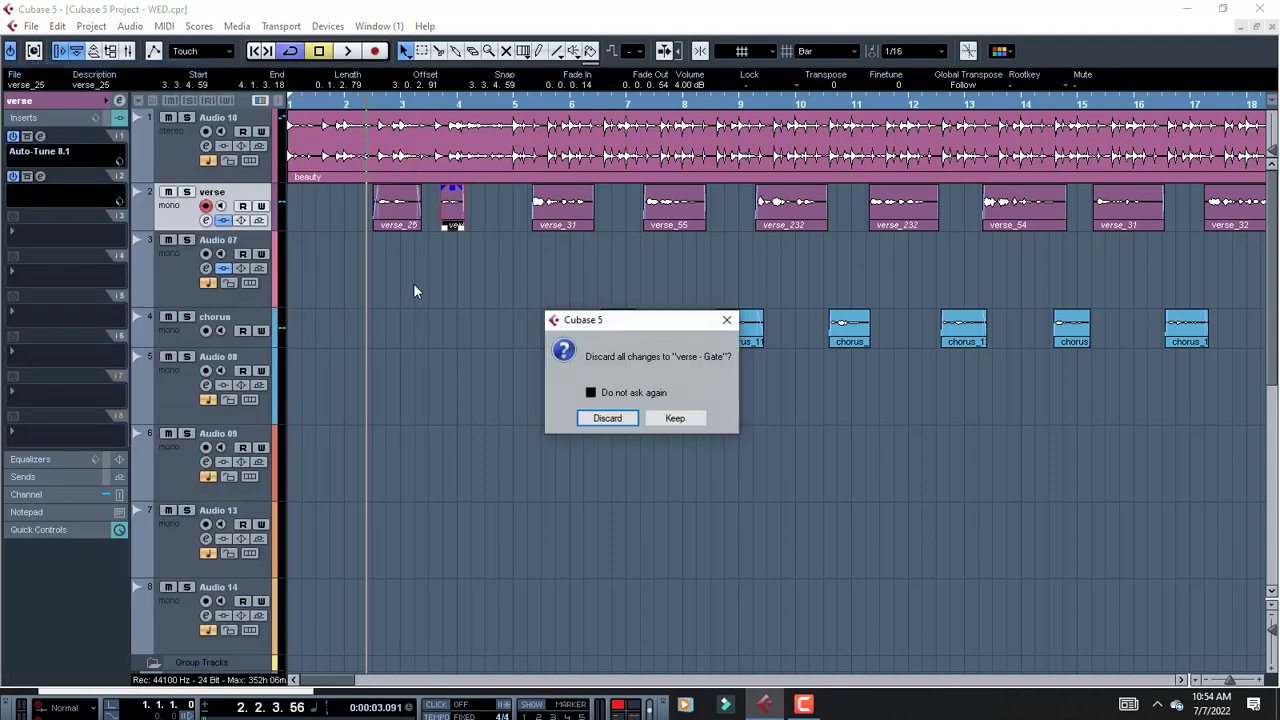
pyautogui.click(610, 418)
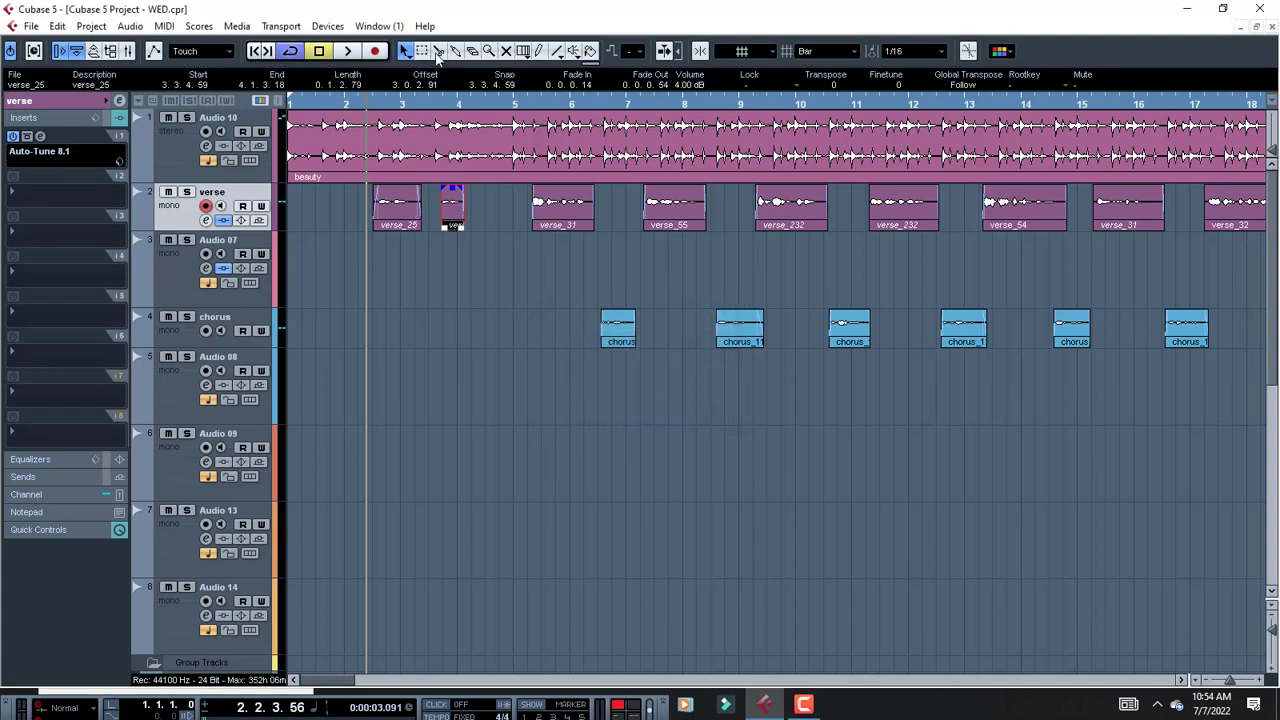
# Step: Place the playback position just before the first verse_31 clip and examine the verse track's Auto-Tune 8.1 settings
pyautogui.click(630, 105)
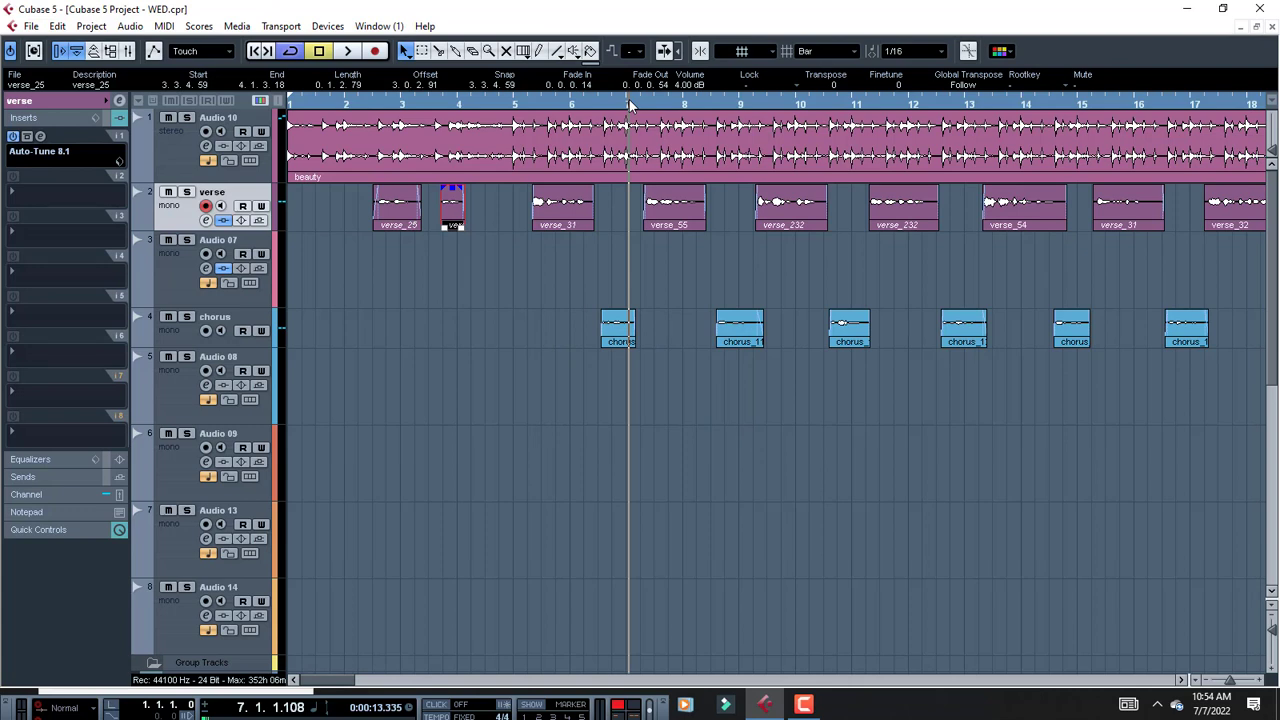
pyautogui.click(524, 106)
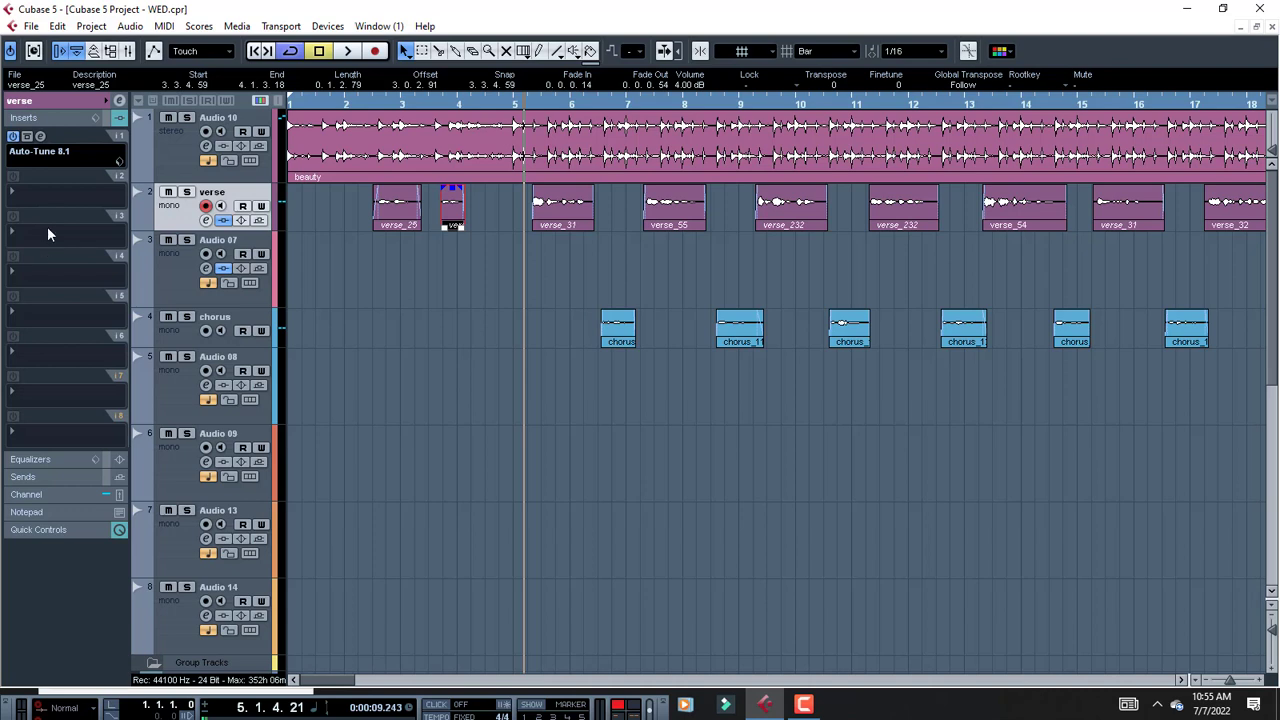
pyautogui.click(40, 136)
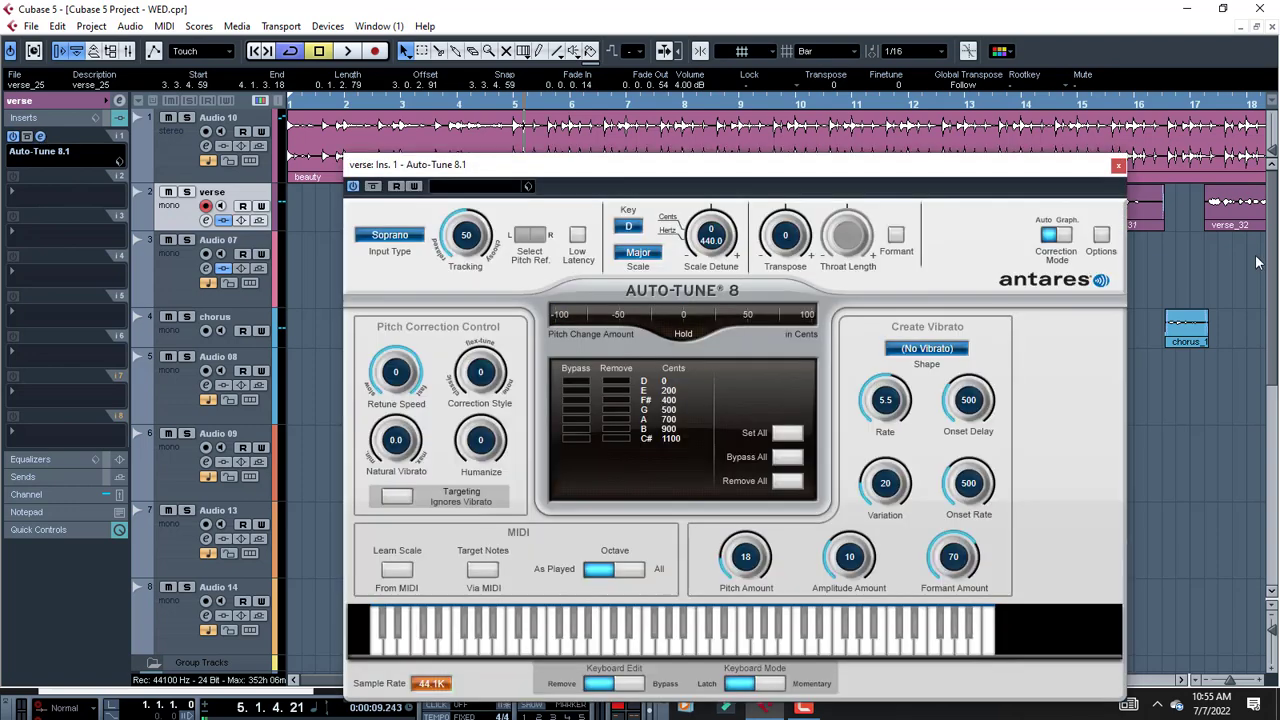
pyautogui.click(1119, 166)
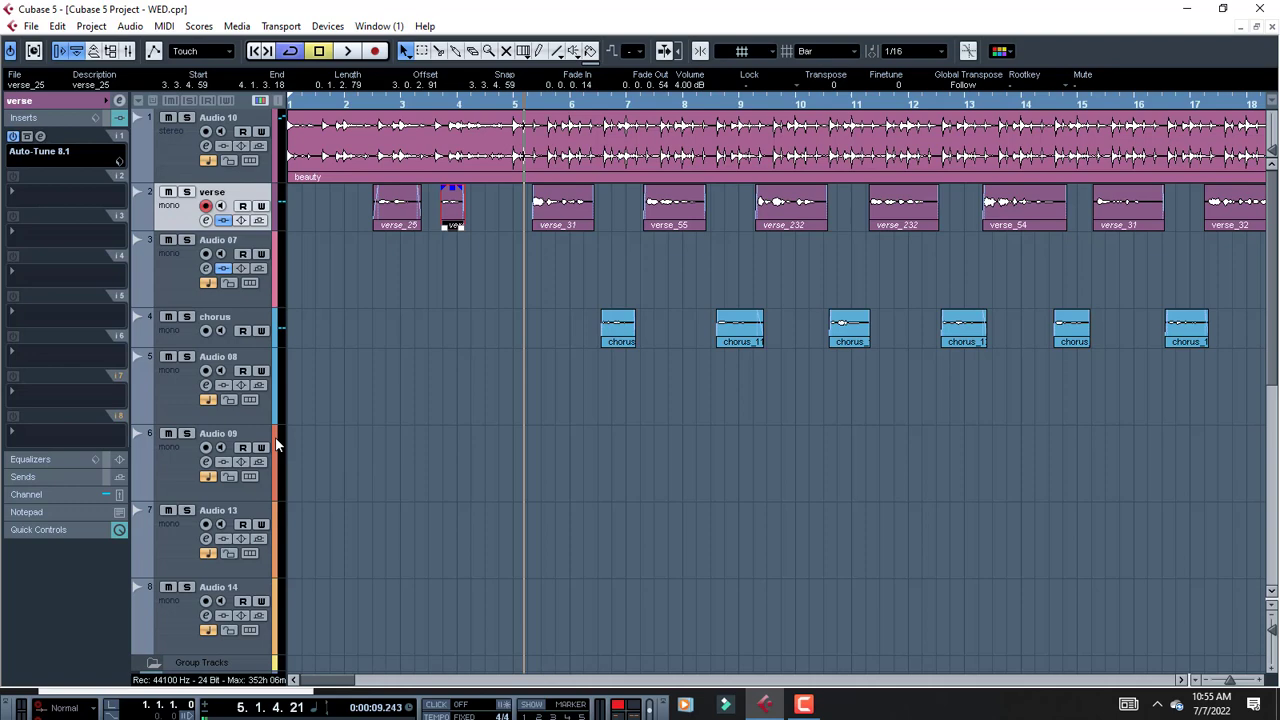
# Step: Open the second verse_25 clip in the Sample Editor, examine its VariAudio pitch view, and return to the project
pyautogui.doubleClick(455, 218)
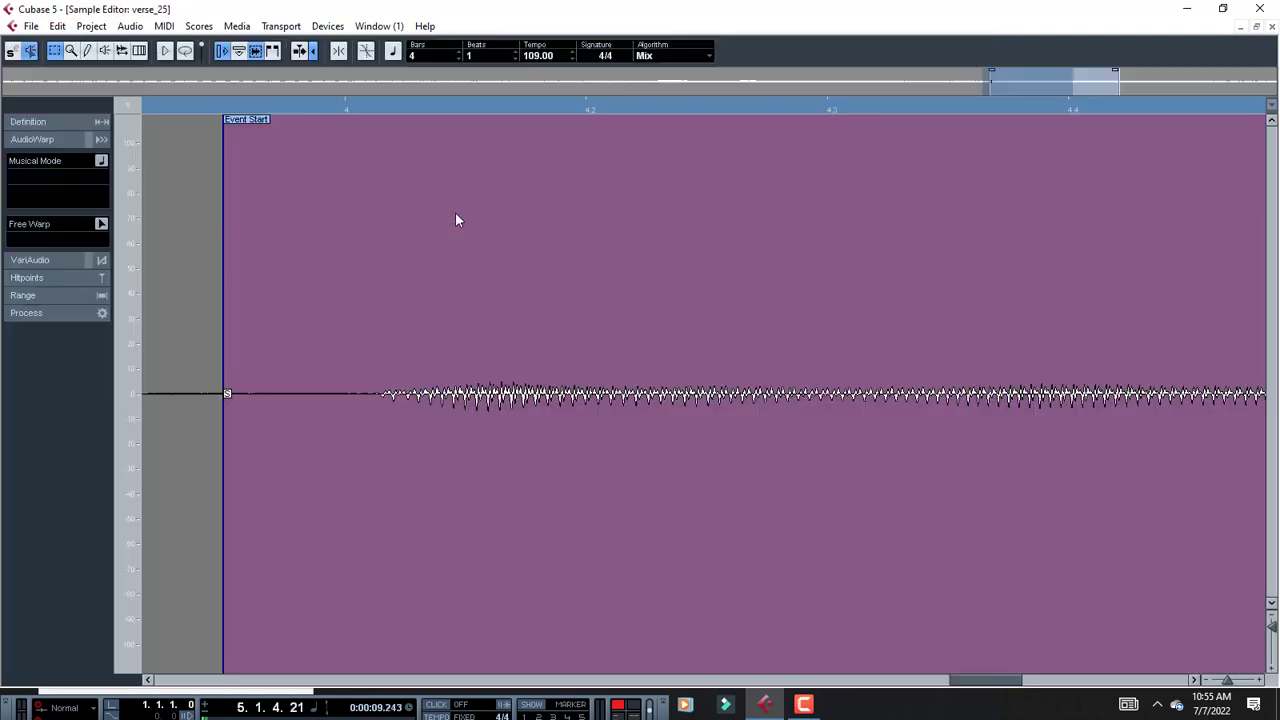
pyautogui.click(36, 145)
pyautogui.click(46, 157)
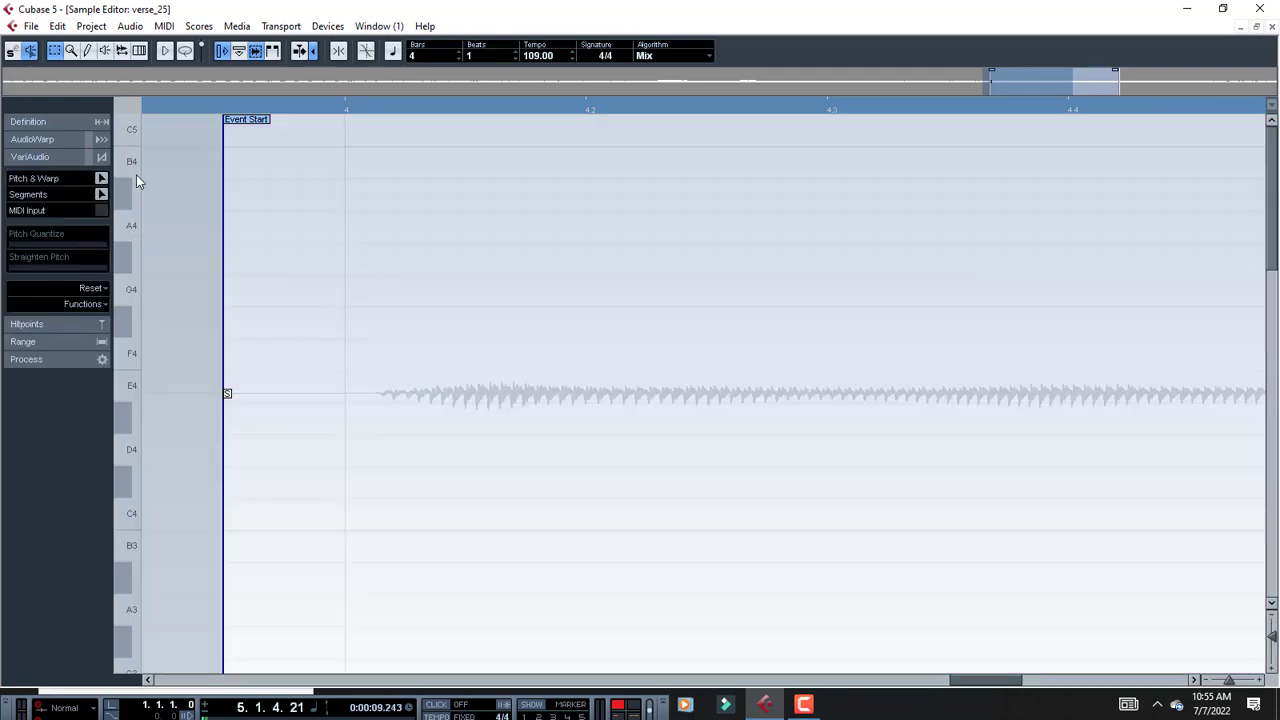
pyautogui.scroll(-3, 495, 299)
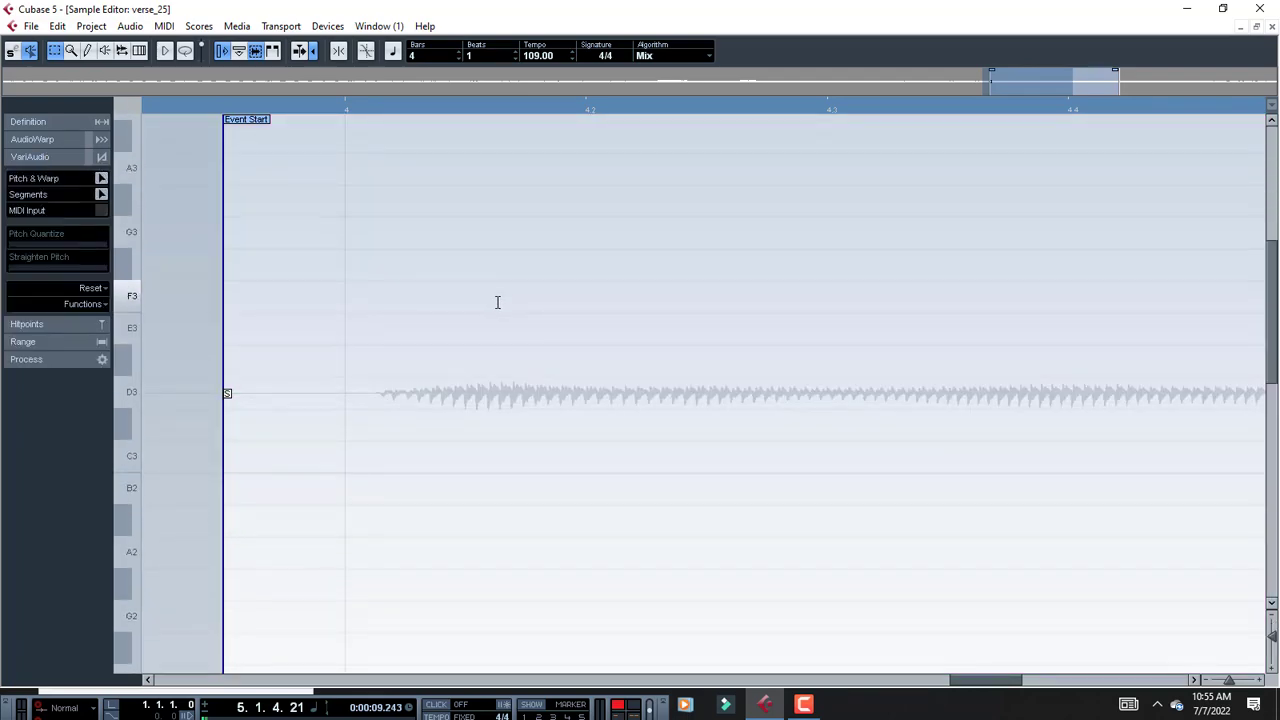
pyautogui.click(1259, 8)
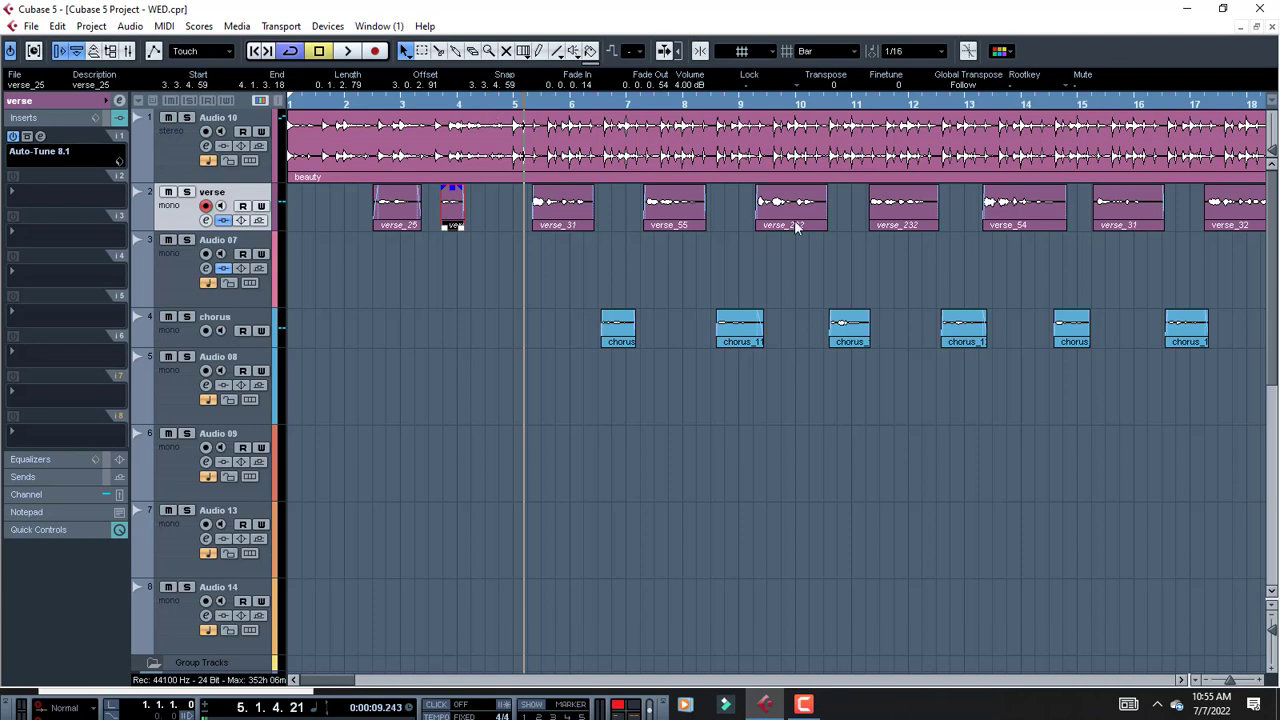
# Step: Listen to the vocals from just before the first verse_31 clip with no clip selected, then stop playback
pyautogui.press('space')
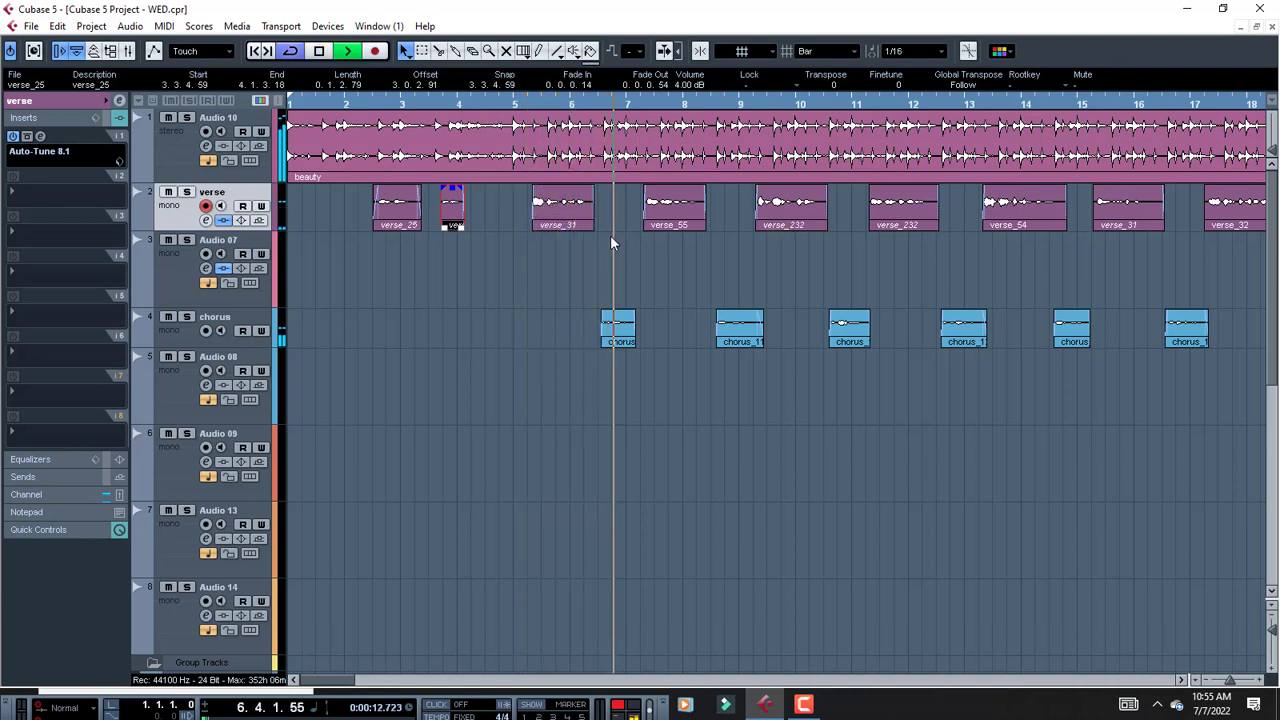
pyautogui.click(524, 354)
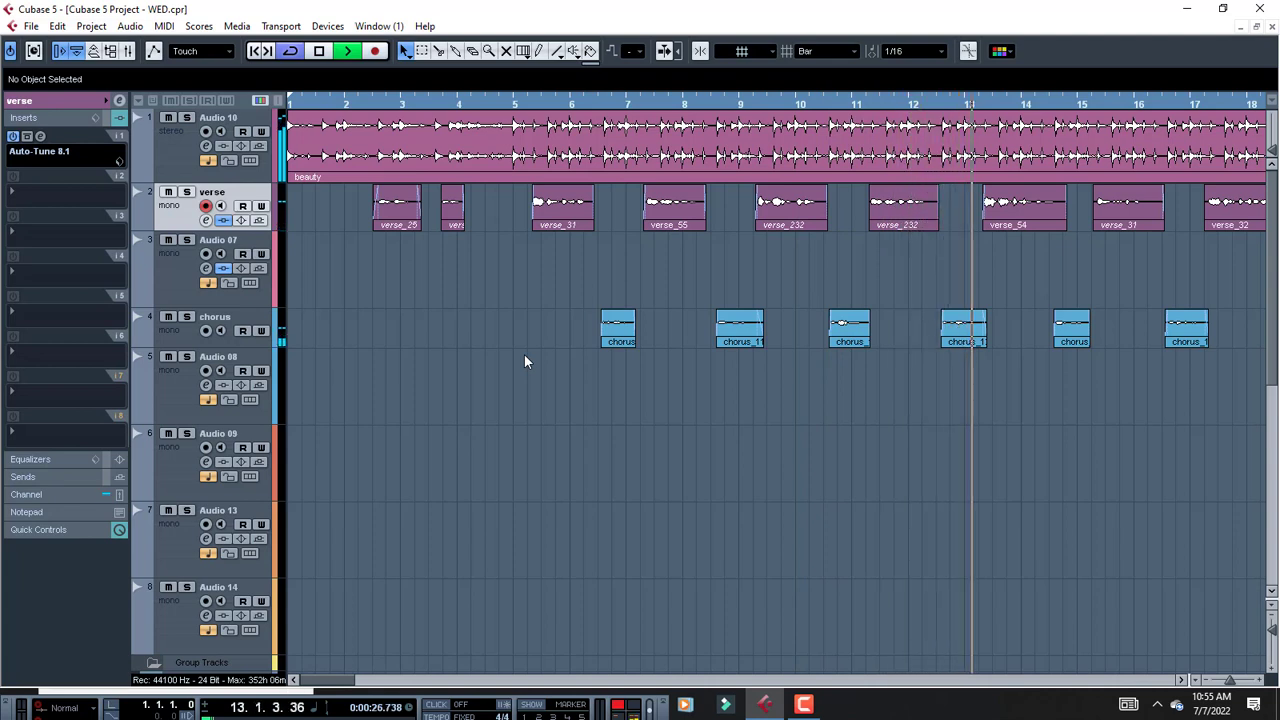
pyautogui.press('space')
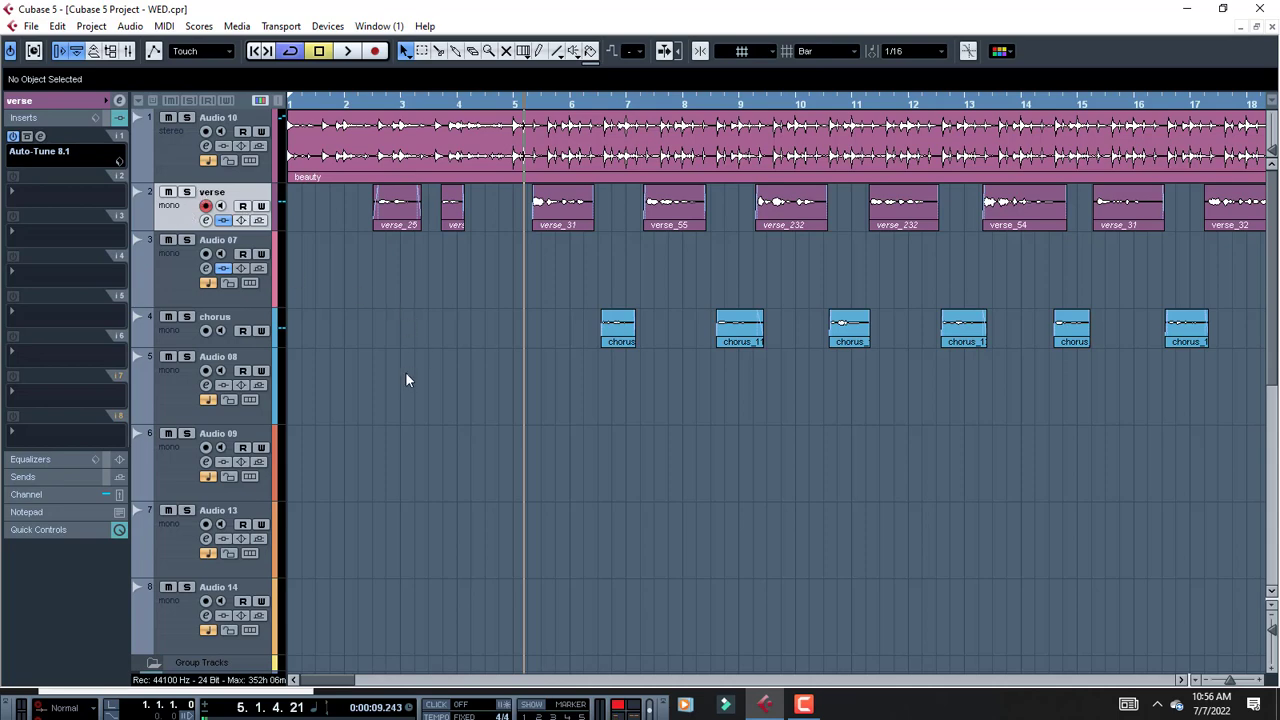
# Step: Open the SSLGChannel Stereo effect of the Group 1 track and examine its filter, EQ and compressor settings
pyautogui.scroll(-5, 406, 377)
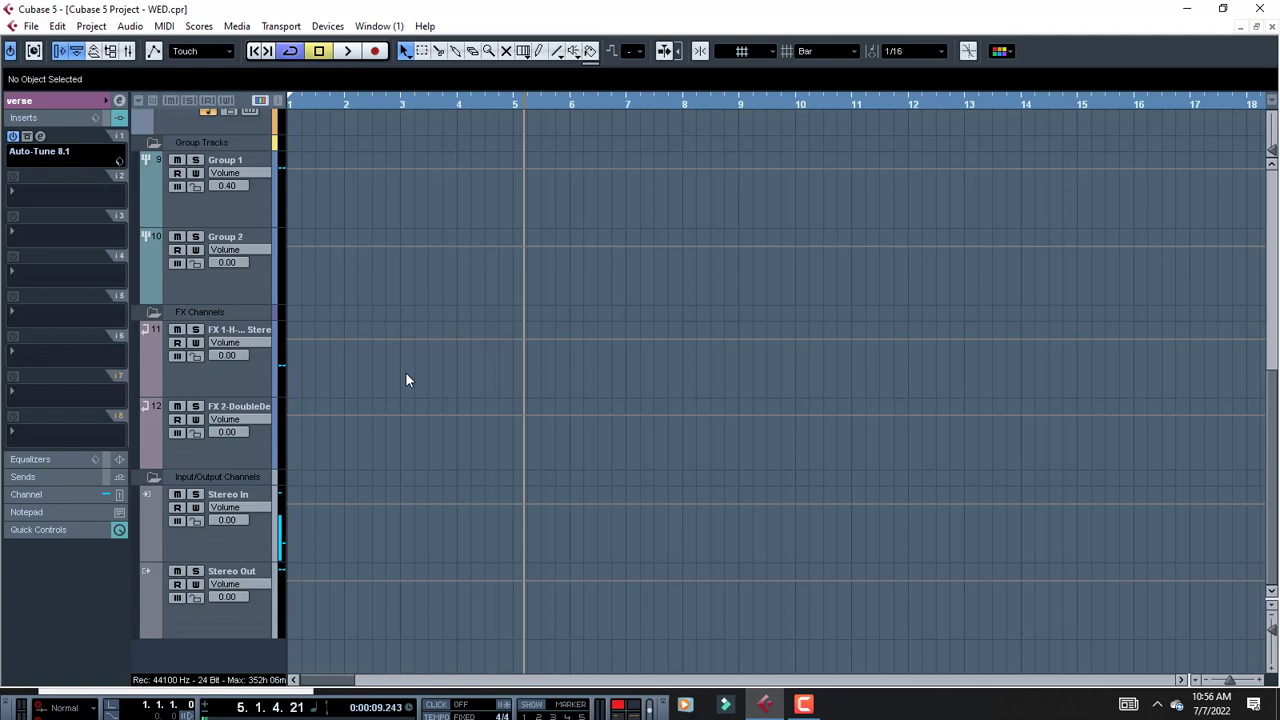
pyautogui.scroll(3, 406, 379)
pyautogui.click(250, 437)
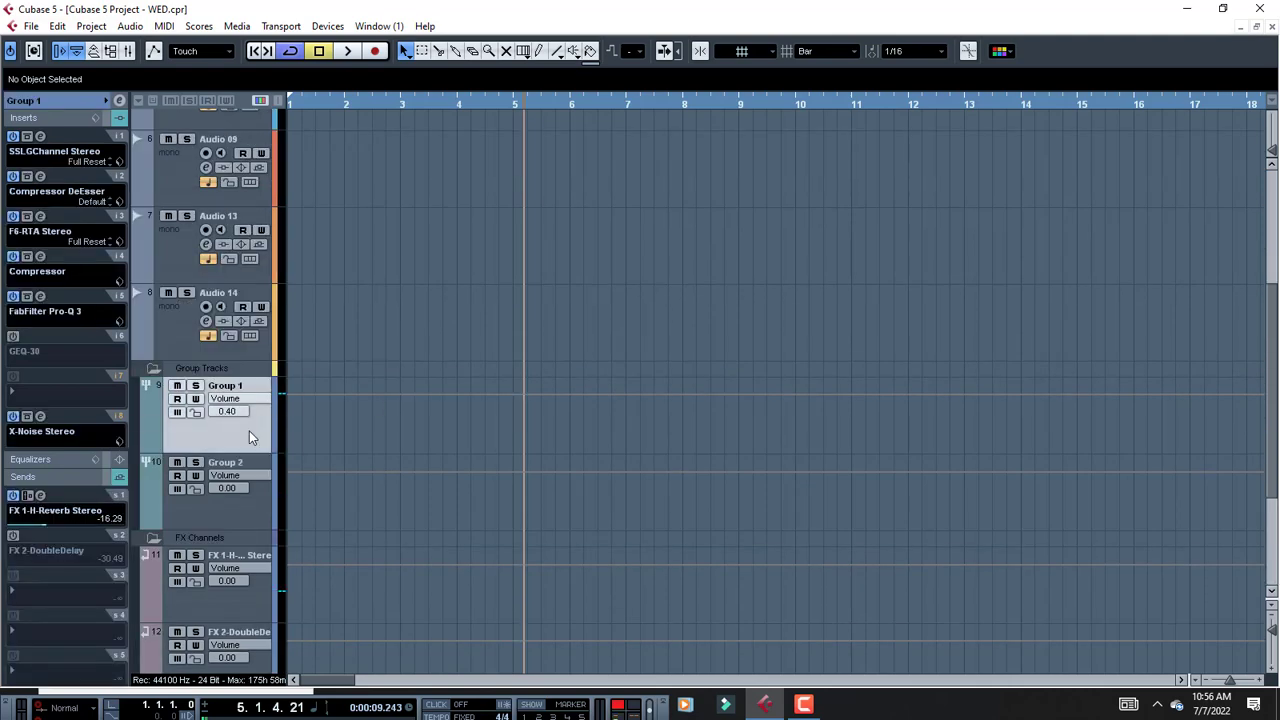
pyautogui.click(41, 135)
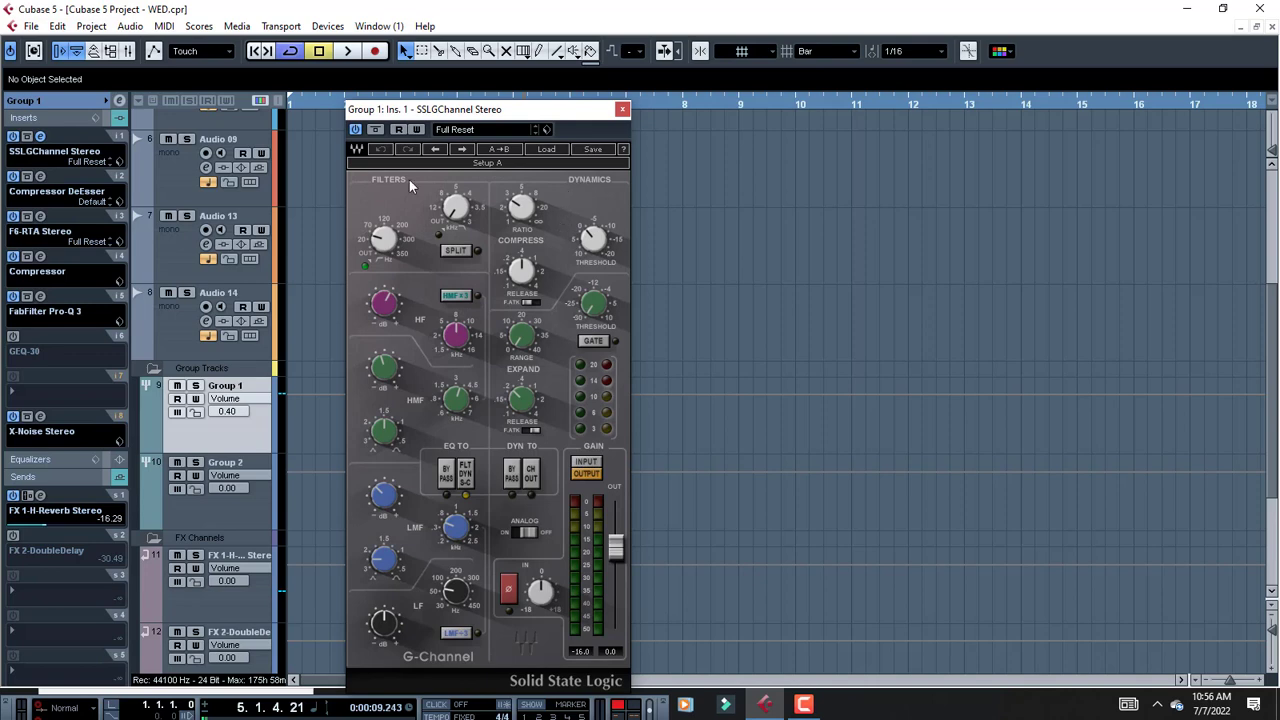
pyautogui.moveTo(390, 232)
pyautogui.moveTo(495, 112); pyautogui.dragTo(569, 134)
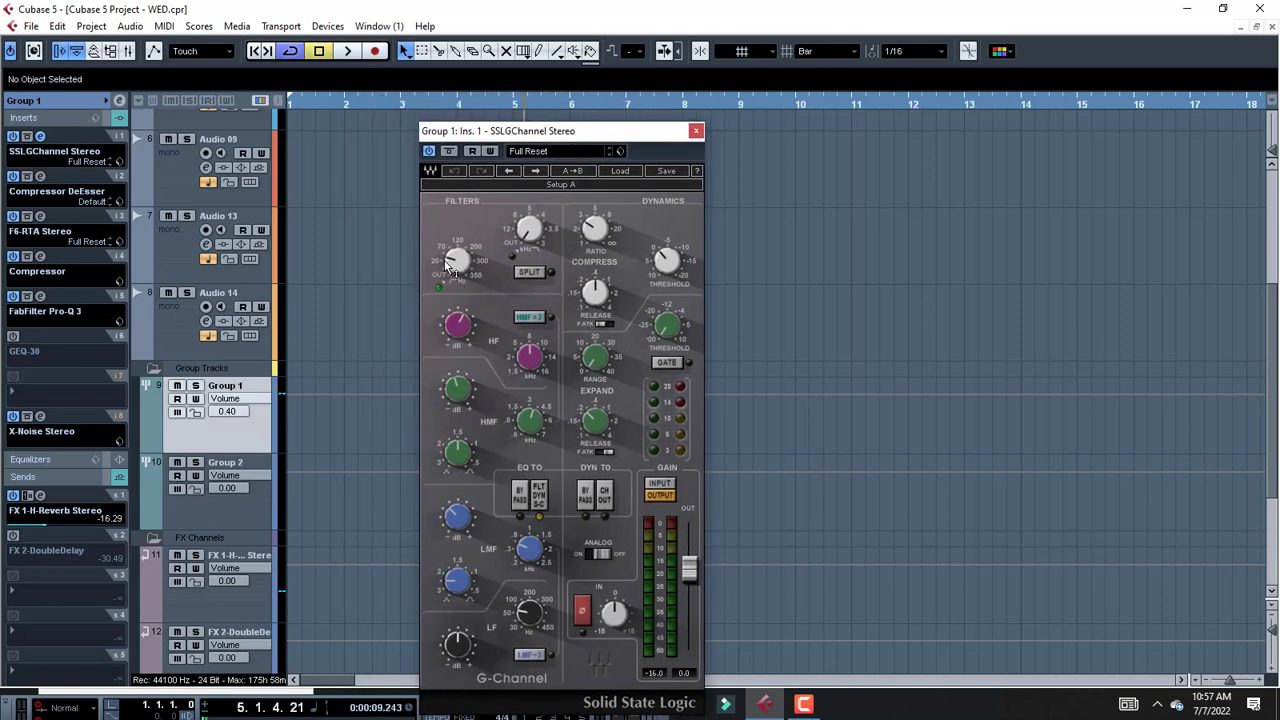
pyautogui.moveTo(449, 266)
pyautogui.moveTo(462, 335)
pyautogui.moveTo(462, 399)
pyautogui.moveTo(455, 517)
pyautogui.moveTo(596, 233)
pyautogui.moveTo(670, 268)
# Step: Compare playback with SSLGChannel Stereo deactivated and reactivated, then close the effect's window
pyautogui.click(430, 152)
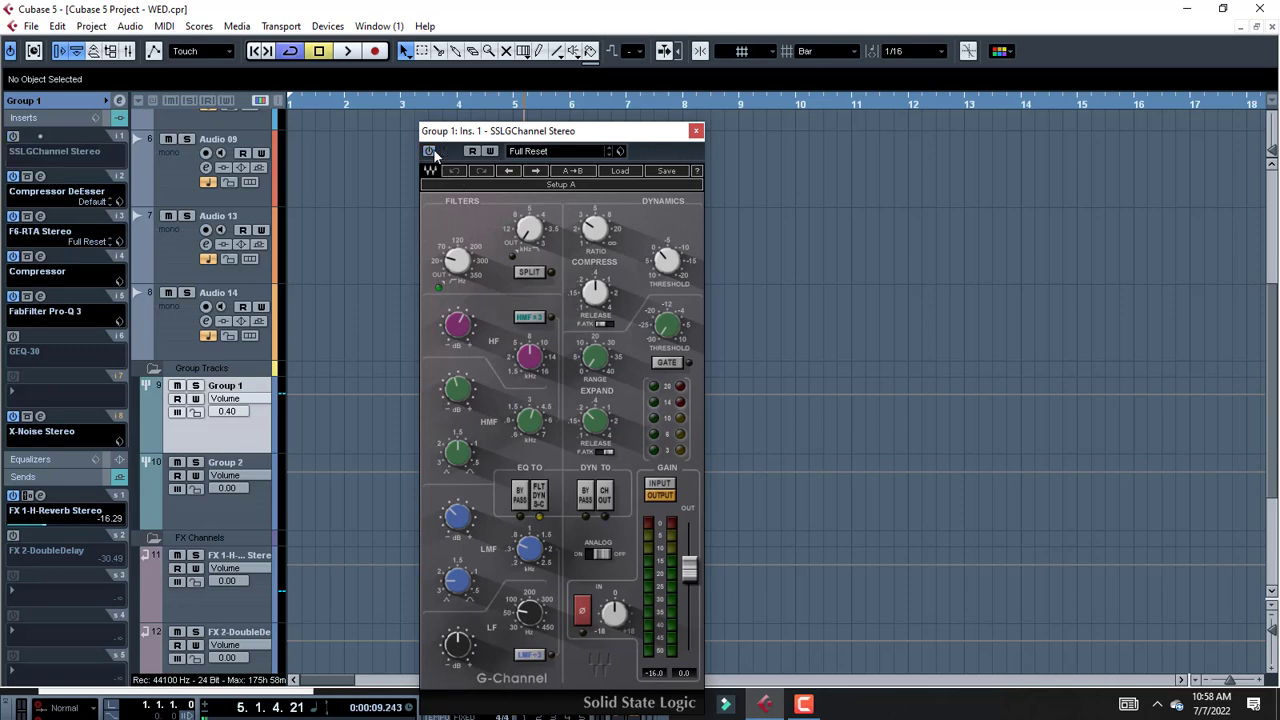
pyautogui.press('space')
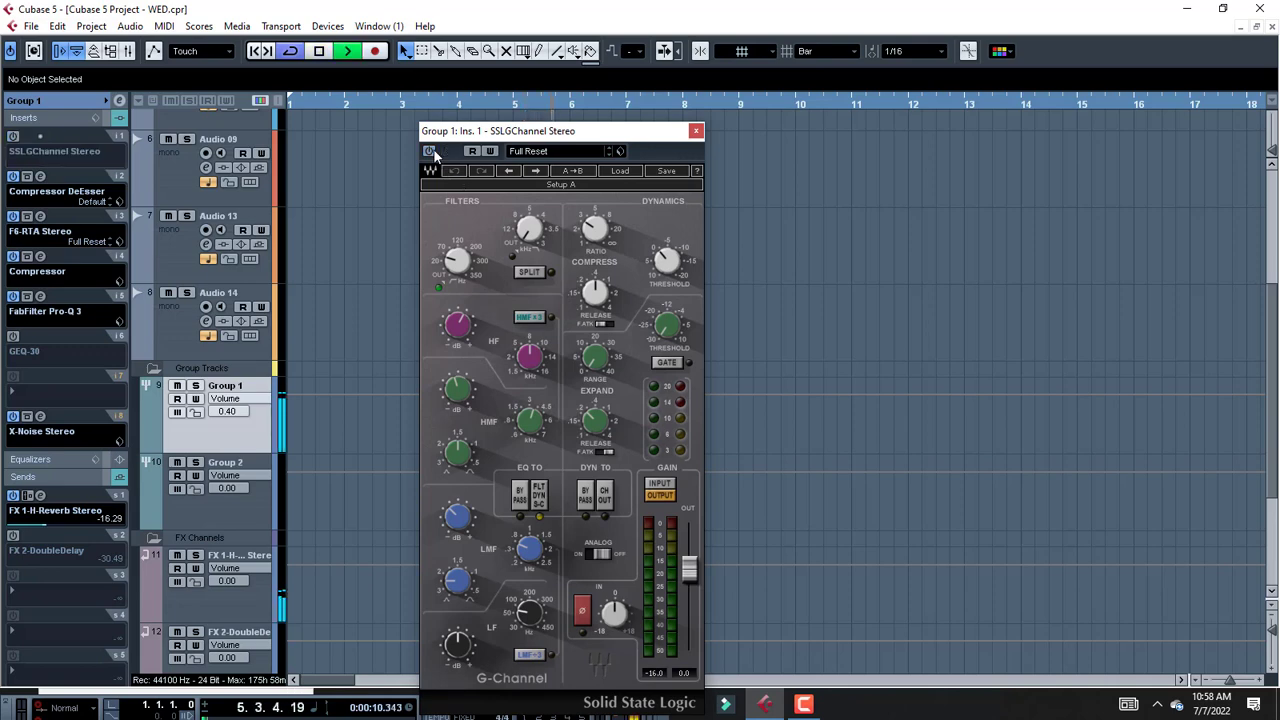
pyautogui.press('space')
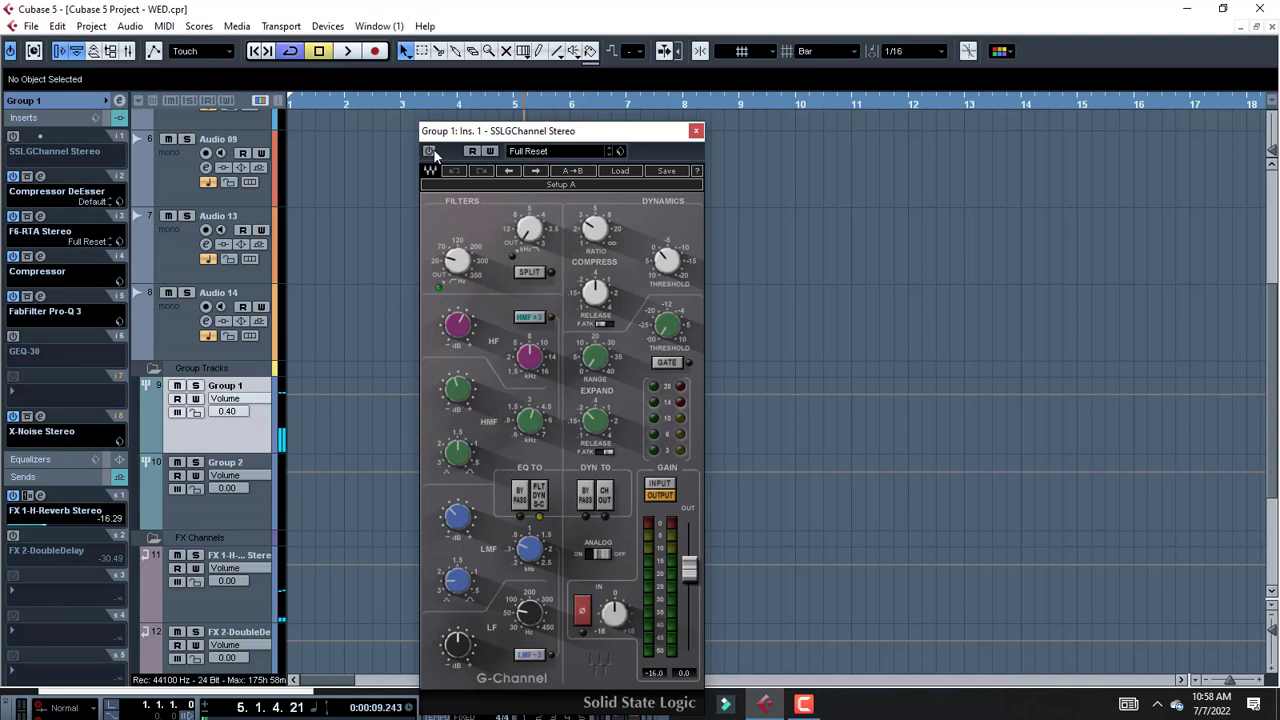
pyautogui.click(430, 152)
pyautogui.press('space')
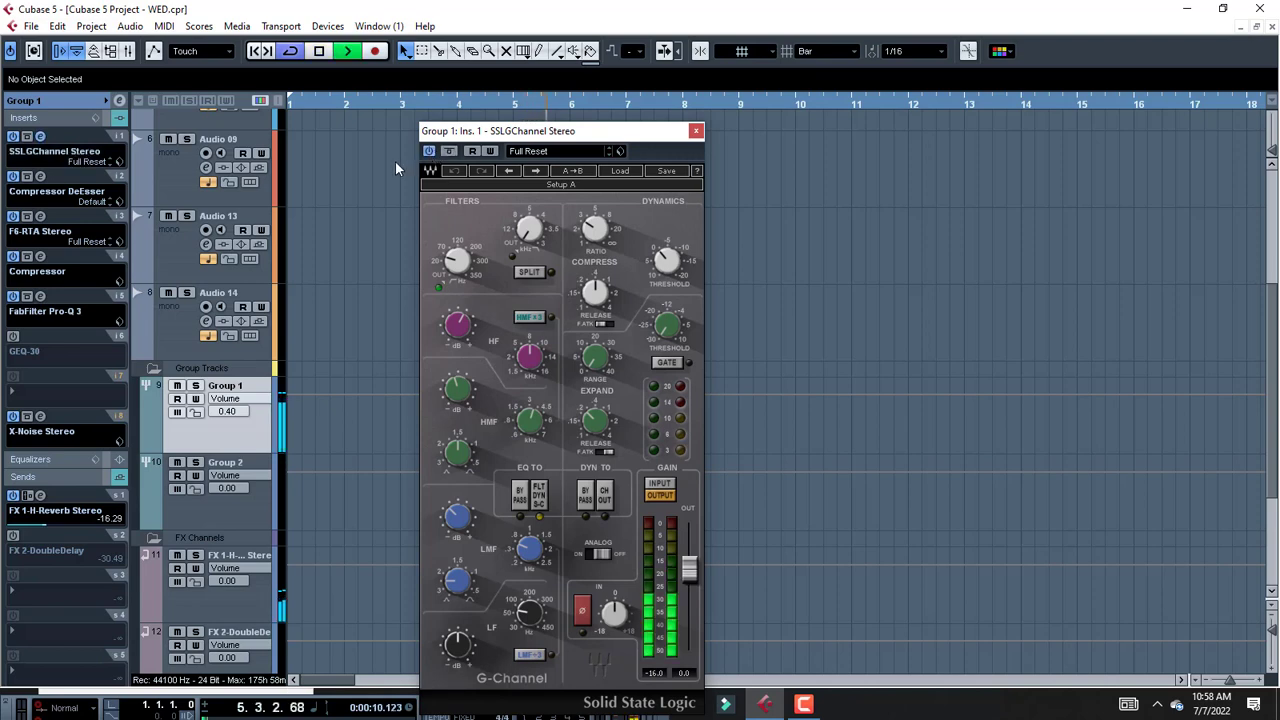
pyautogui.press('space')
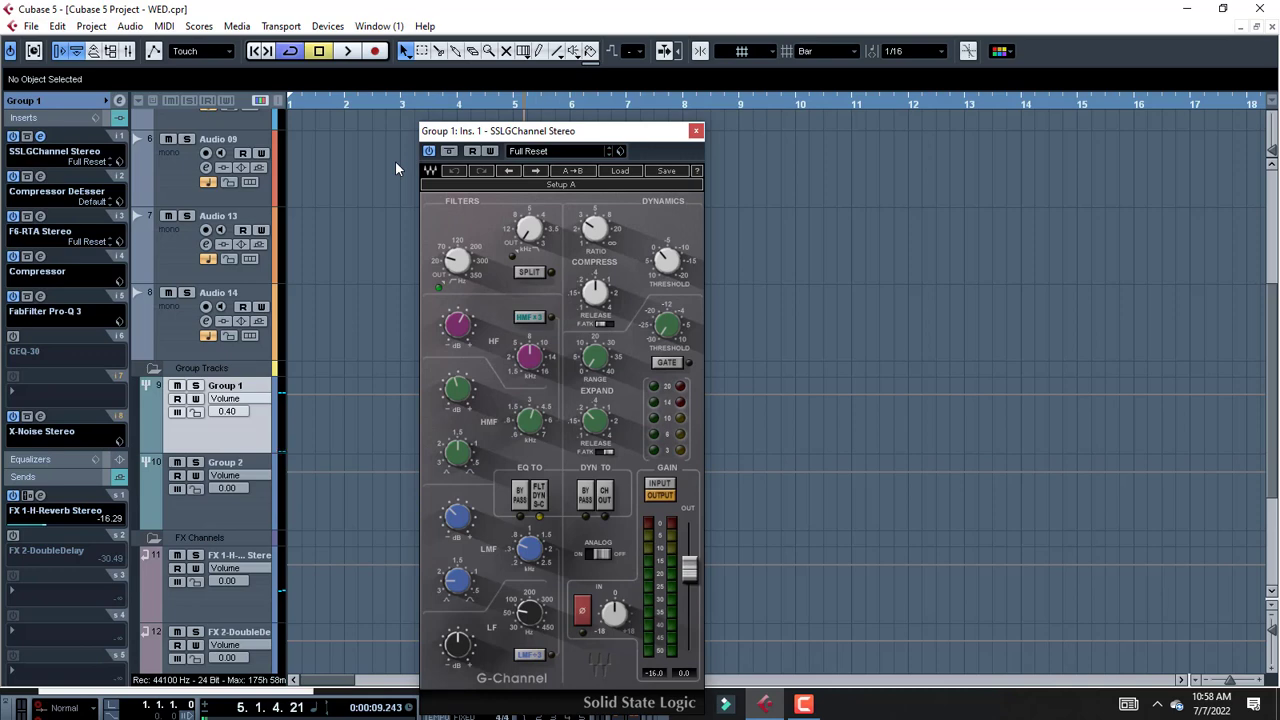
pyautogui.click(696, 131)
# Step: Open Group 1's Compressor DeEsser and examine its attack, release, threshold, ratio and de-ess settings
pyautogui.scroll(5, 623, 248)
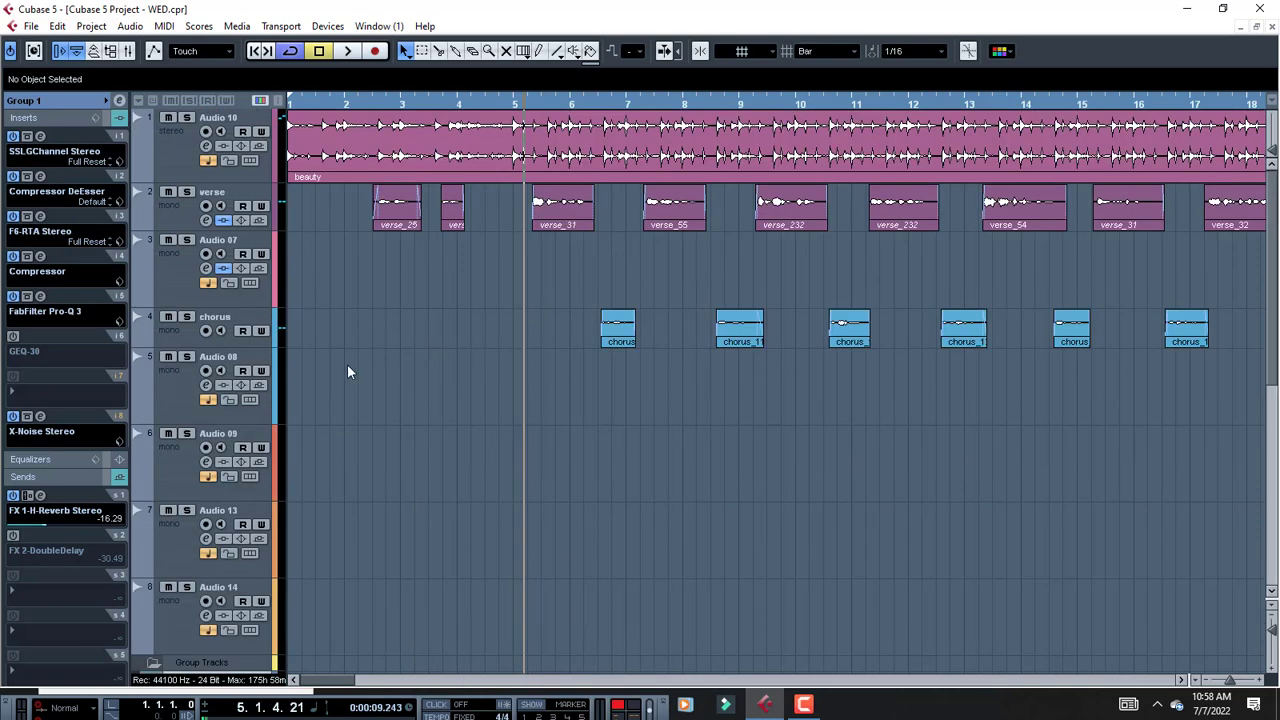
pyautogui.click(40, 177)
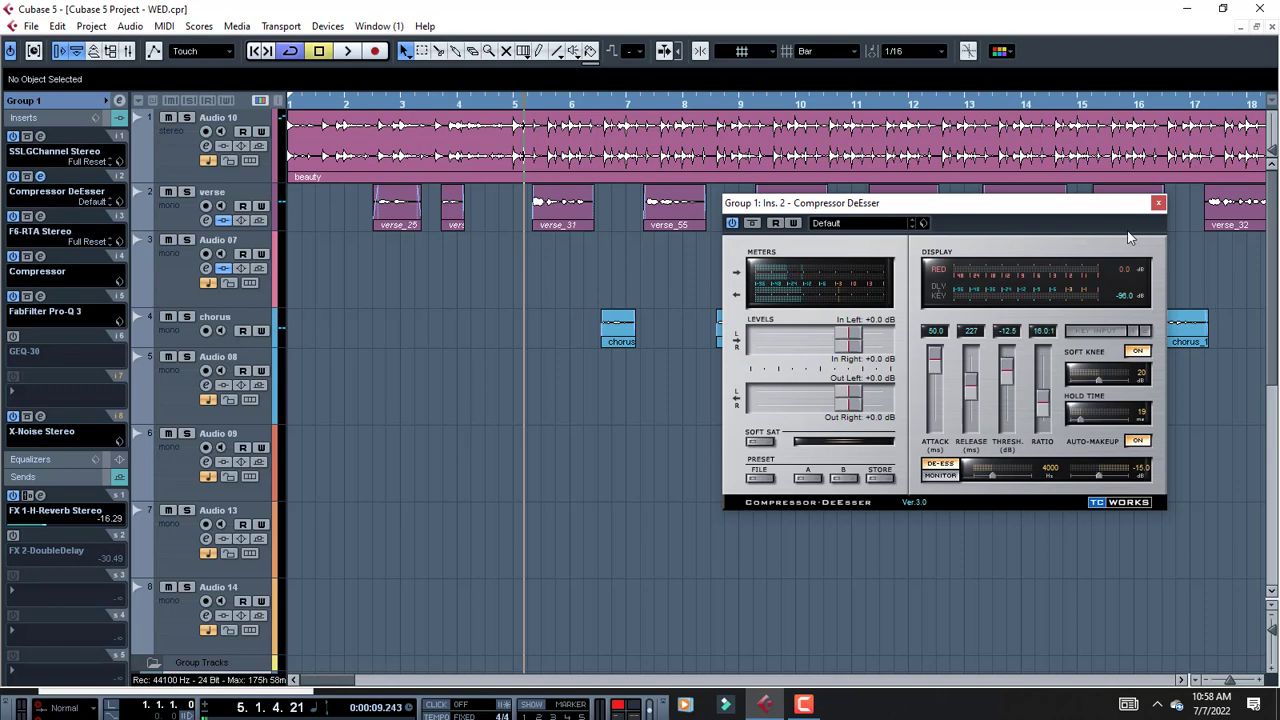
pyautogui.moveTo(1123, 212); pyautogui.dragTo(838, 243)
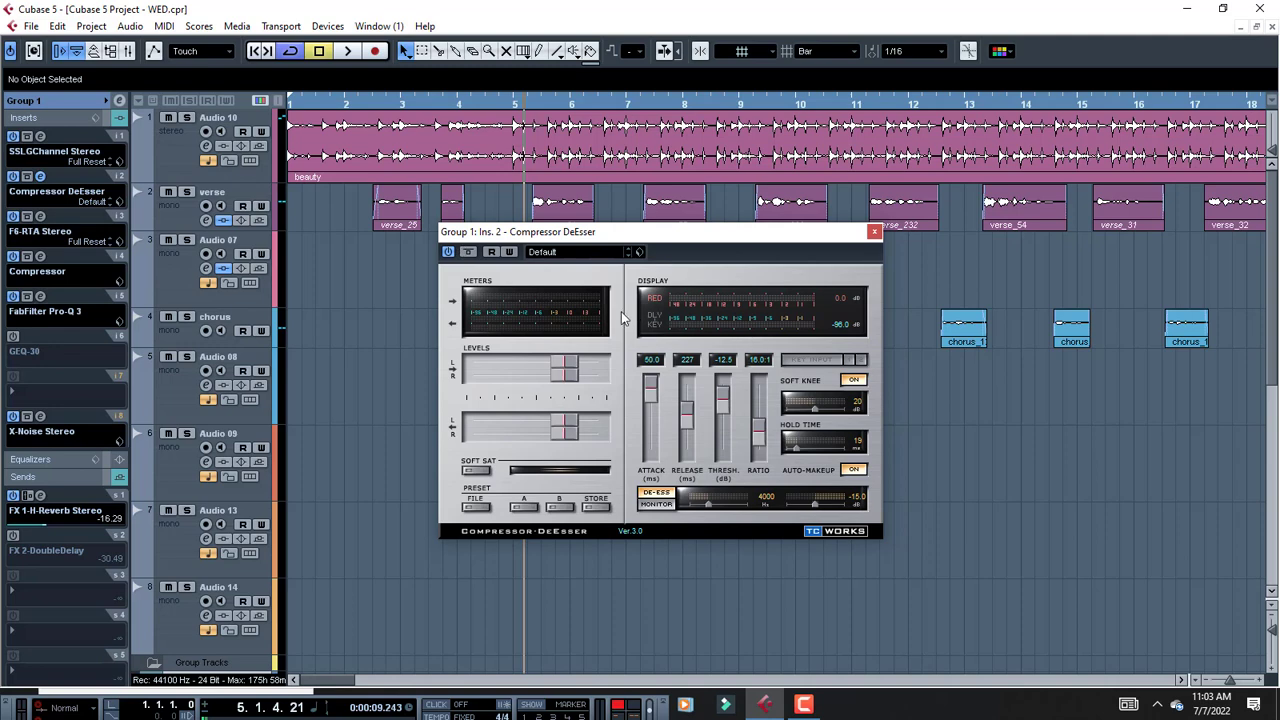
# Step: Compare playback with the Compressor DeEsser deactivated and reactivated, then close the effect's window
pyautogui.click(449, 253)
pyautogui.press('space')
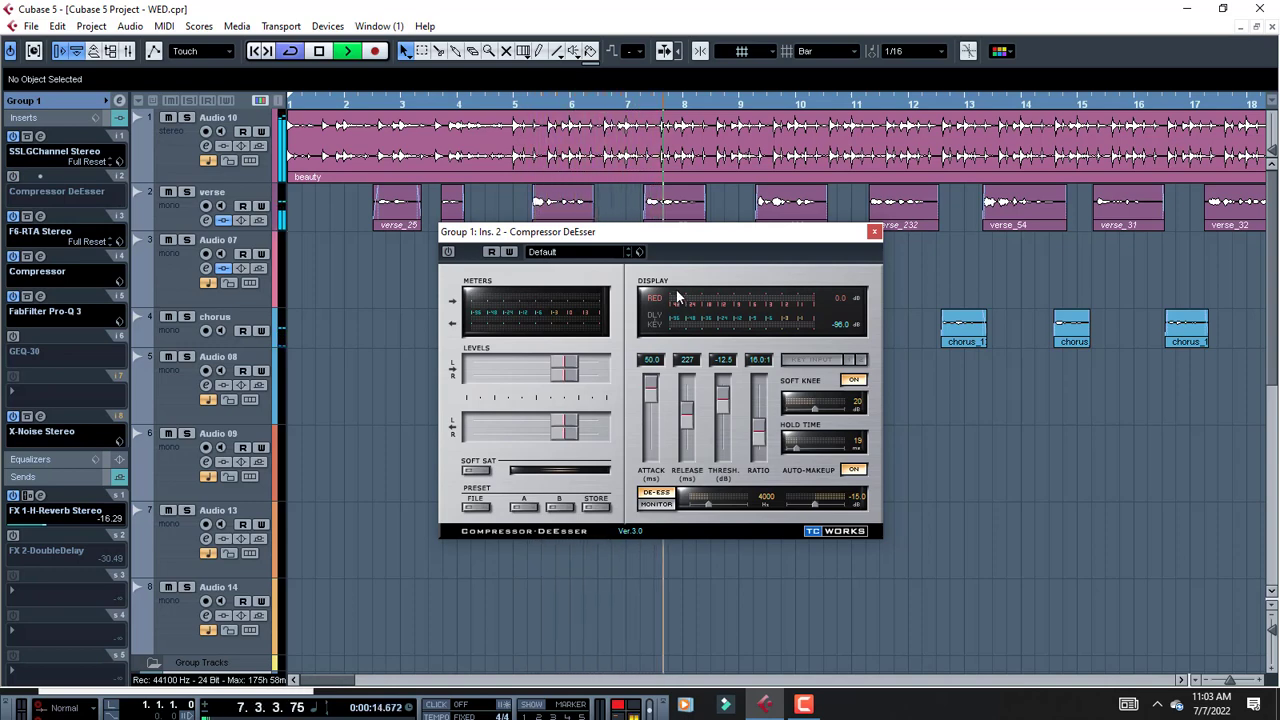
pyautogui.press('space')
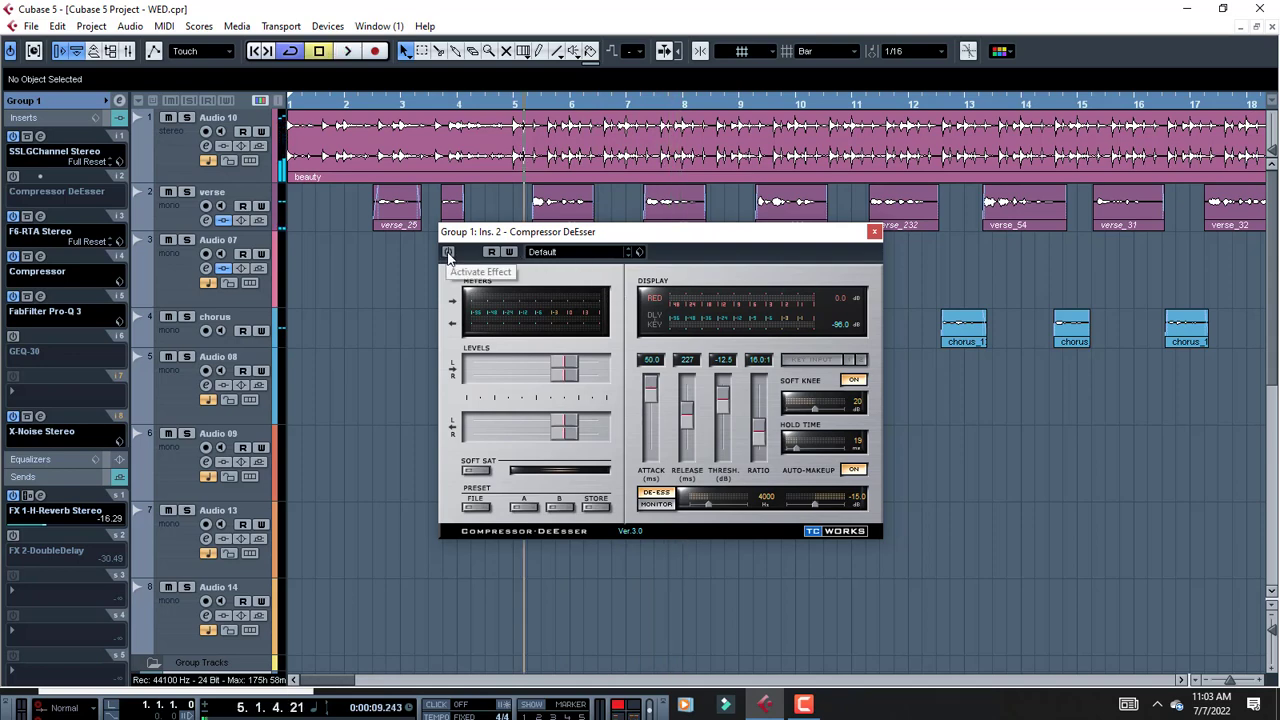
pyautogui.click(448, 253)
pyautogui.press('space')
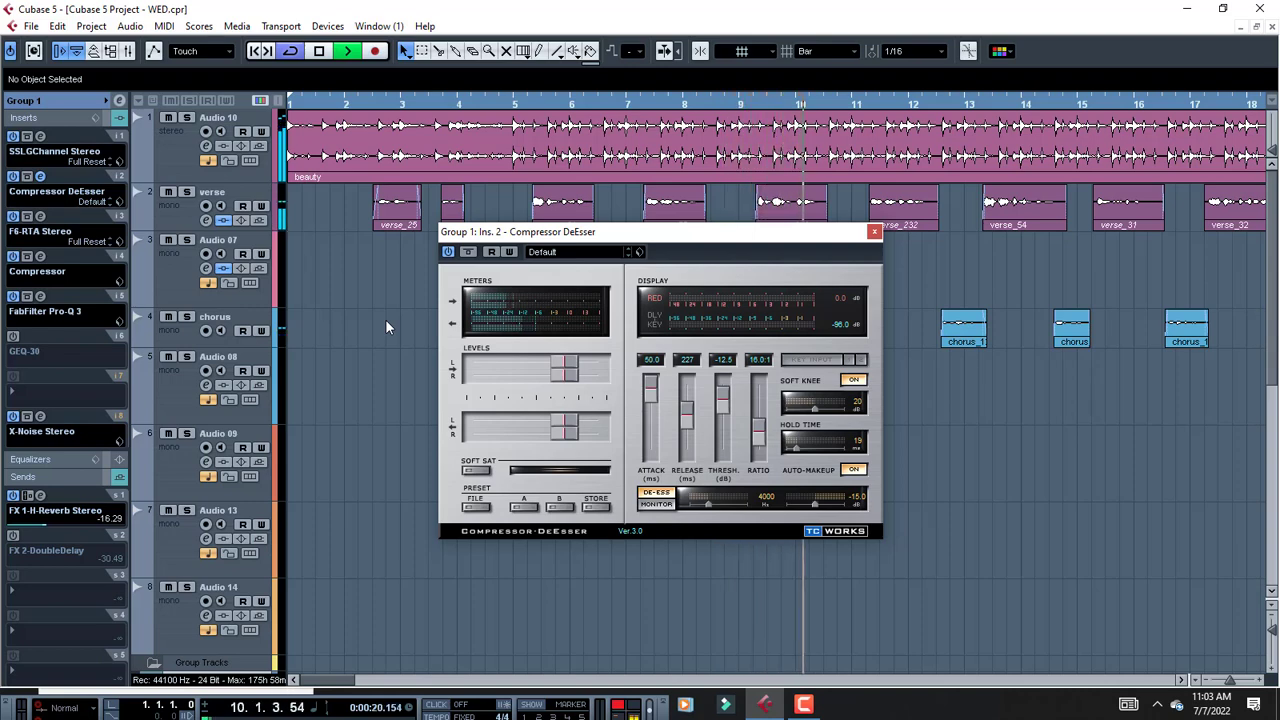
pyautogui.press('space')
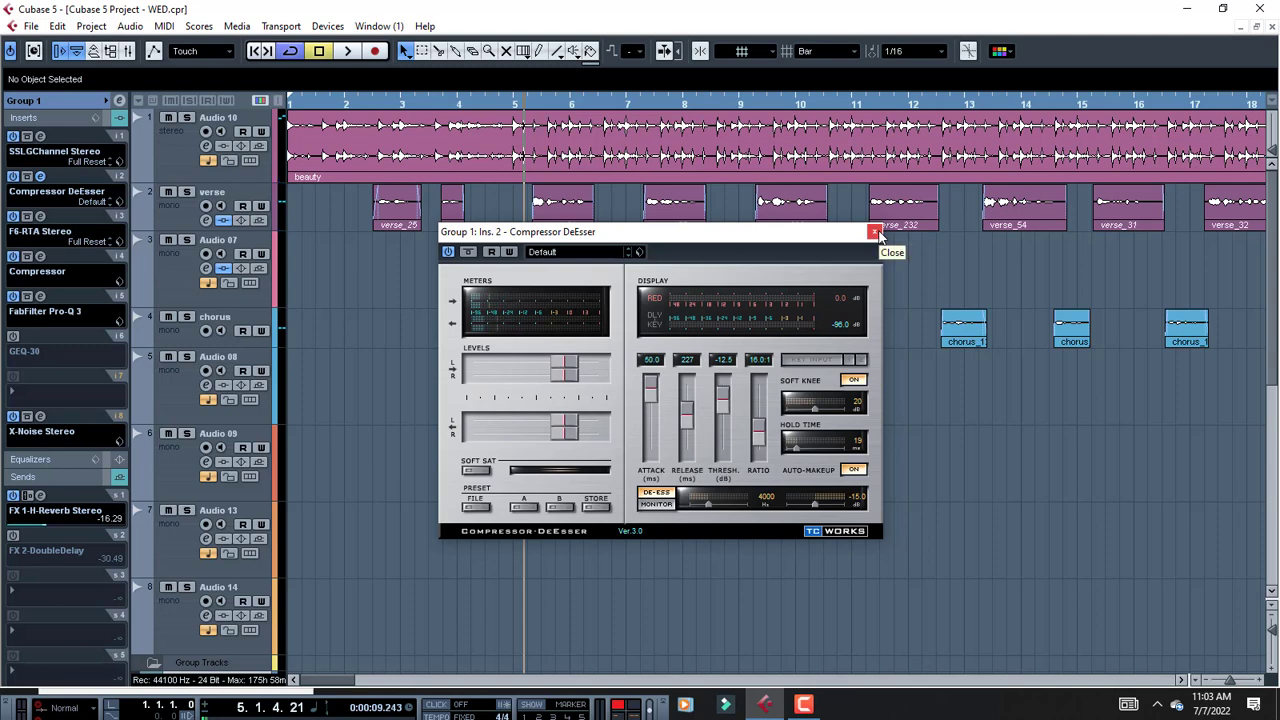
pyautogui.click(876, 233)
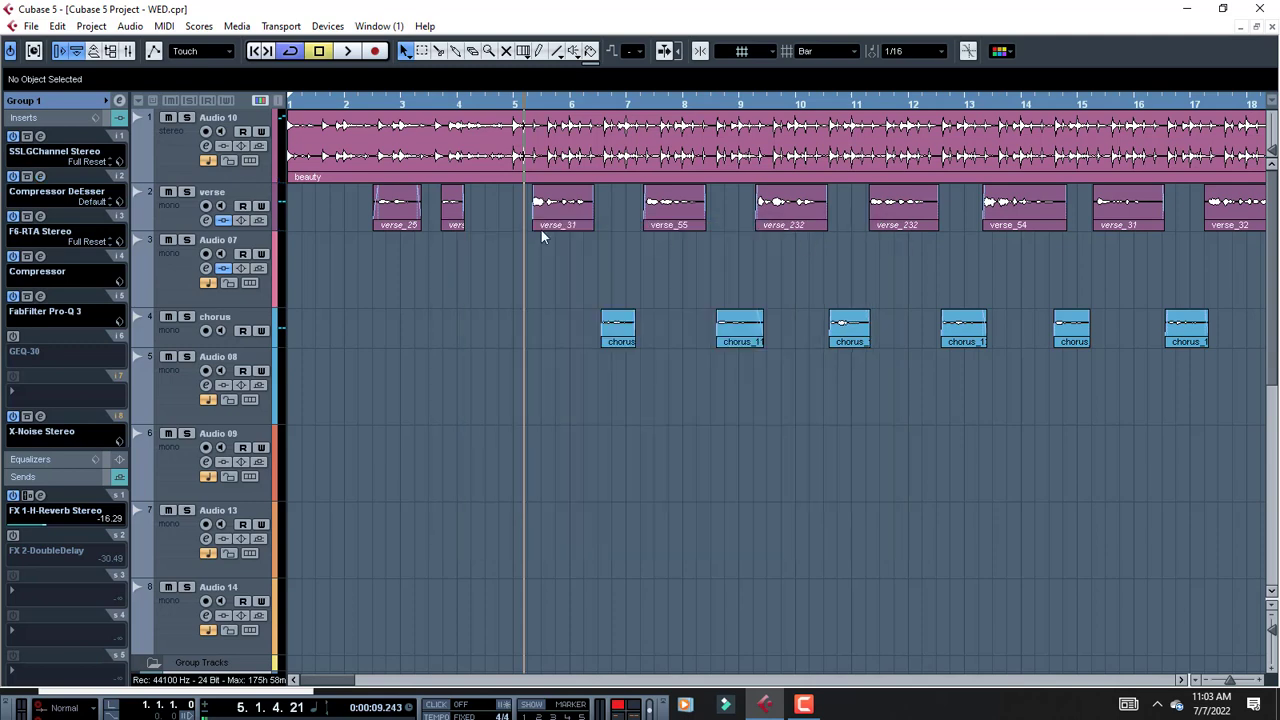
# Step: Open Group 1's F6-RTA Stereo equalizer, check it against the SSLGChannel filters, and examine the settings of band 2
pyautogui.click(41, 216)
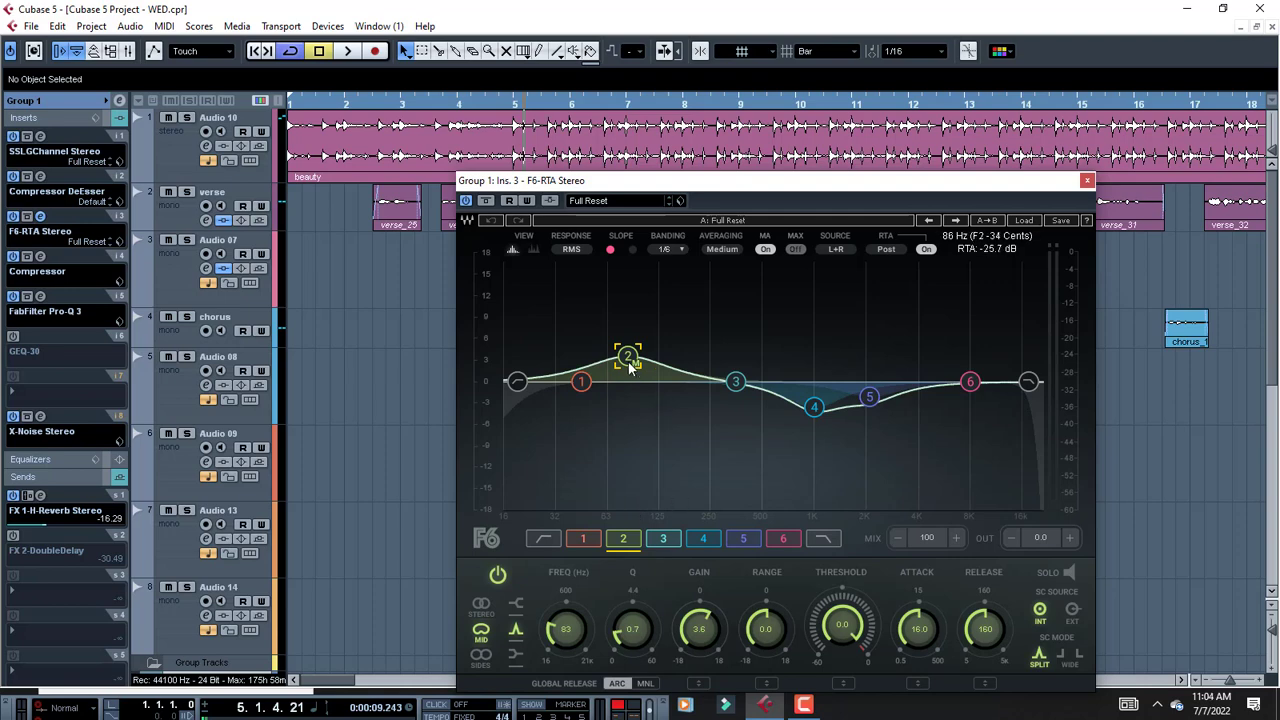
pyautogui.click(40, 137)
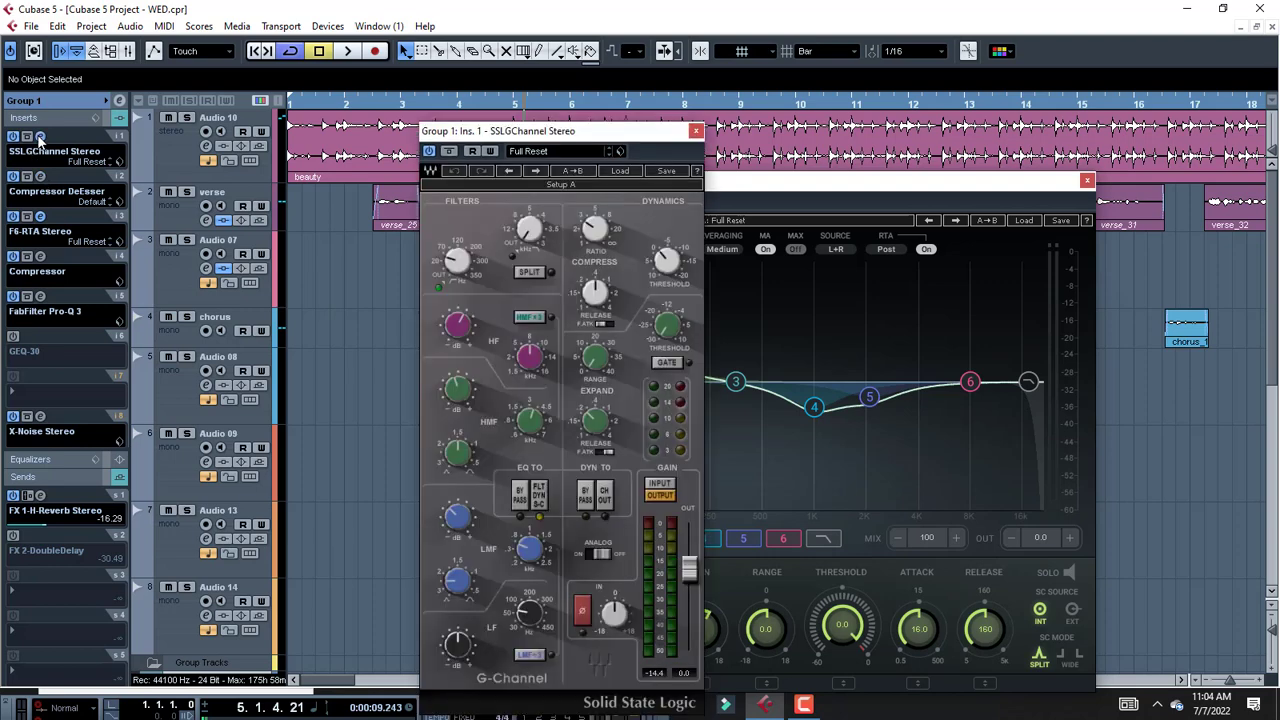
pyautogui.click(697, 131)
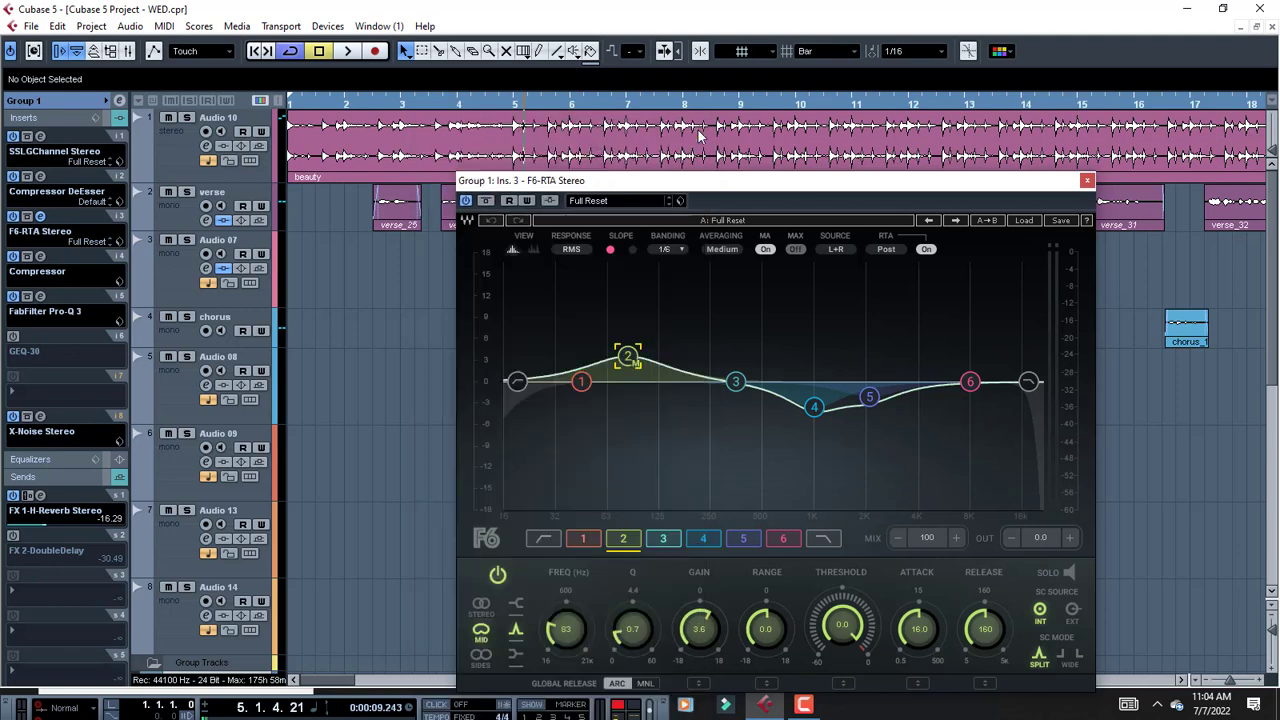
pyautogui.click(630, 358)
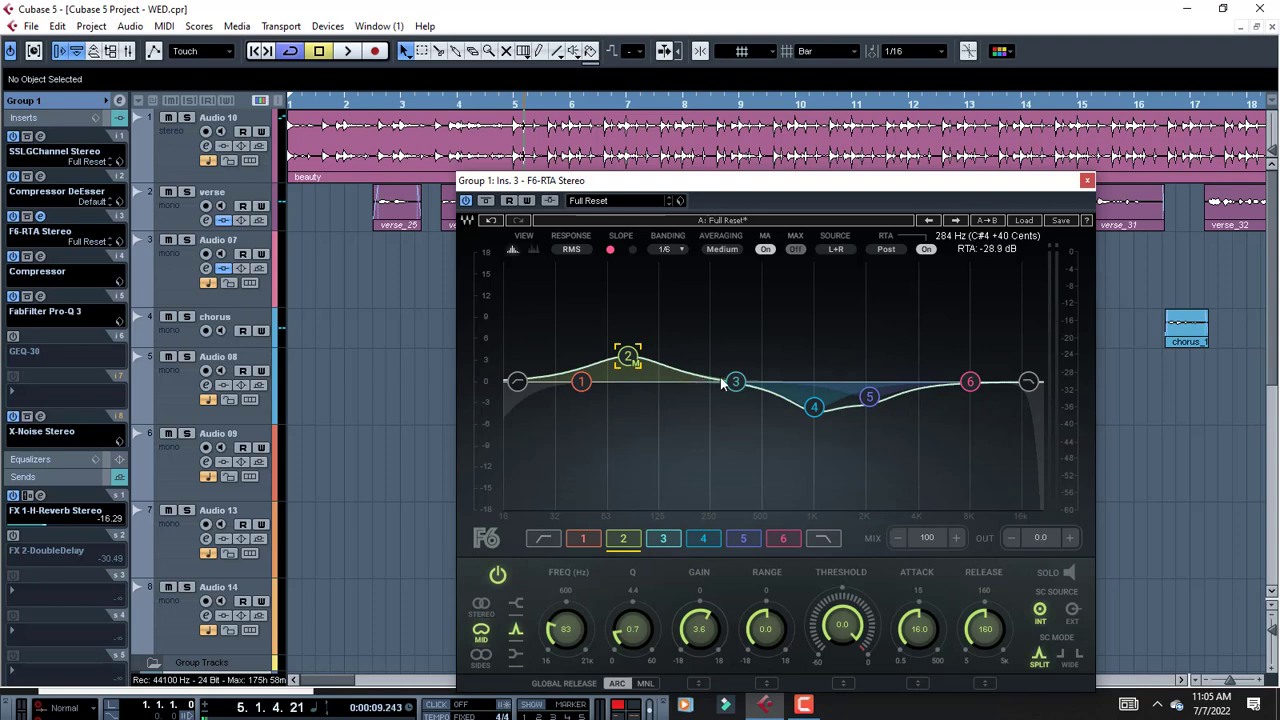
# Step: Select band 4 in the F6-RTA equalizer and audition it in solo during playback, then switch its solo off
pyautogui.click(814, 408)
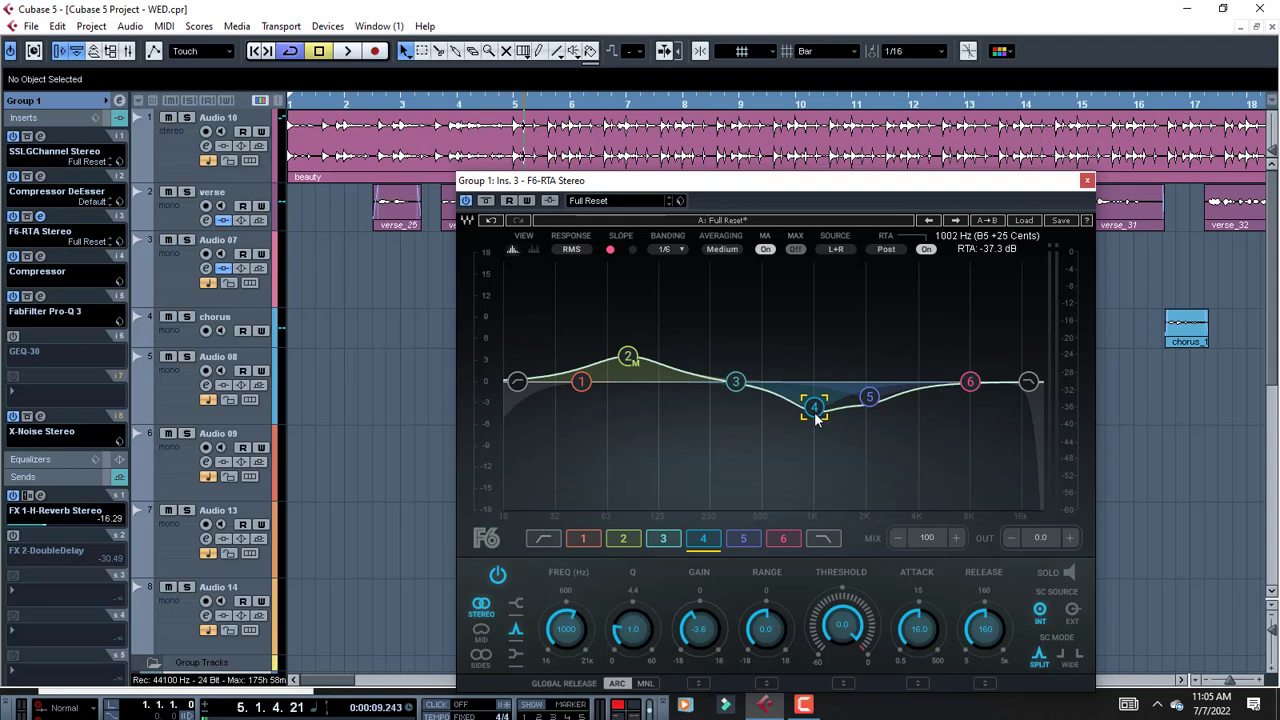
pyautogui.click(1070, 573)
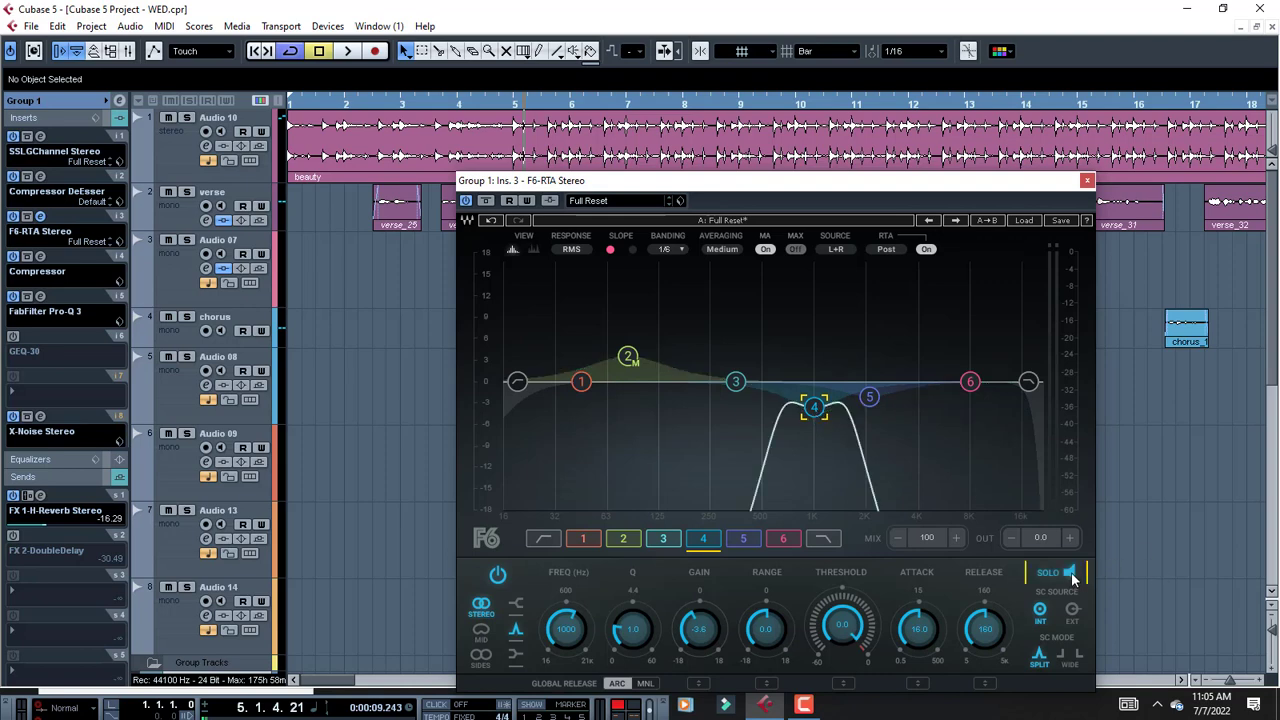
pyautogui.press('space')
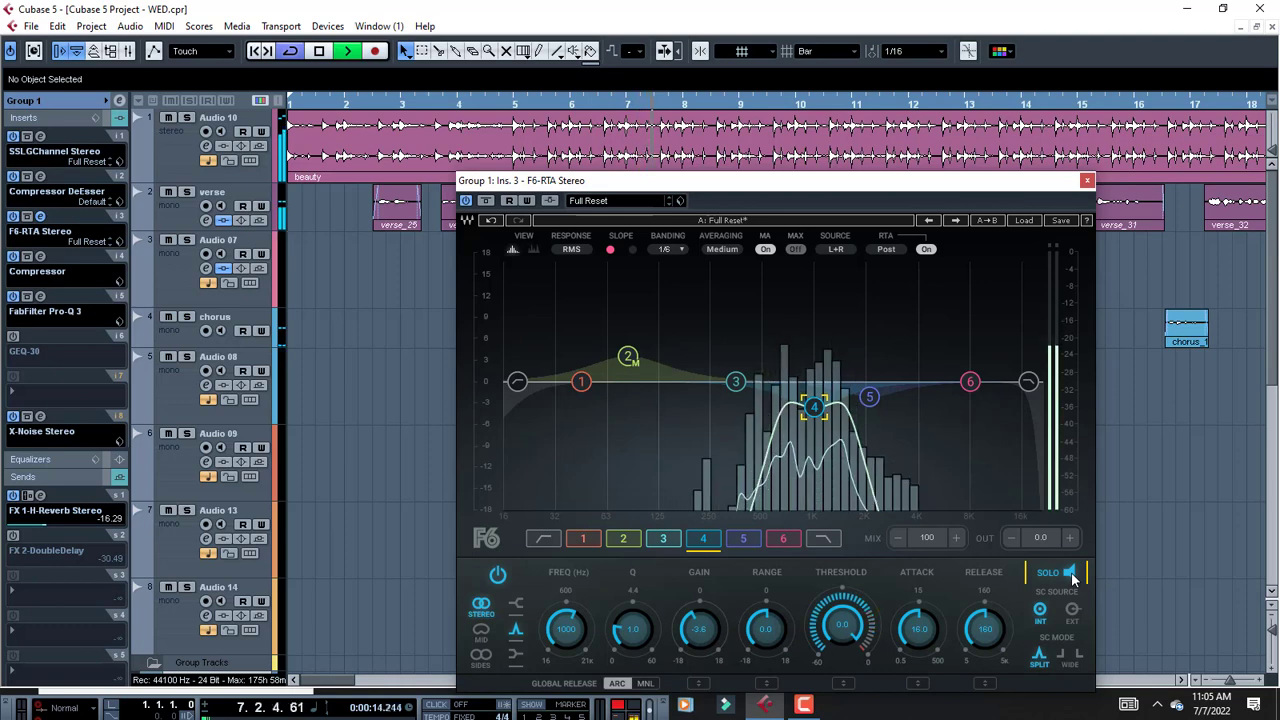
pyautogui.press('space')
pyautogui.click(1070, 573)
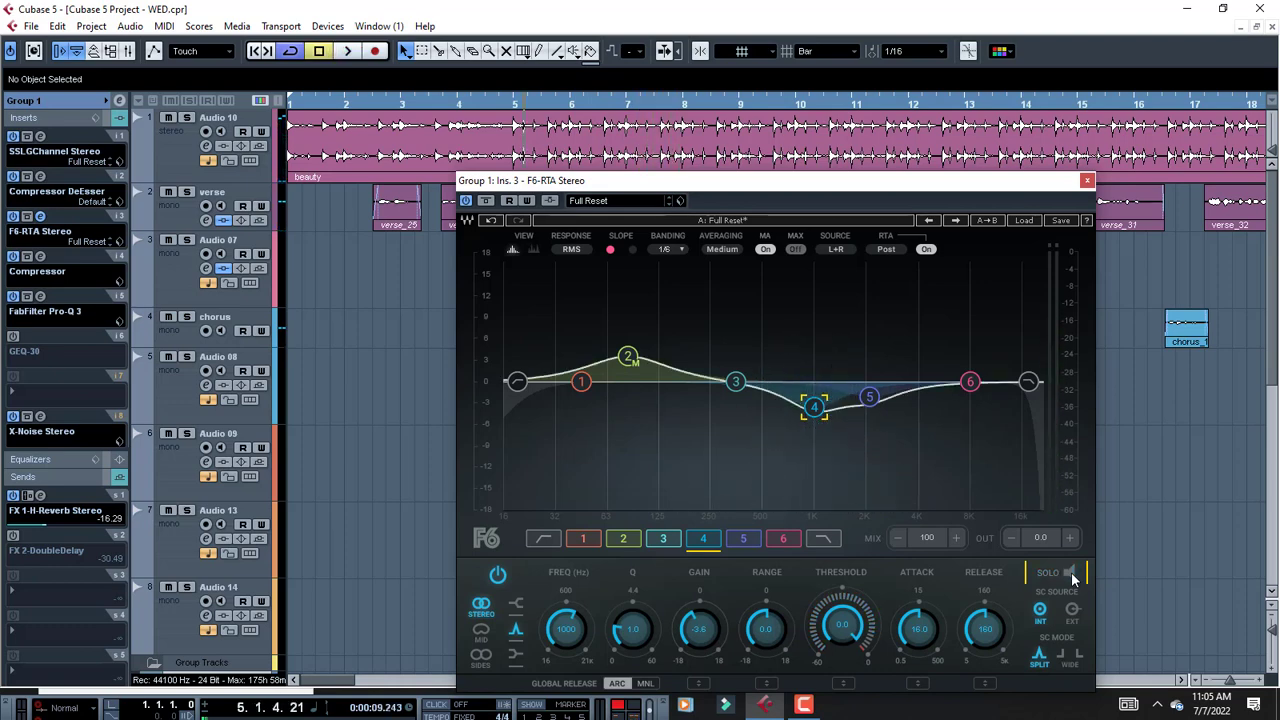
# Step: Select band 5 in the F6-RTA equalizer and audition it in solo during playback, then switch its solo off
pyautogui.click(872, 399)
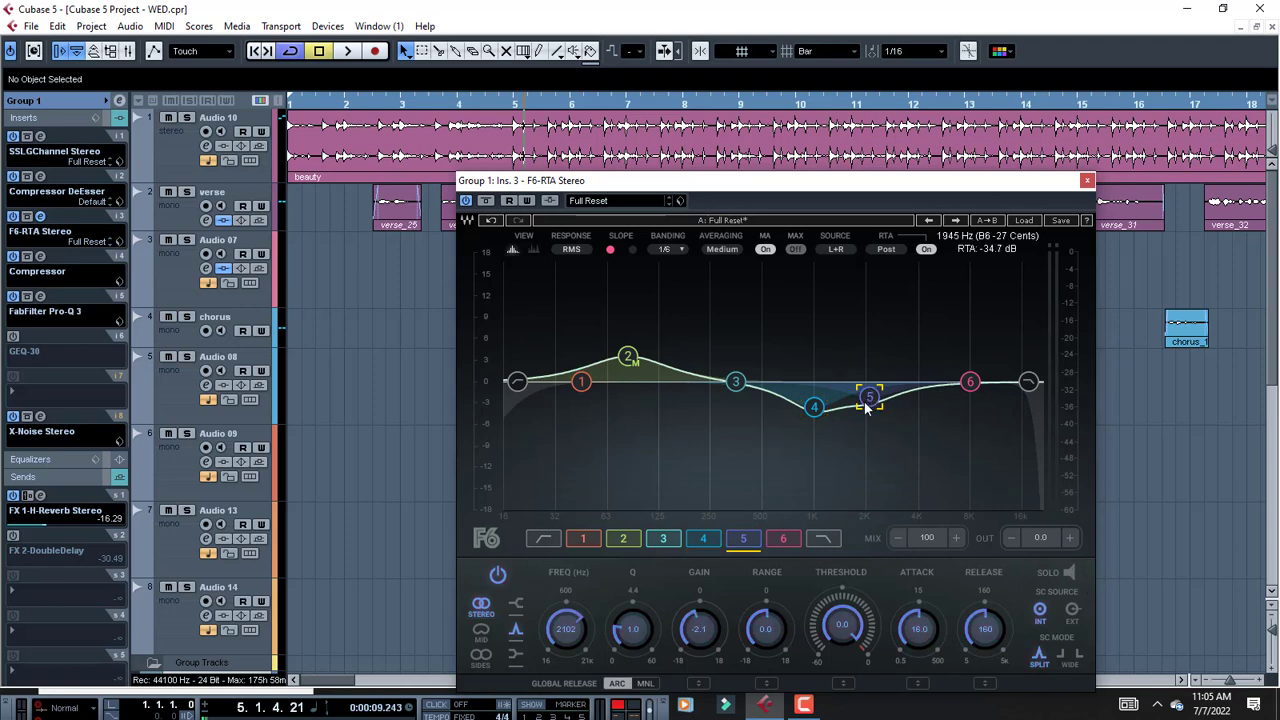
pyautogui.click(1067, 574)
pyautogui.press('space')
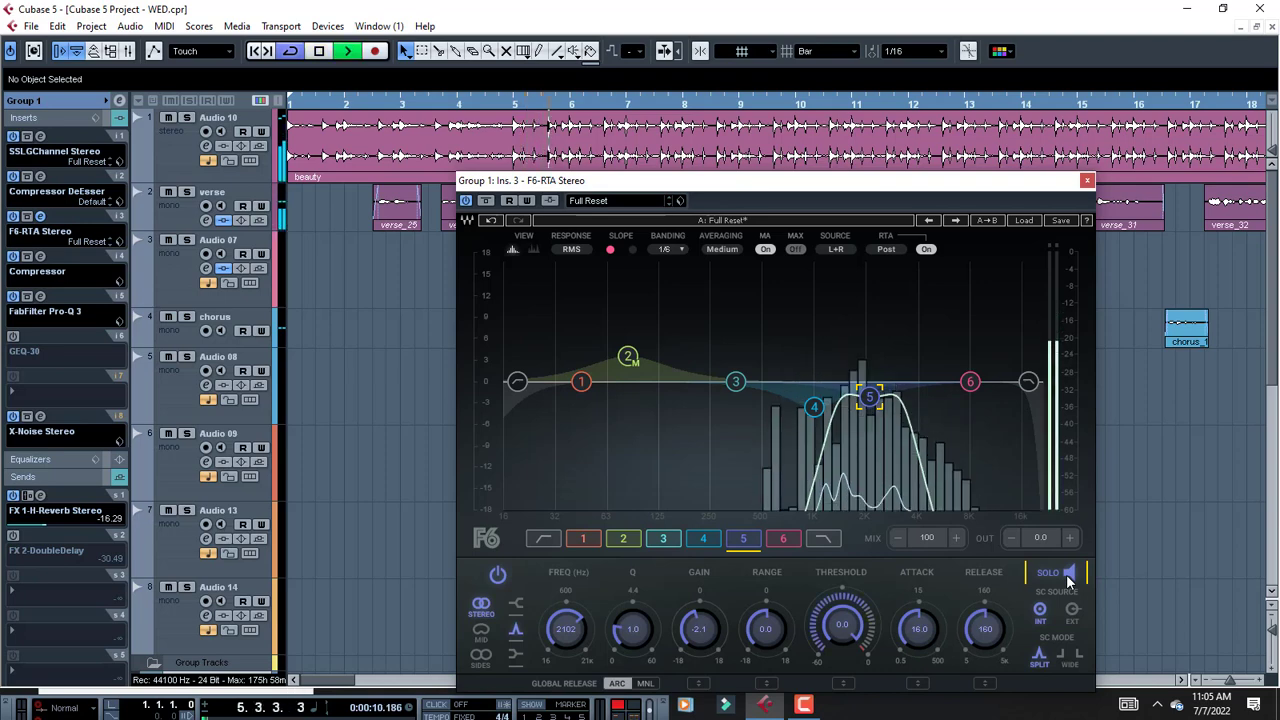
pyautogui.click(1068, 576)
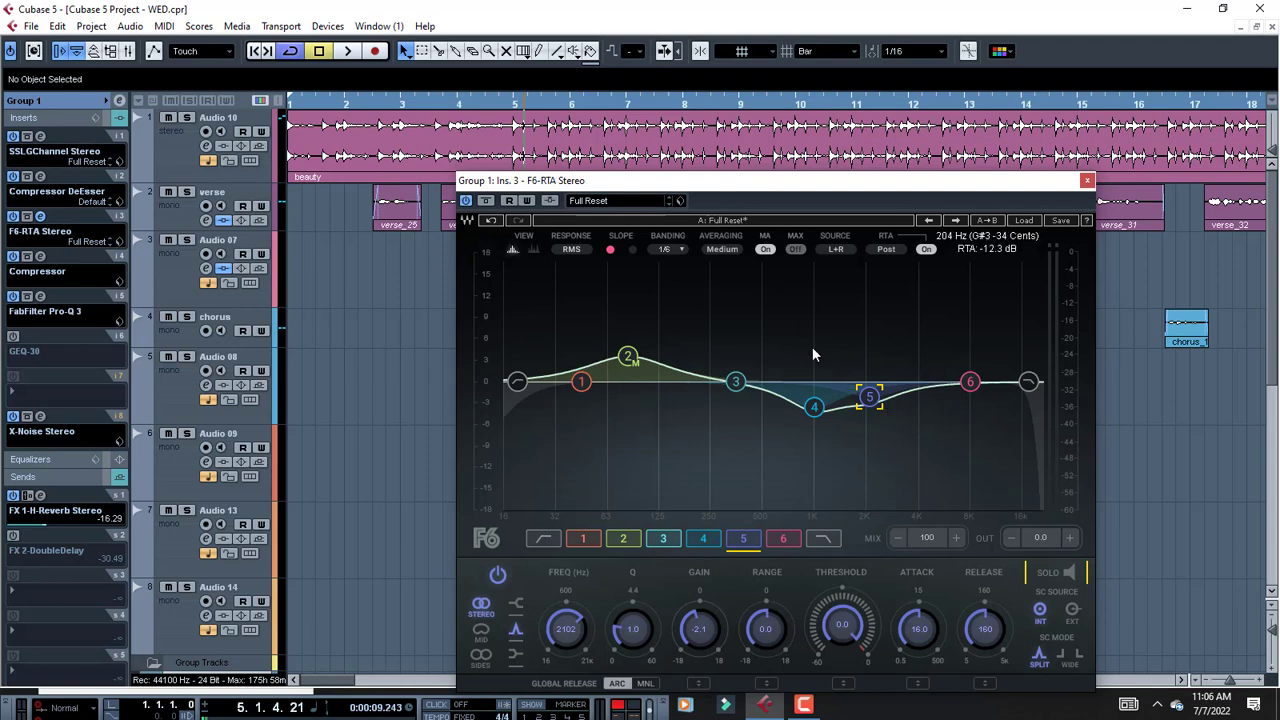
# Step: Compare playback with F6-RTA Stereo deactivated and reactivated, then close the effect's window
pyautogui.click(465, 201)
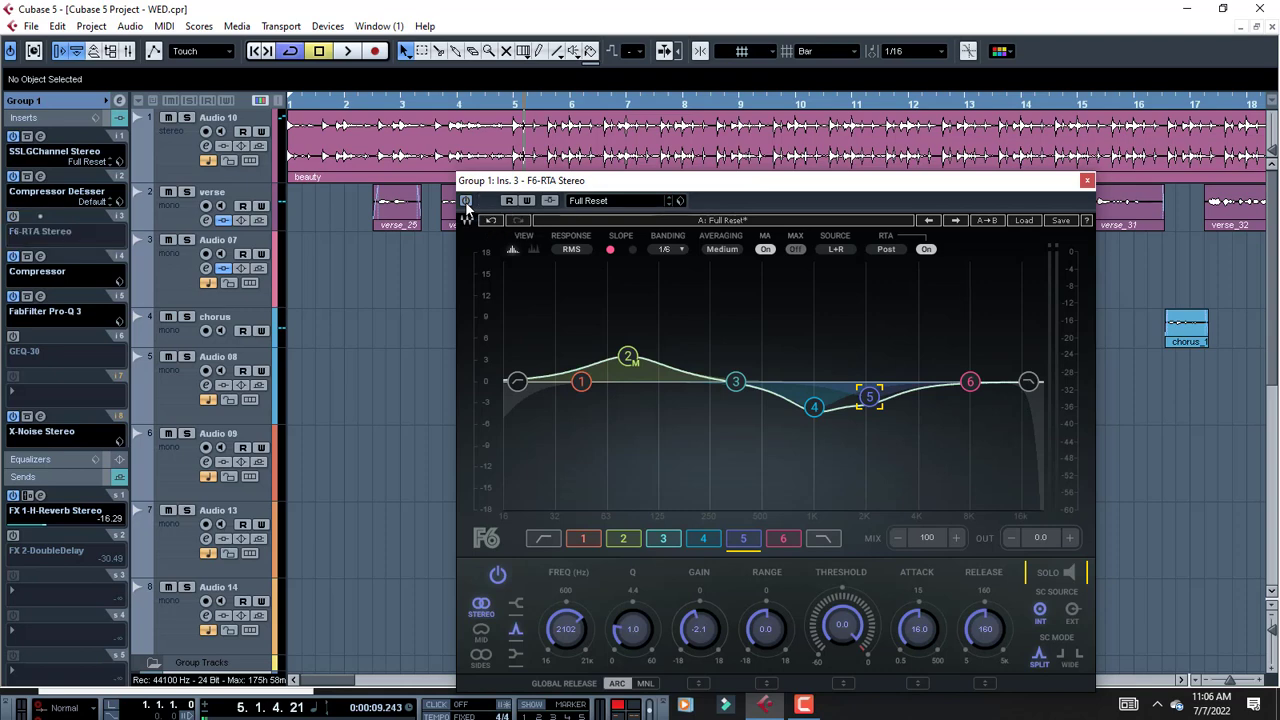
pyautogui.press('space')
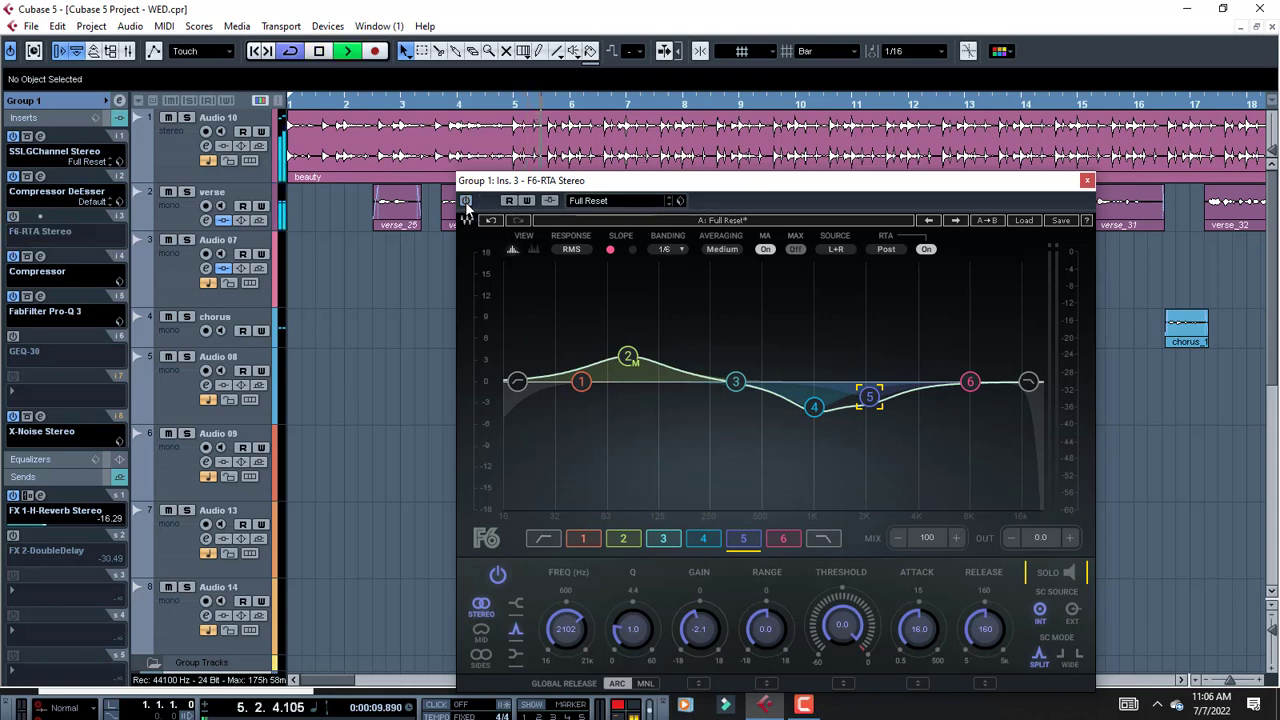
pyautogui.press('space')
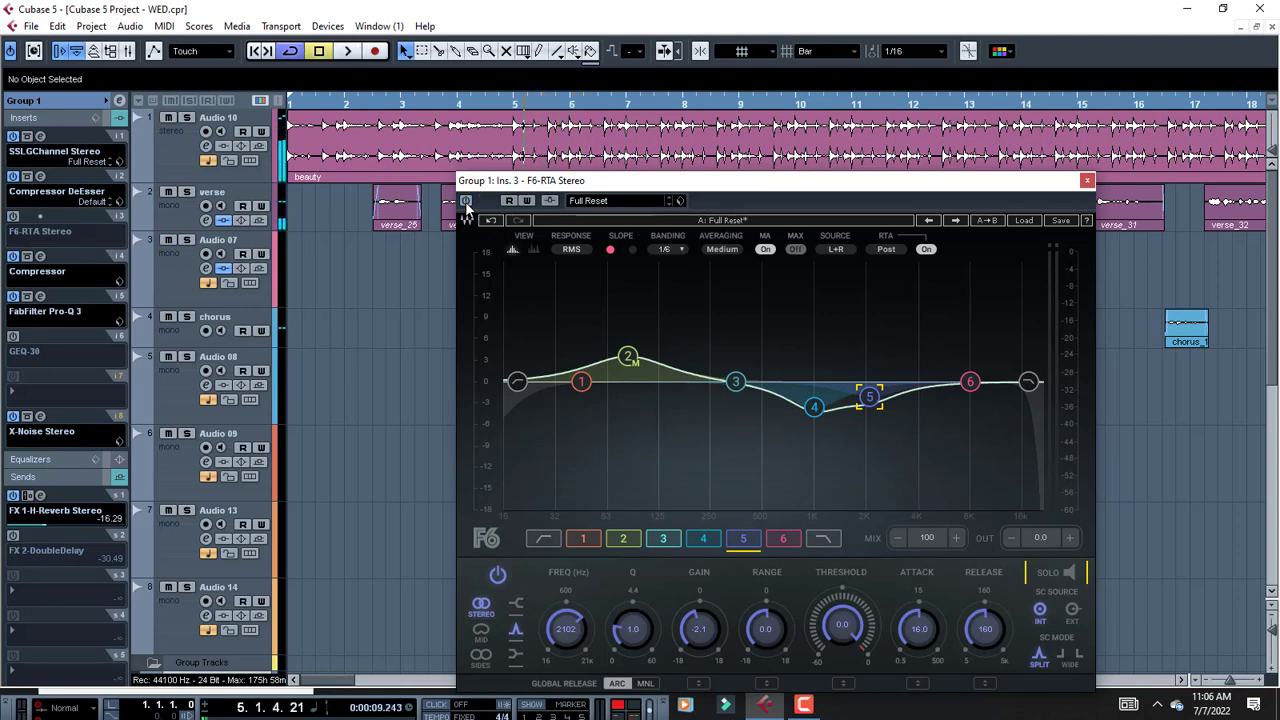
pyautogui.click(465, 201)
pyautogui.press('space')
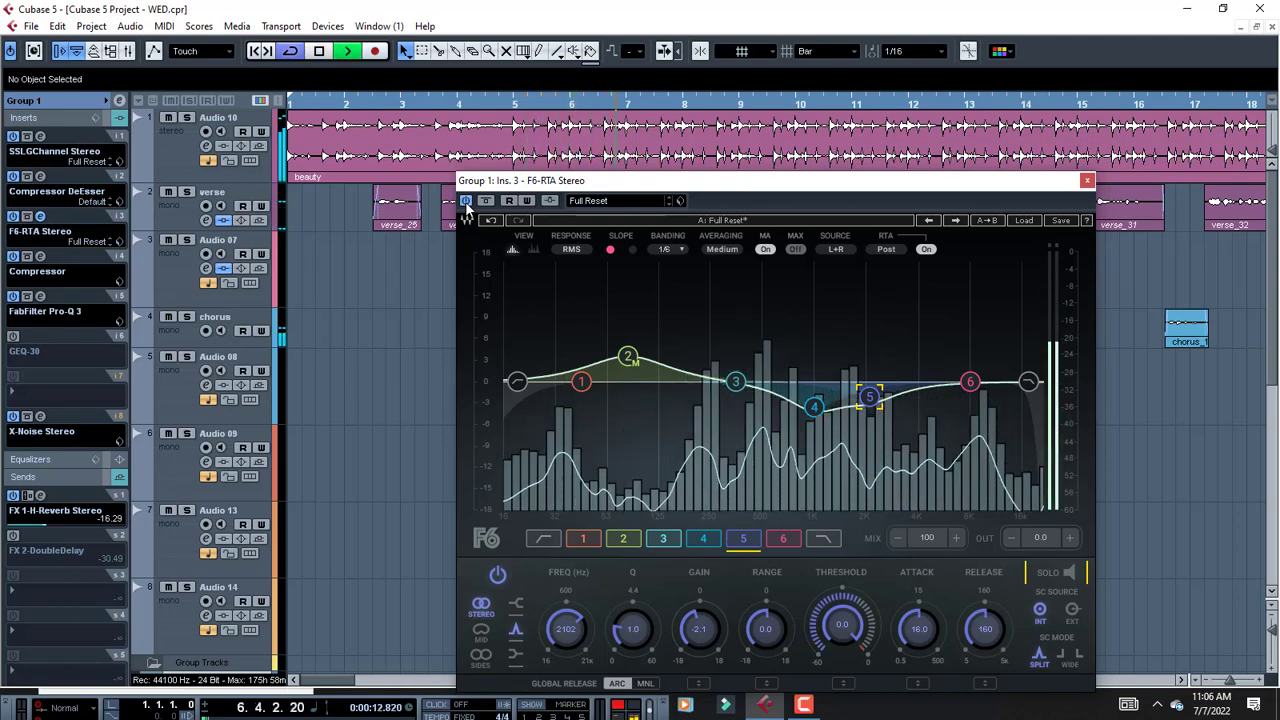
pyautogui.press('space')
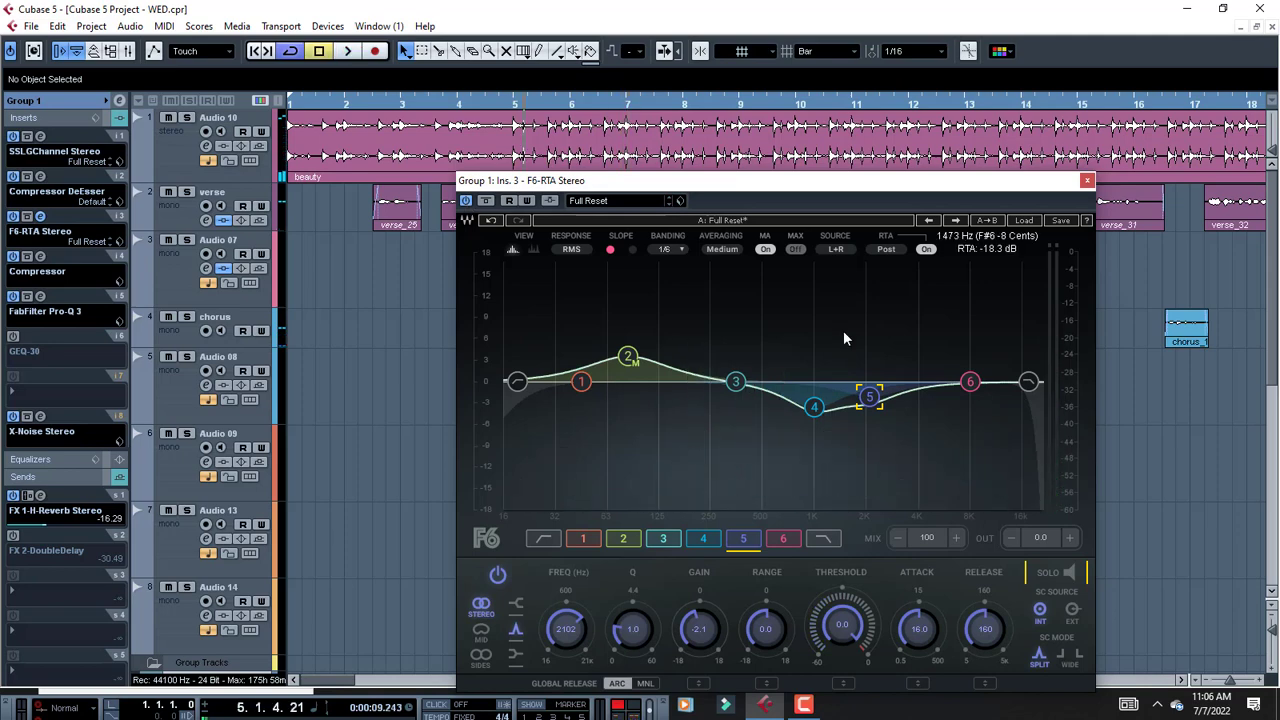
pyautogui.click(1087, 180)
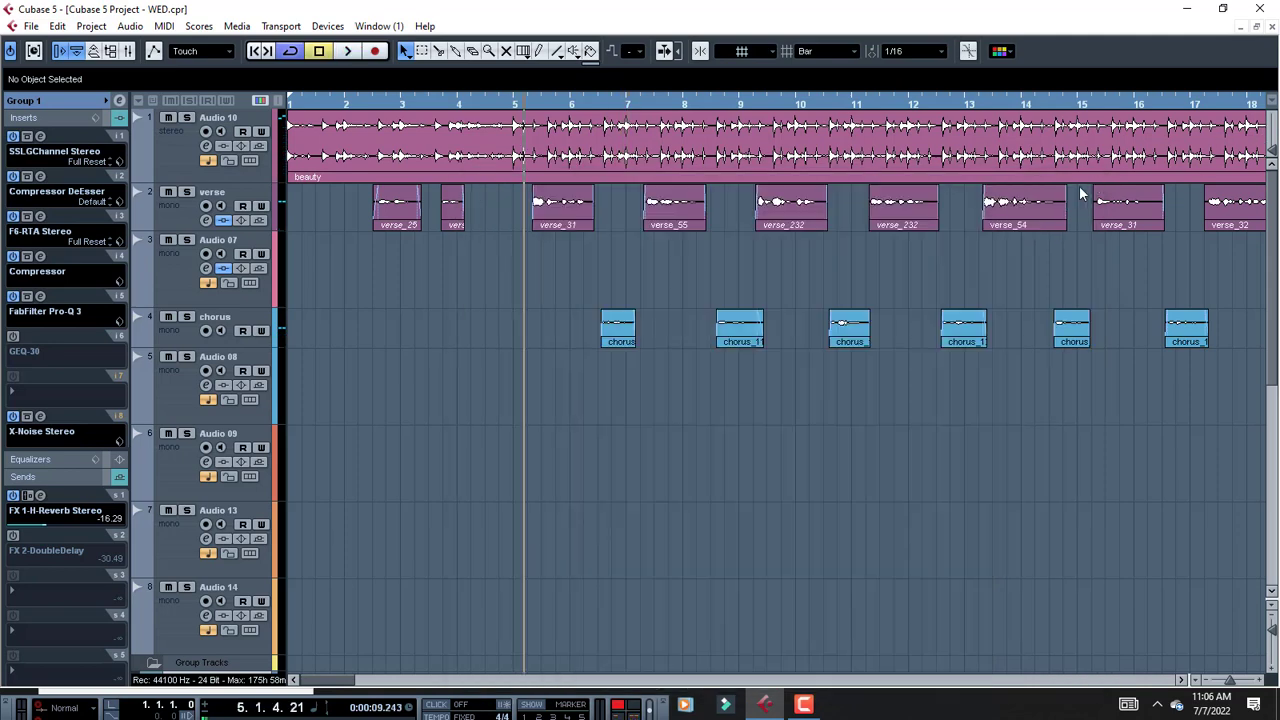
# Step: Open Group 1's Compressor on insert 4, examine its settings and gain reduction during playback, then close its window
pyautogui.click(40, 257)
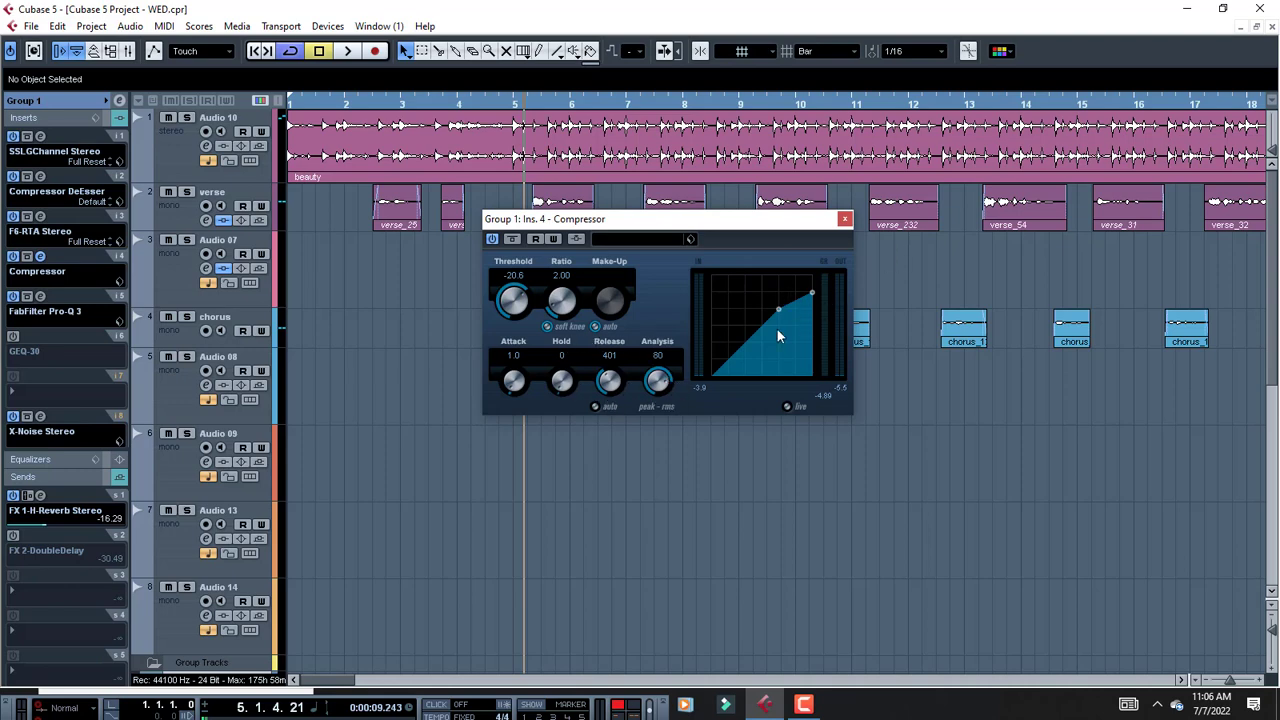
pyautogui.press('space')
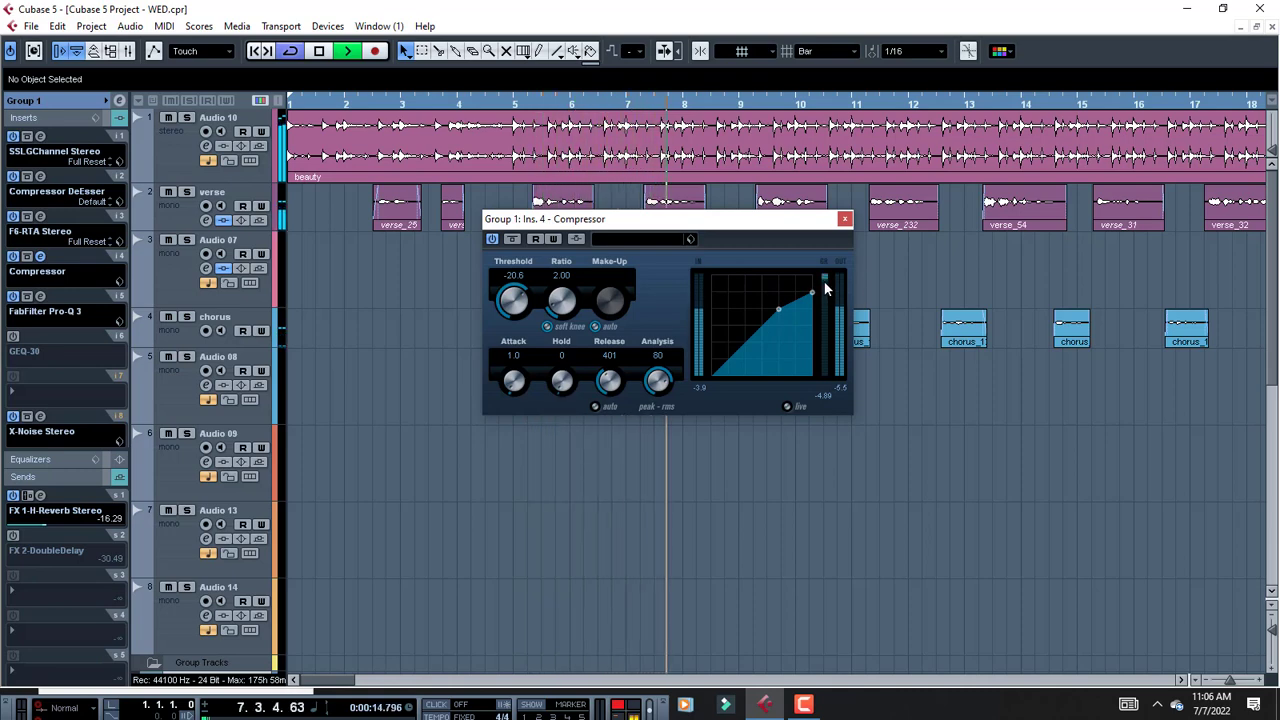
pyautogui.press('space')
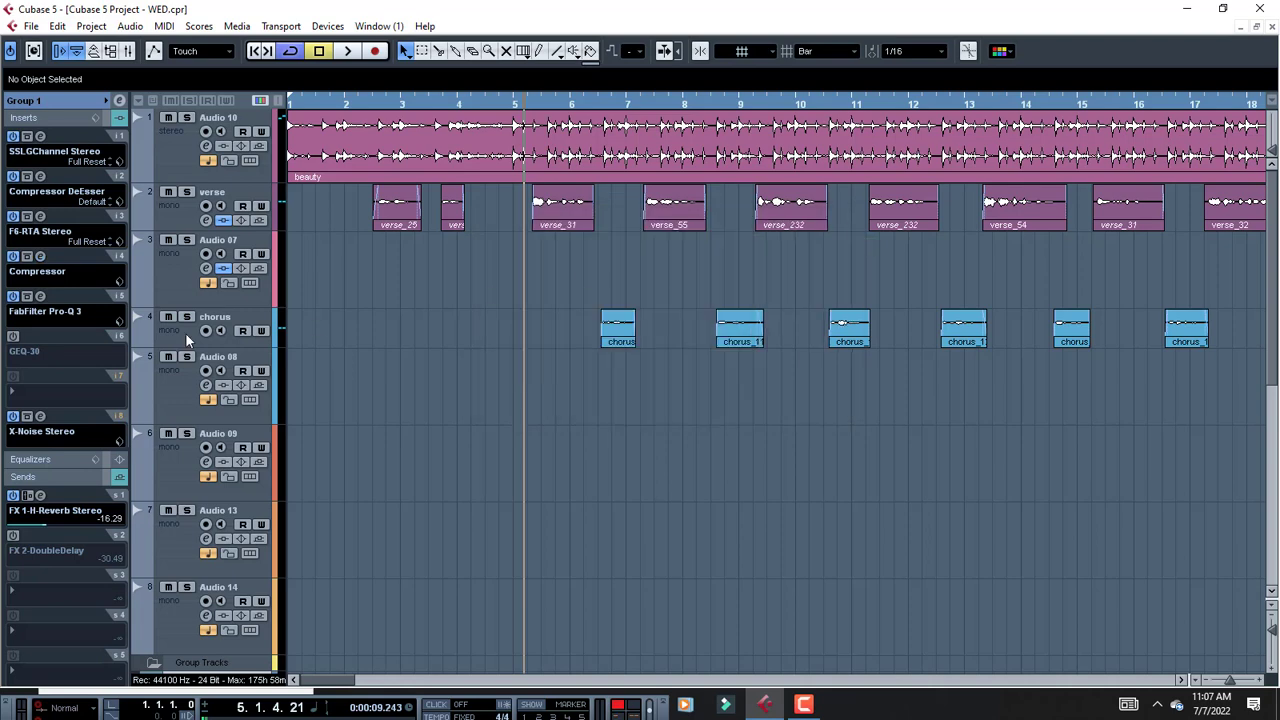
pyautogui.click(845, 219)
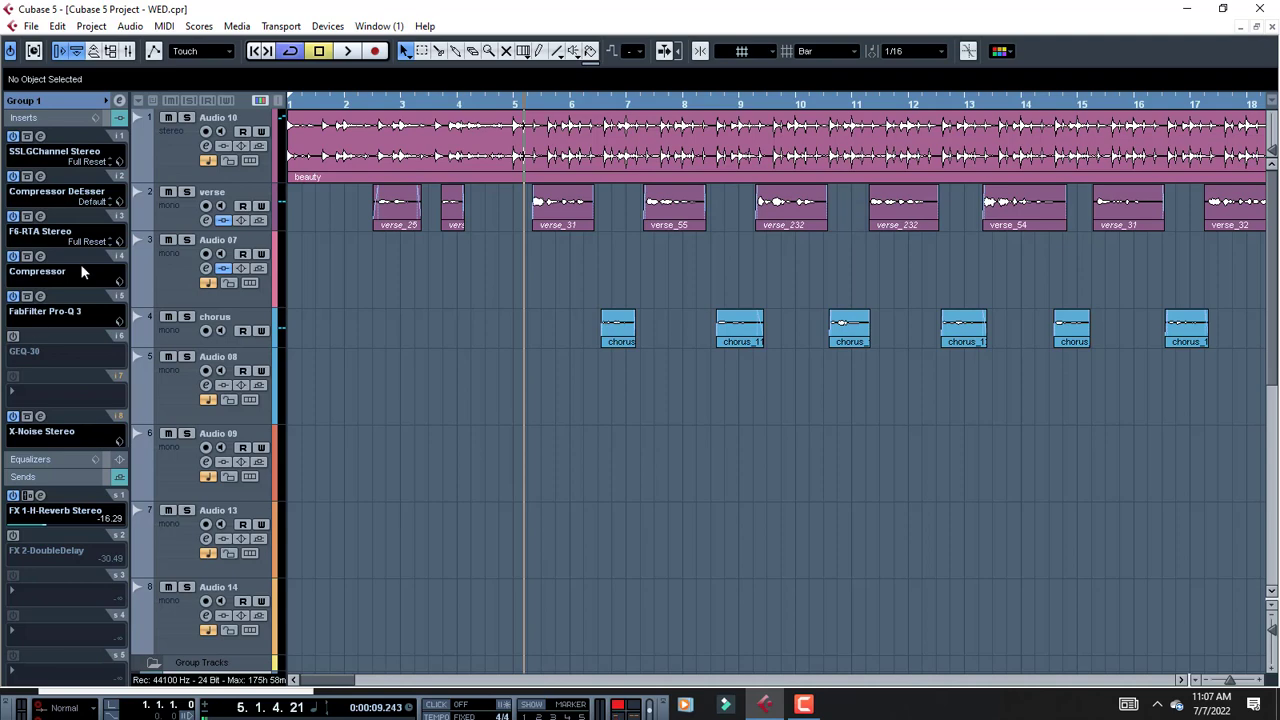
# Step: Open Group 1's FabFilter Pro-Q 3 and audition its low-cut band in solo during playback
pyautogui.click(42, 296)
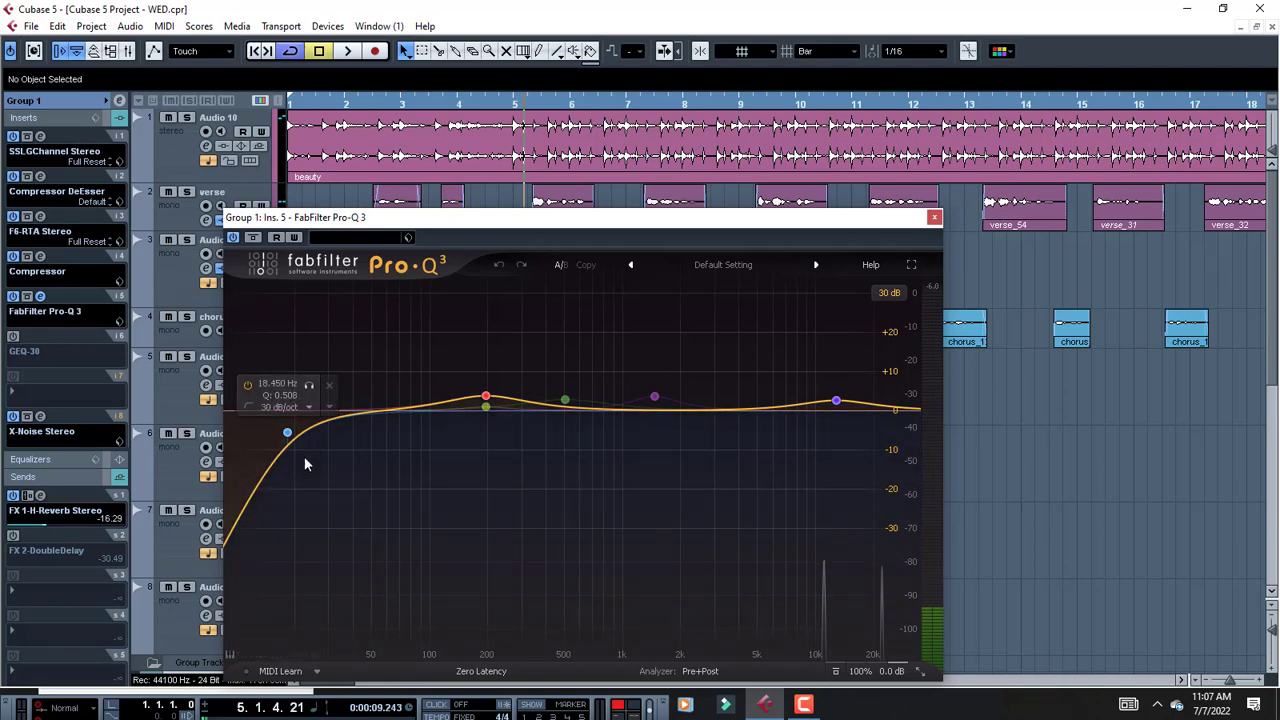
pyautogui.click(309, 386)
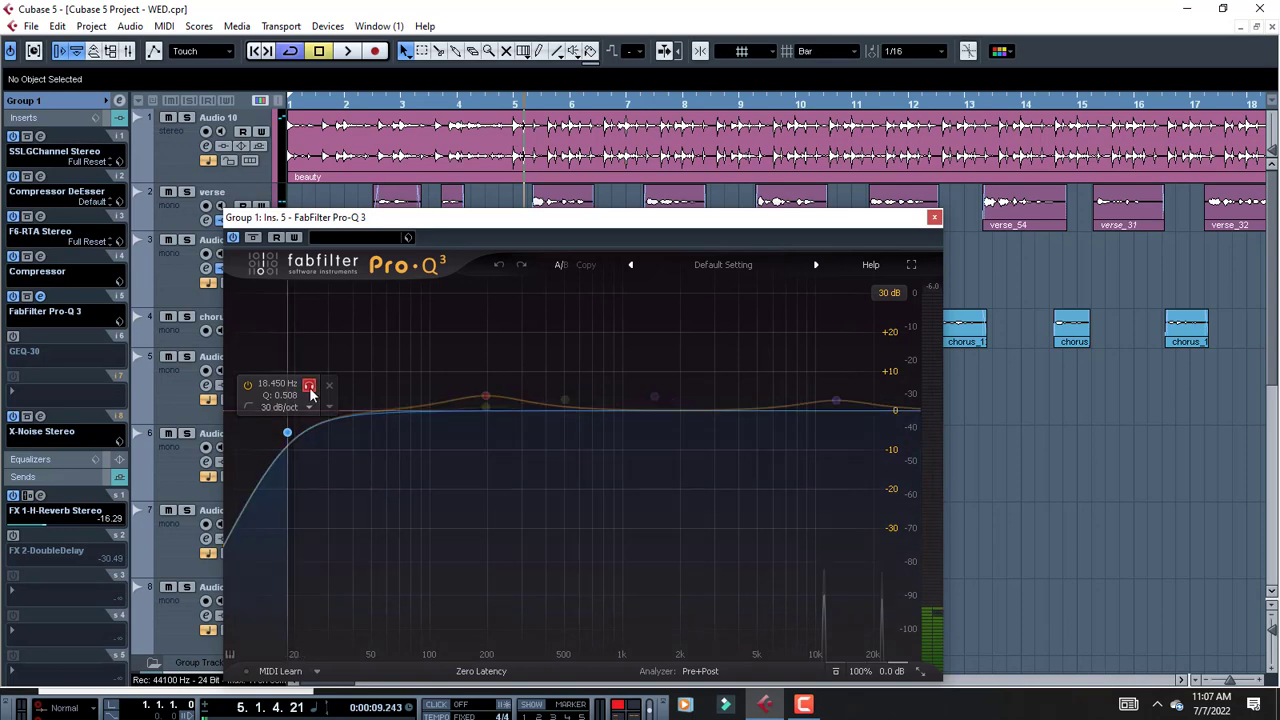
pyautogui.press('space')
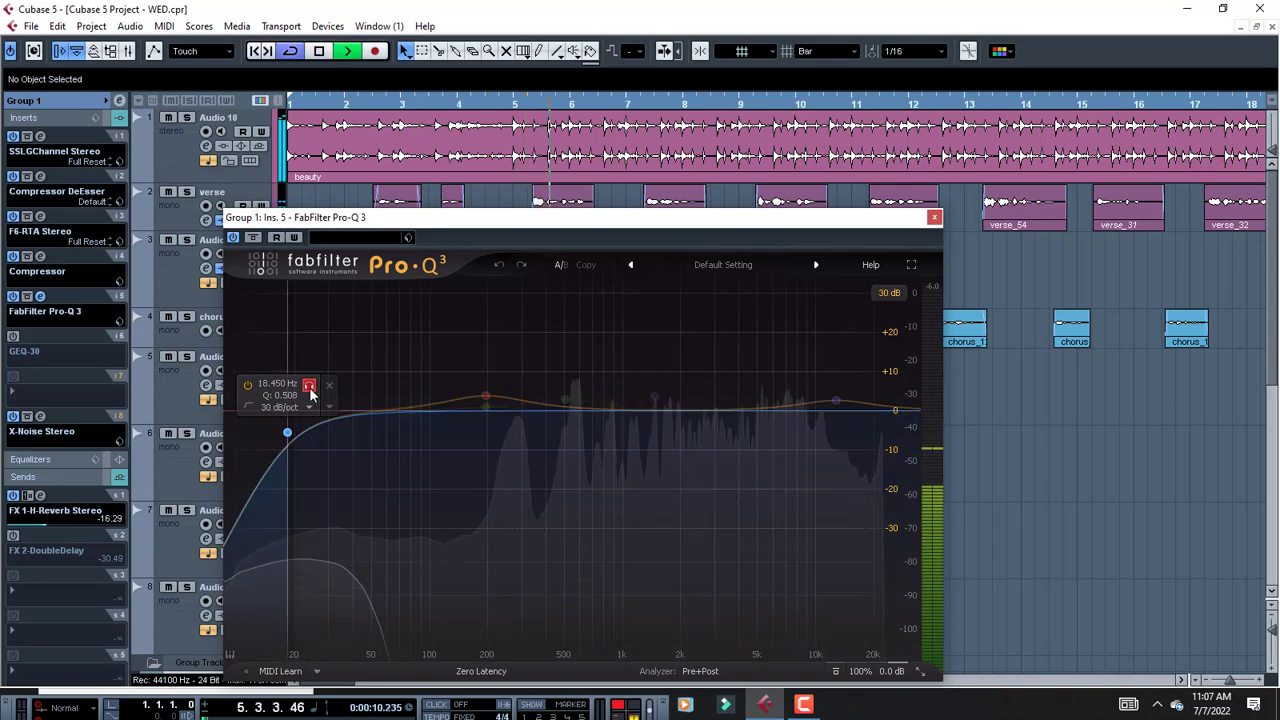
pyautogui.press('space')
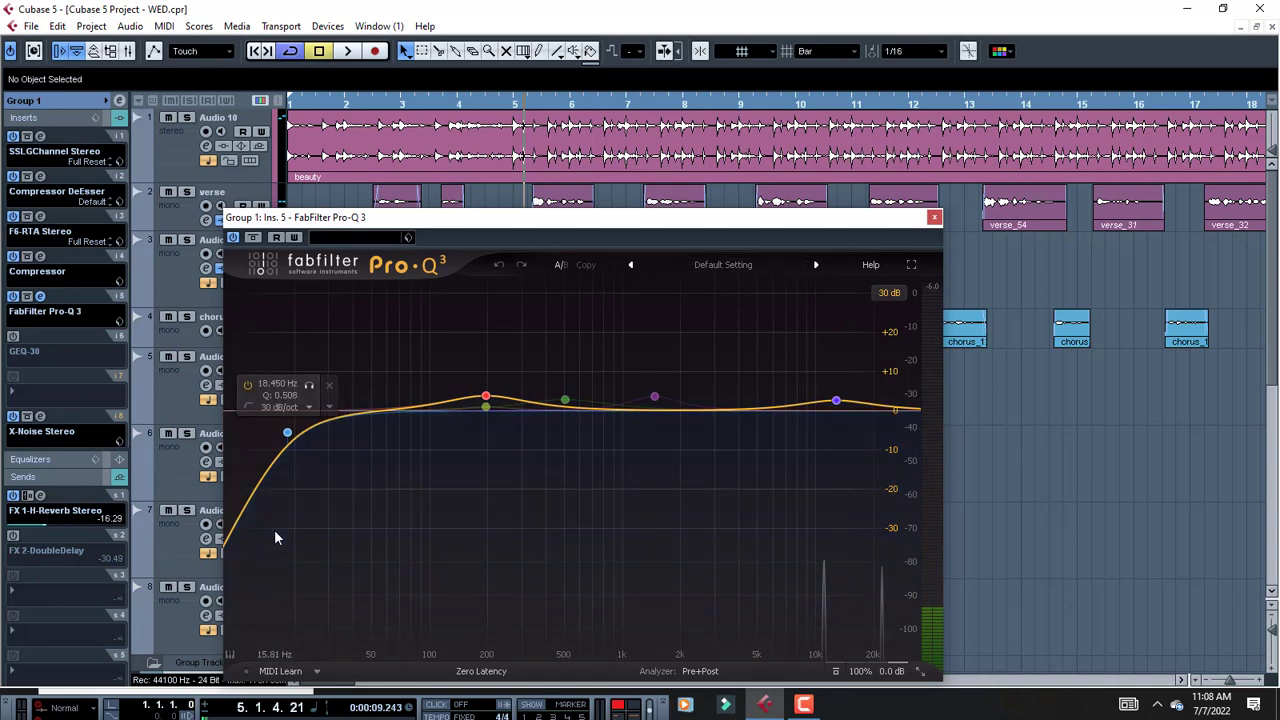
# Step: Examine Pro-Q 3's low-mid boost, audition its high-frequency boost in solo during playback, then close the equalizer's window
pyautogui.moveTo(487, 402)
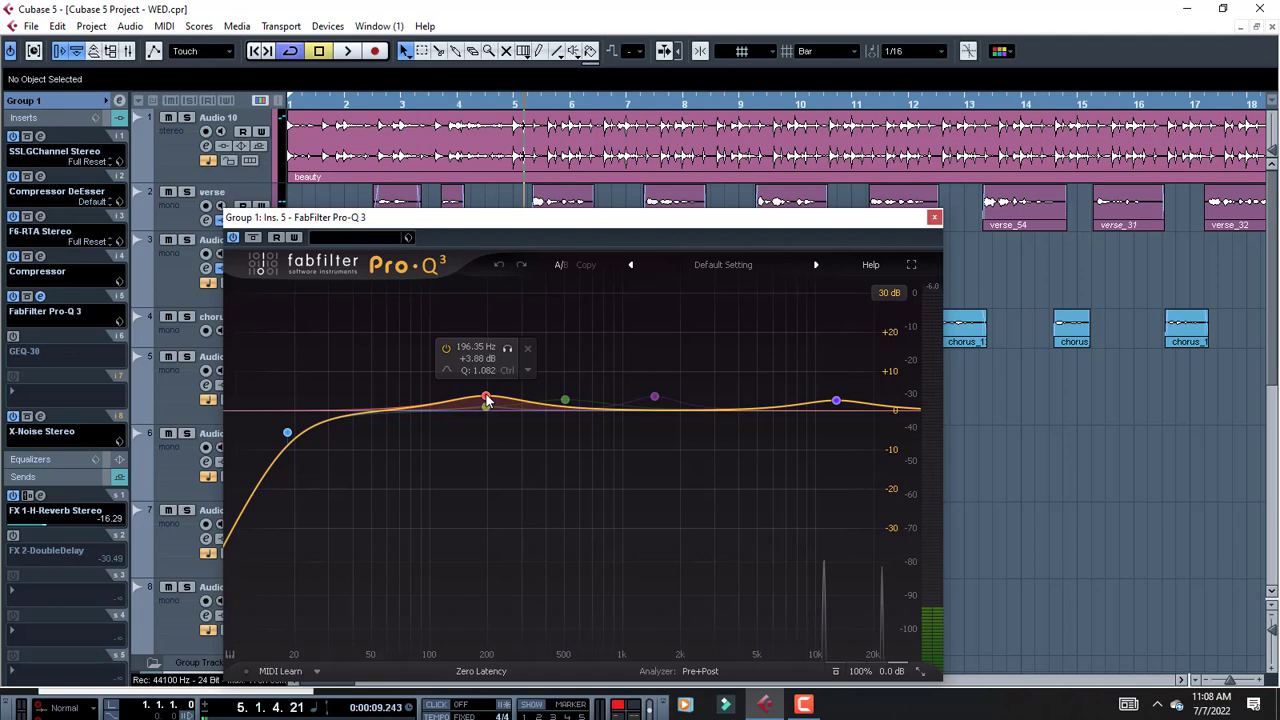
pyautogui.moveTo(838, 402)
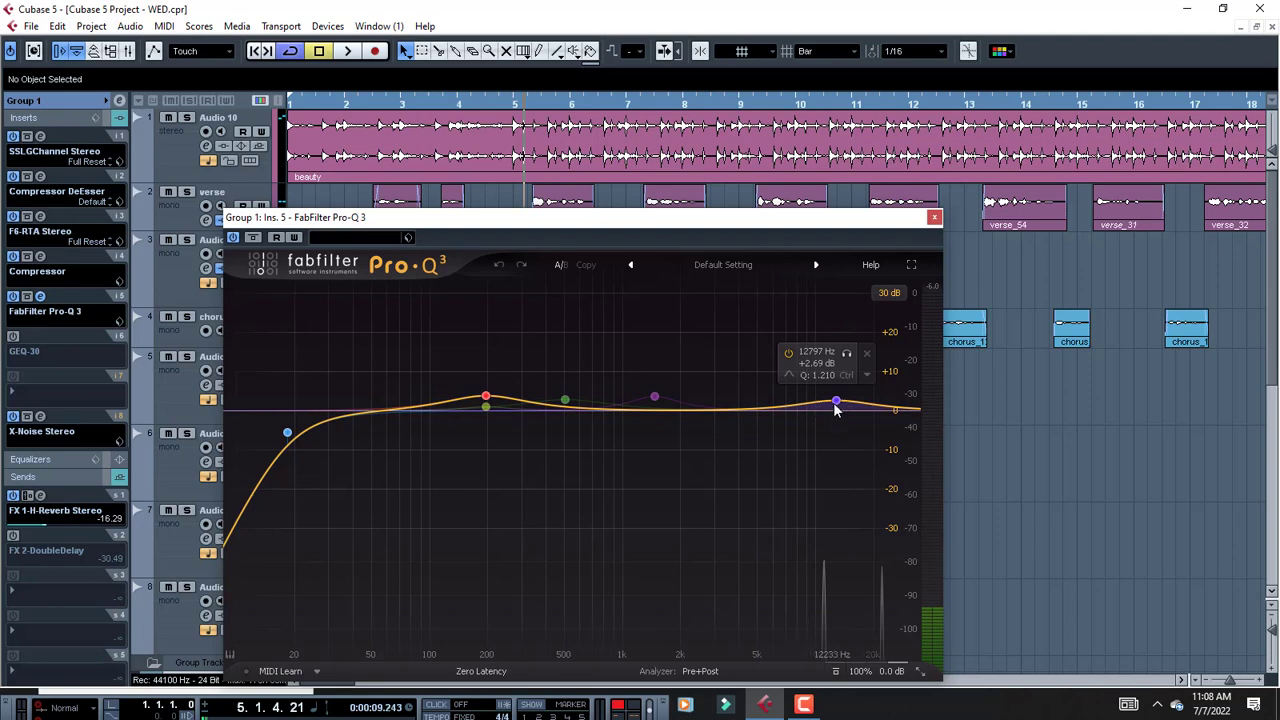
pyautogui.click(846, 355)
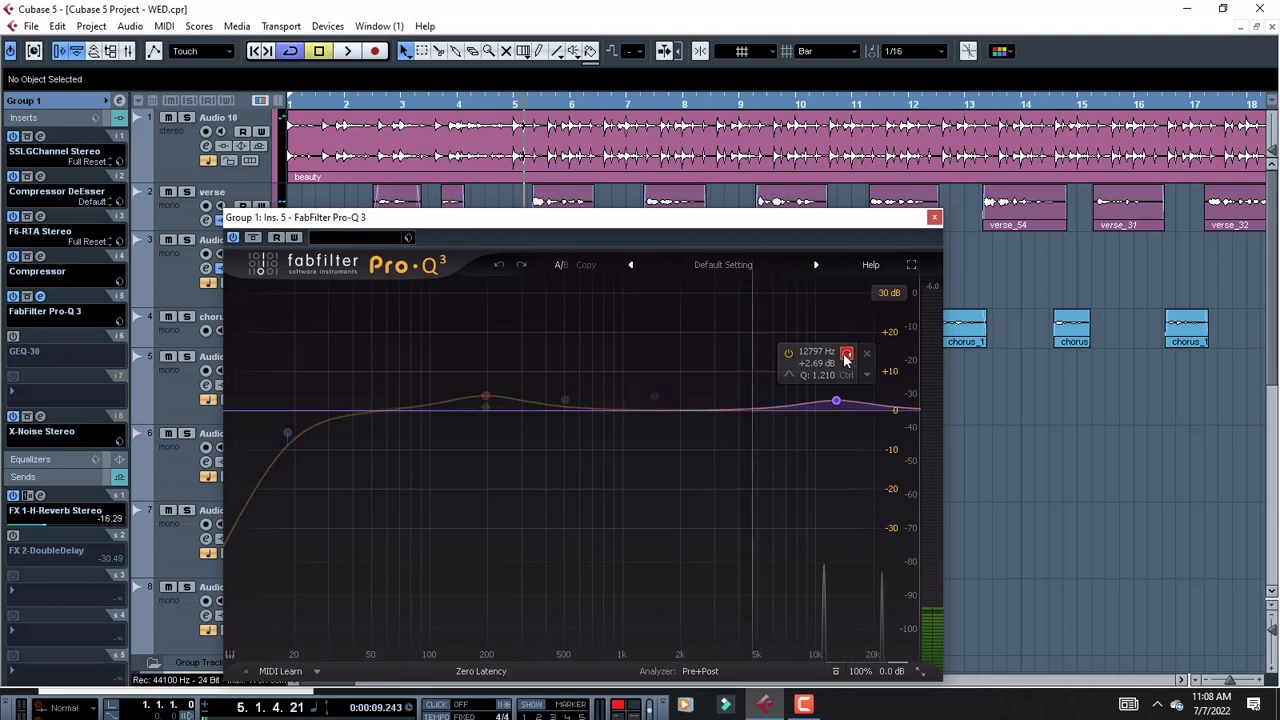
pyautogui.press('space')
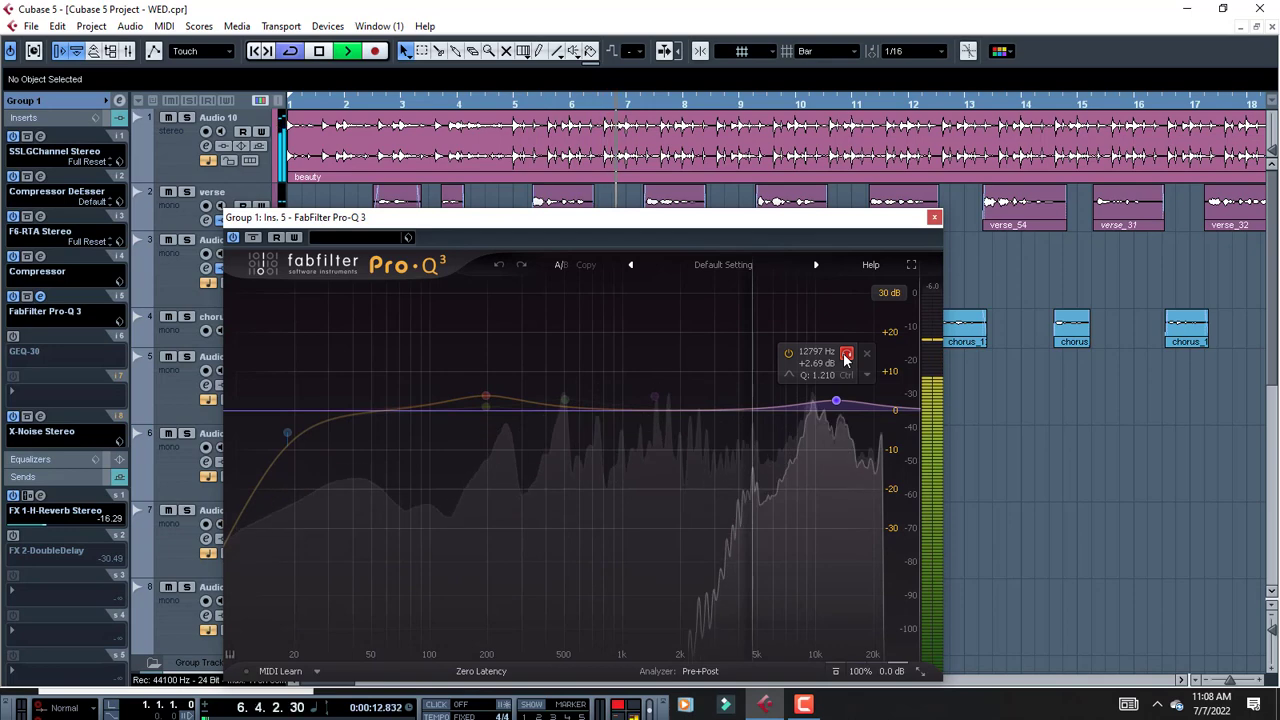
pyautogui.click(846, 355)
pyautogui.press('space')
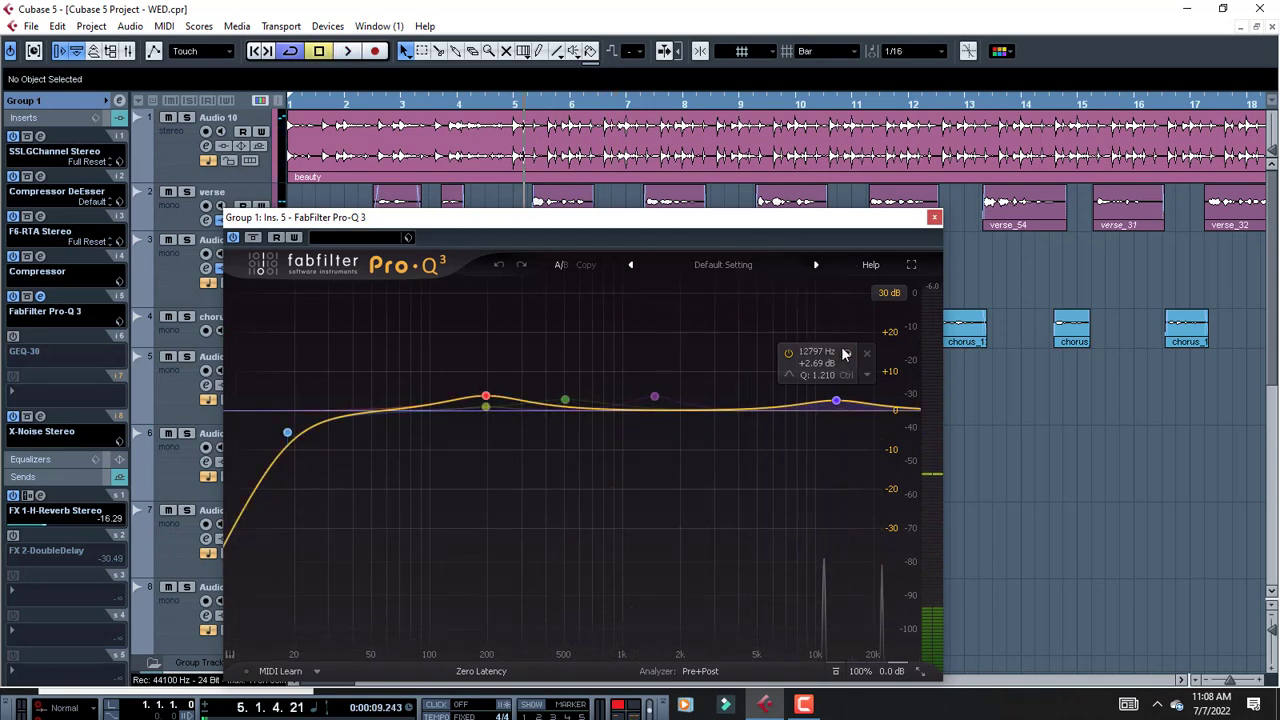
pyautogui.click(846, 356)
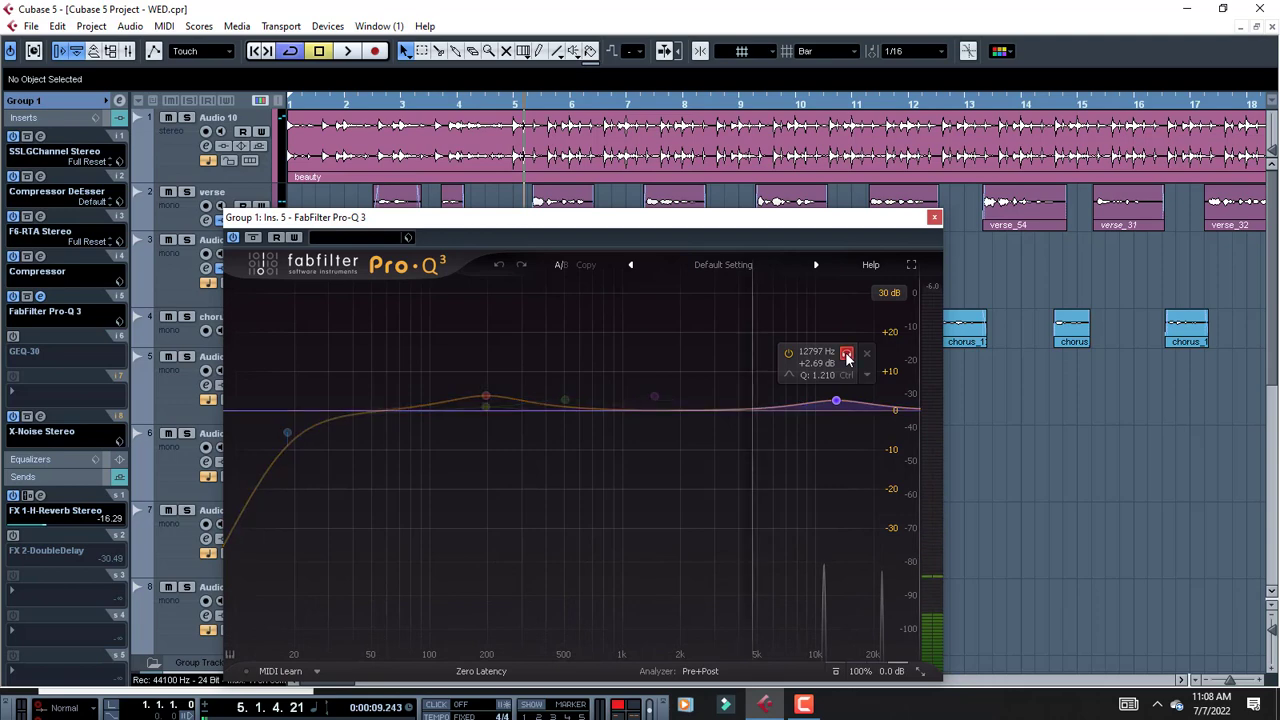
pyautogui.press('space')
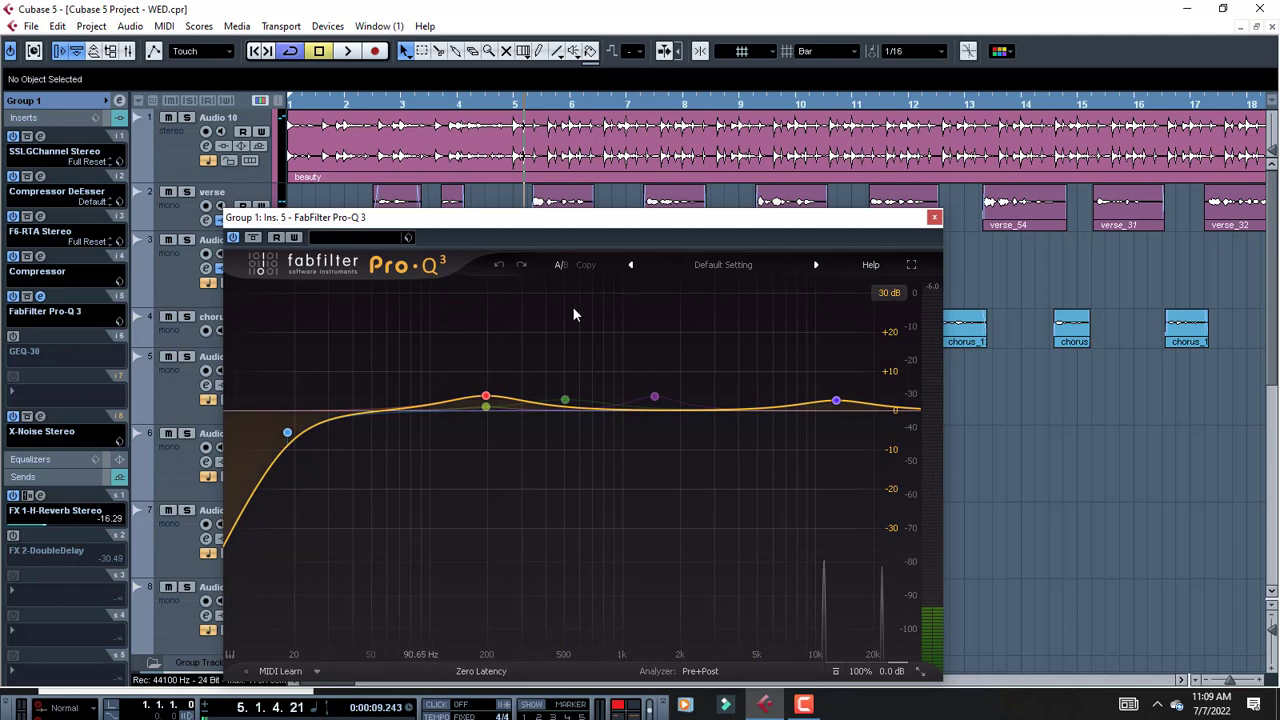
pyautogui.click(935, 218)
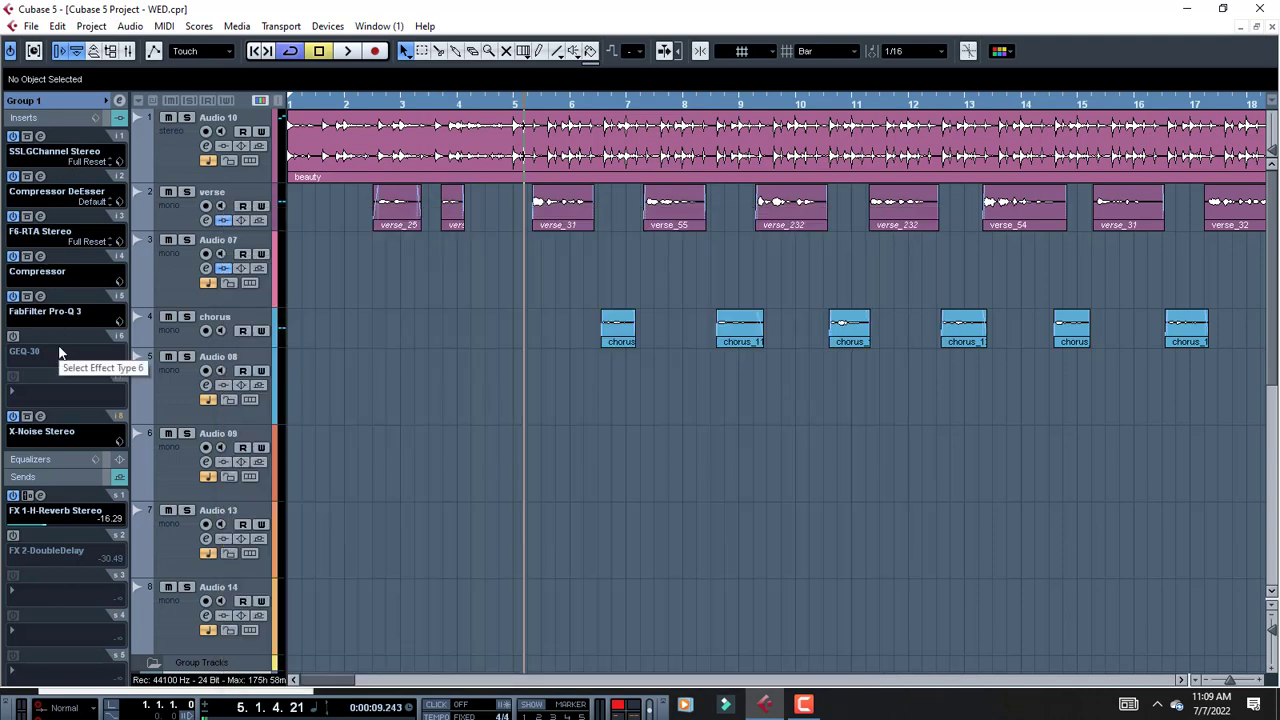
# Step: Open Group 1's X-Noise Stereo on insert 8 and examine its settings and noise reduction during playback
pyautogui.click(41, 417)
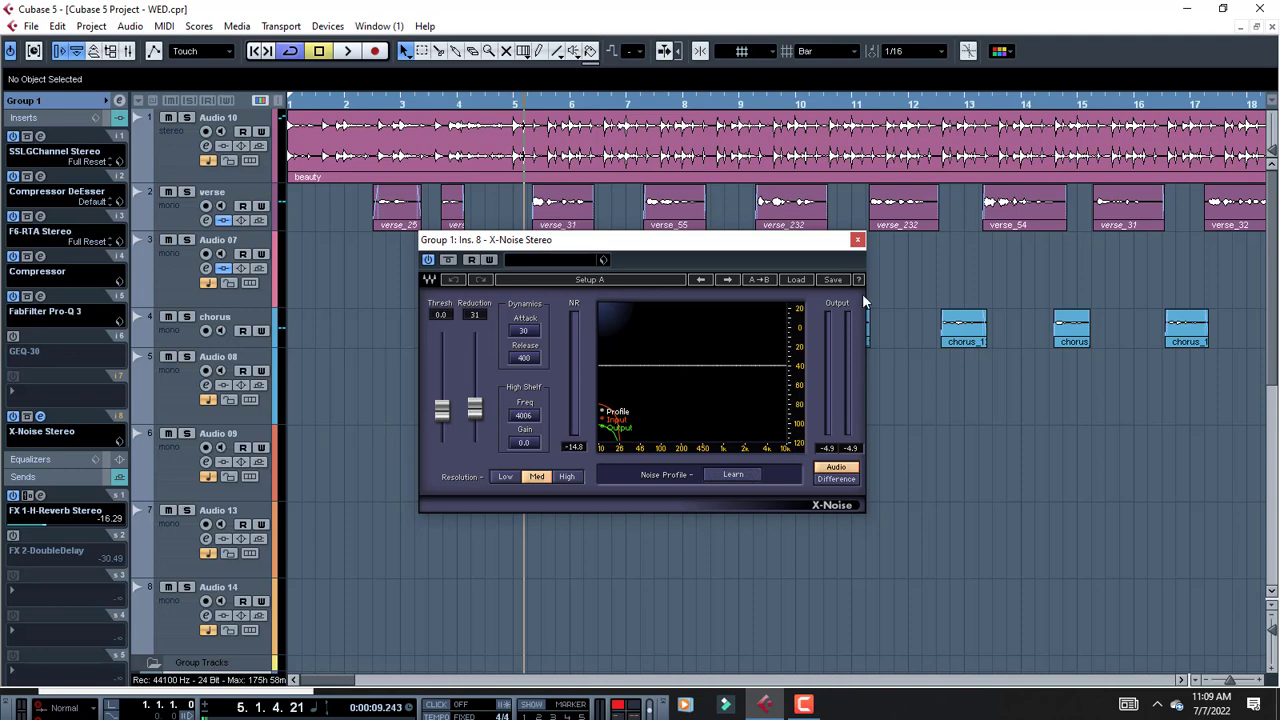
pyautogui.press('space')
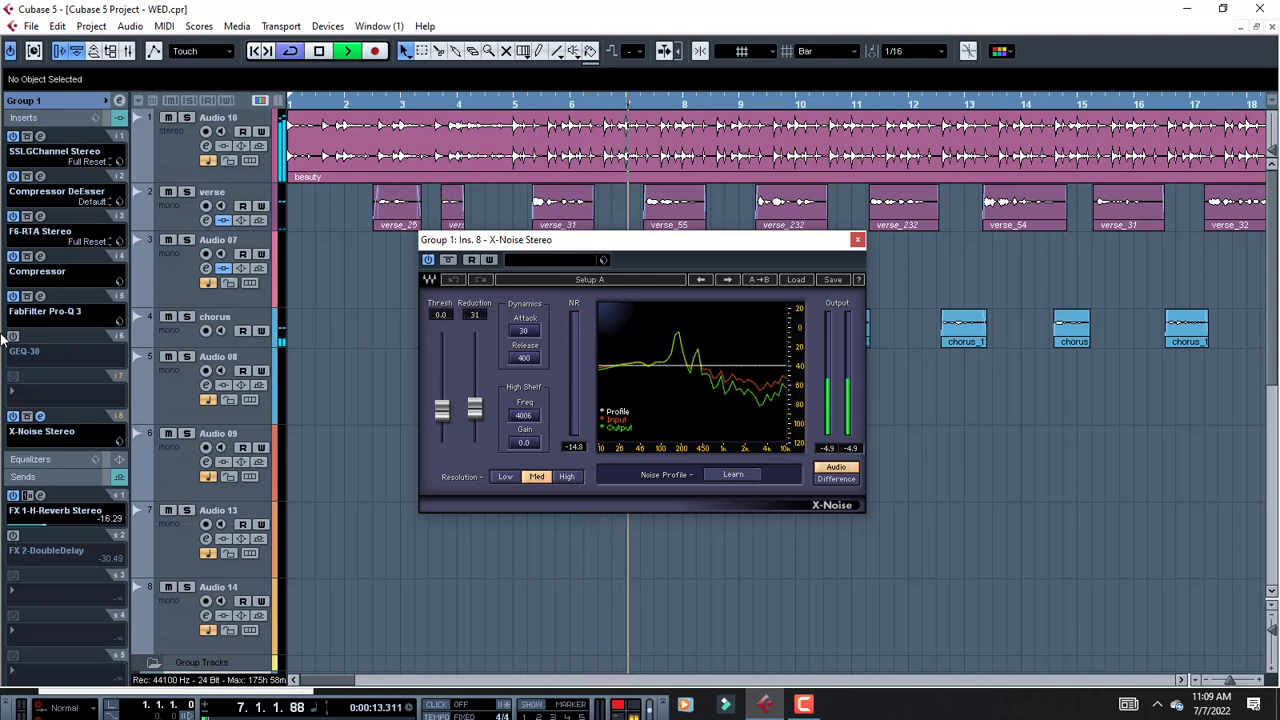
pyautogui.press('space')
# Step: Audition playback with FabFilter Pro-Q 3 and X-Noise deactivated, then reactivate both effects and leave GEQ-30 off
pyautogui.click(15, 298)
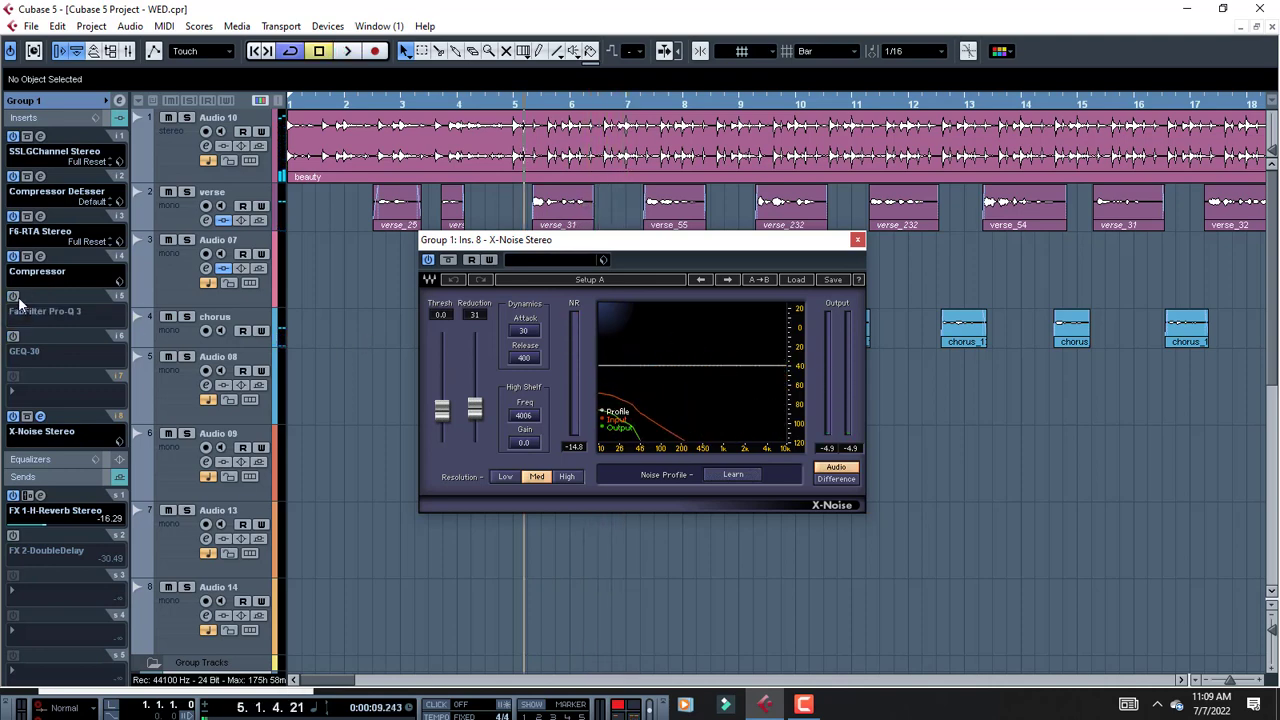
pyautogui.click(13, 416)
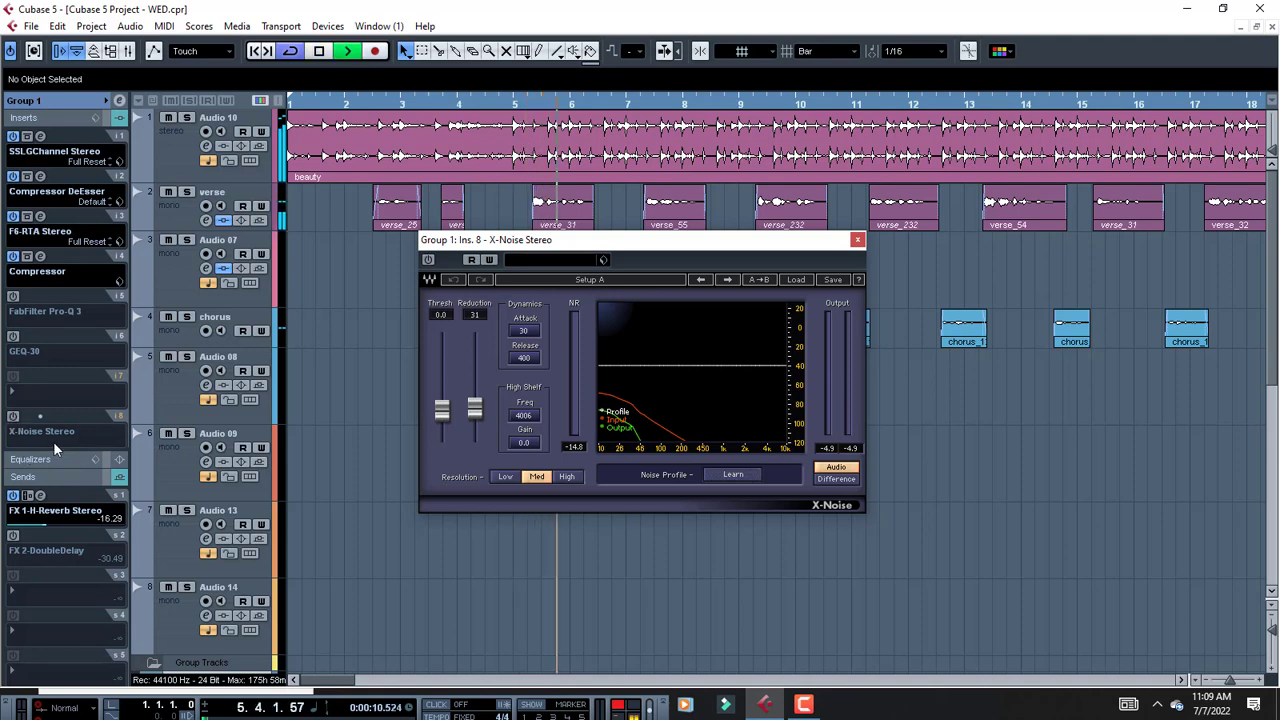
pyautogui.press('space')
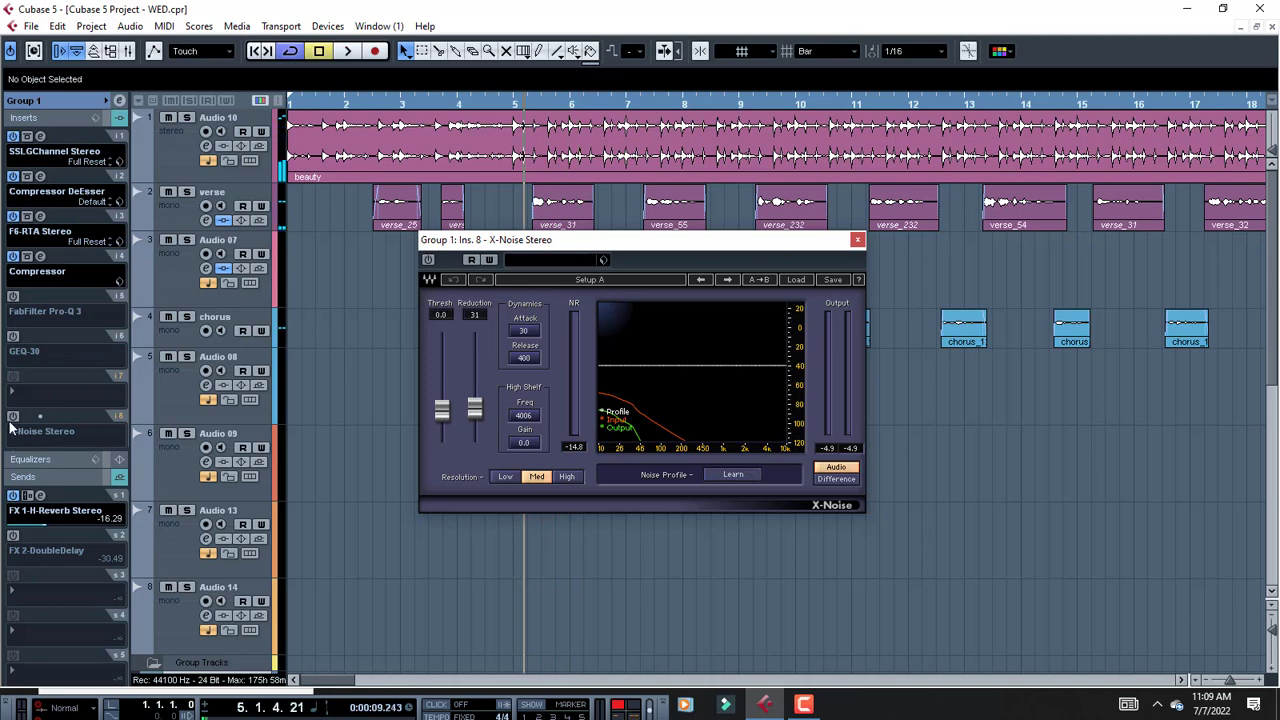
pyautogui.click(13, 416)
pyautogui.click(14, 337)
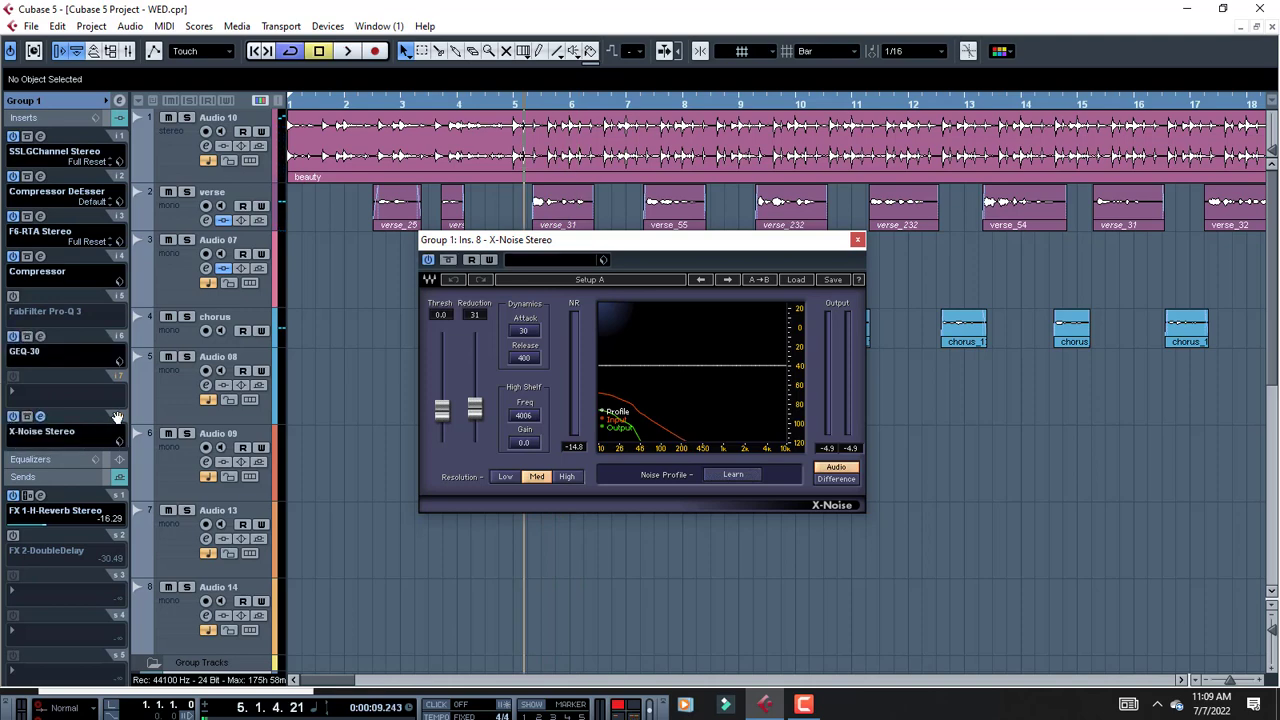
pyautogui.click(14, 337)
pyautogui.click(13, 296)
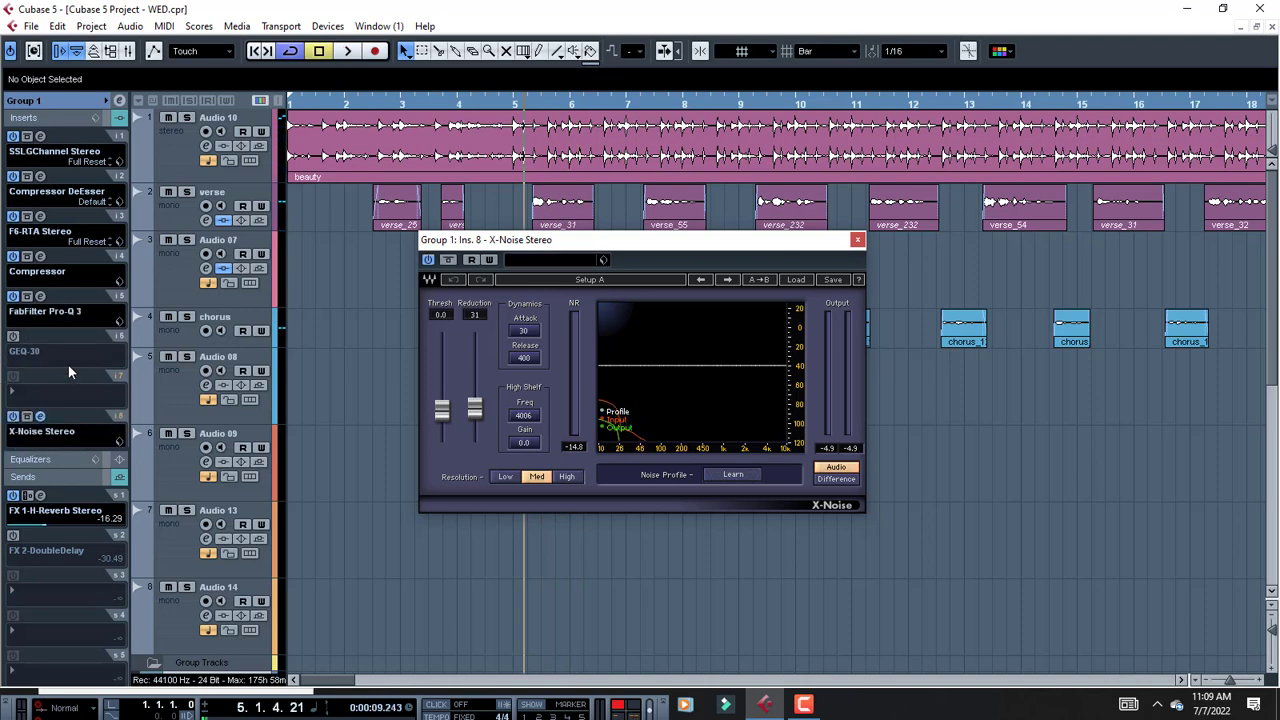
# Step: Listen to playback with X-Noise and Pro-Q 3 active, then close the X-Noise window
pyautogui.press('space')
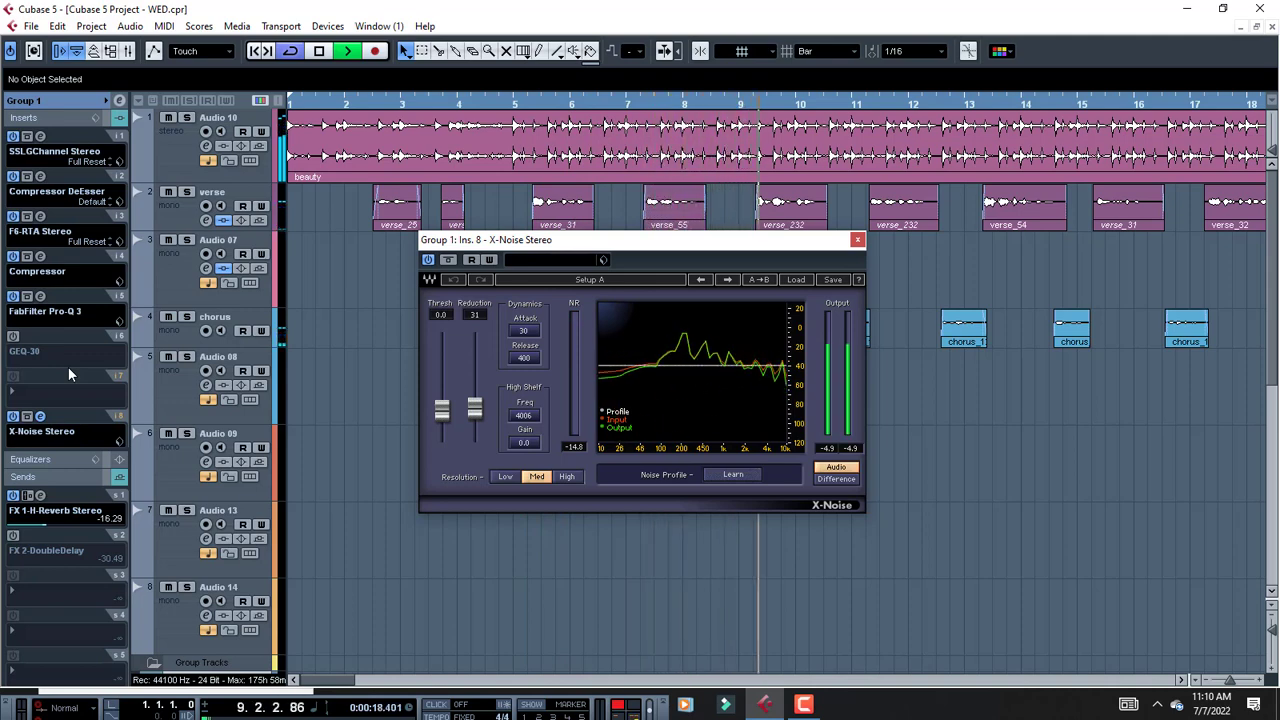
pyautogui.press('space')
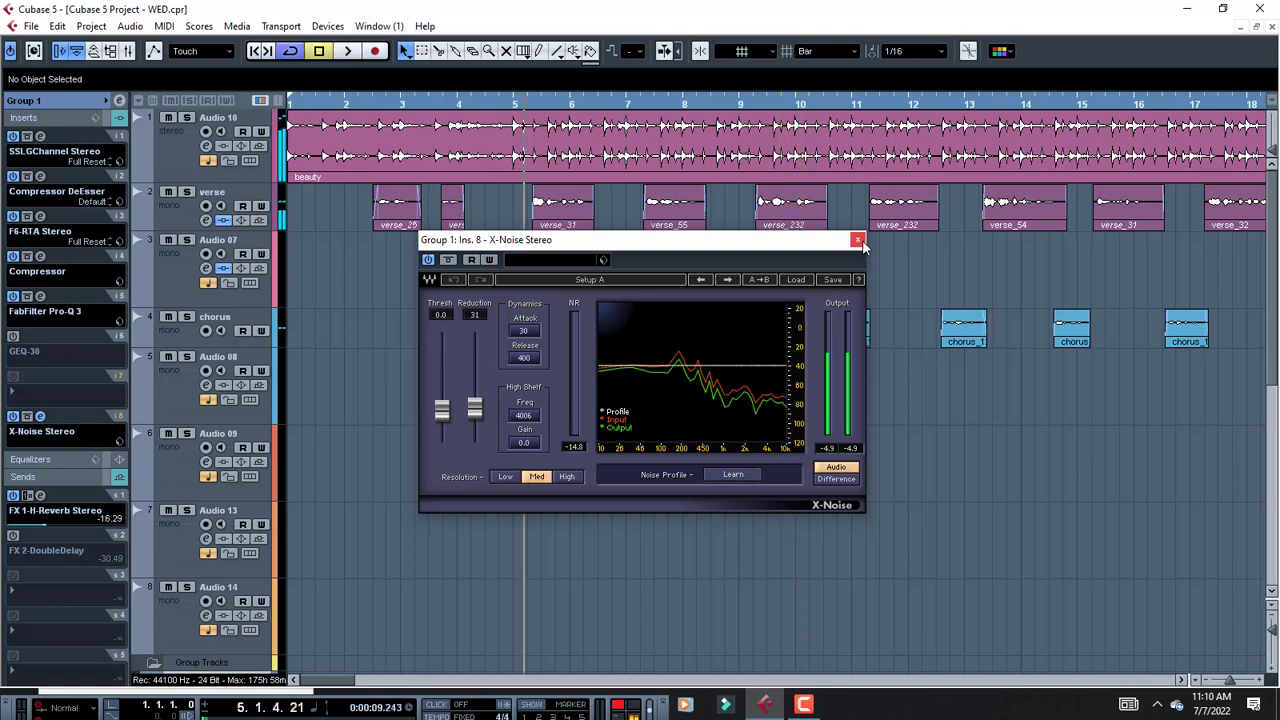
pyautogui.click(857, 240)
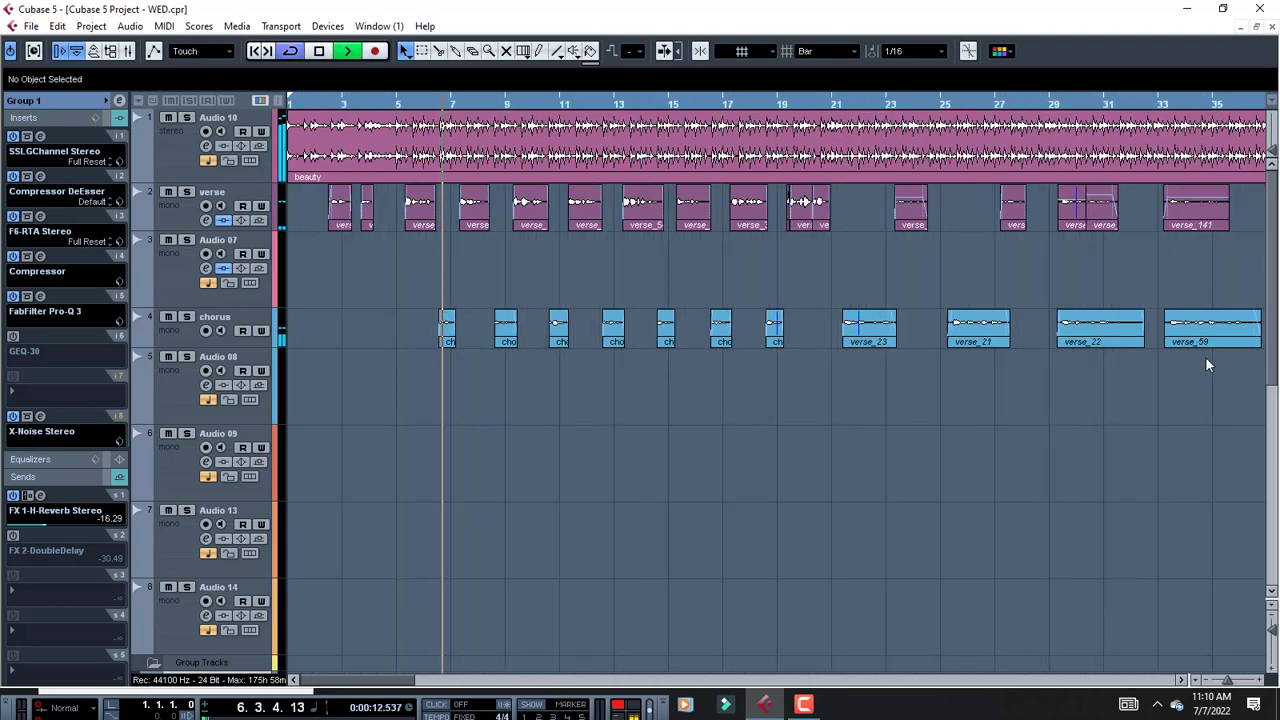
# Step: Review more of the arrangement's verse and chorus clips along the timeline during playback
pyautogui.press('g')
pyautogui.press('g')
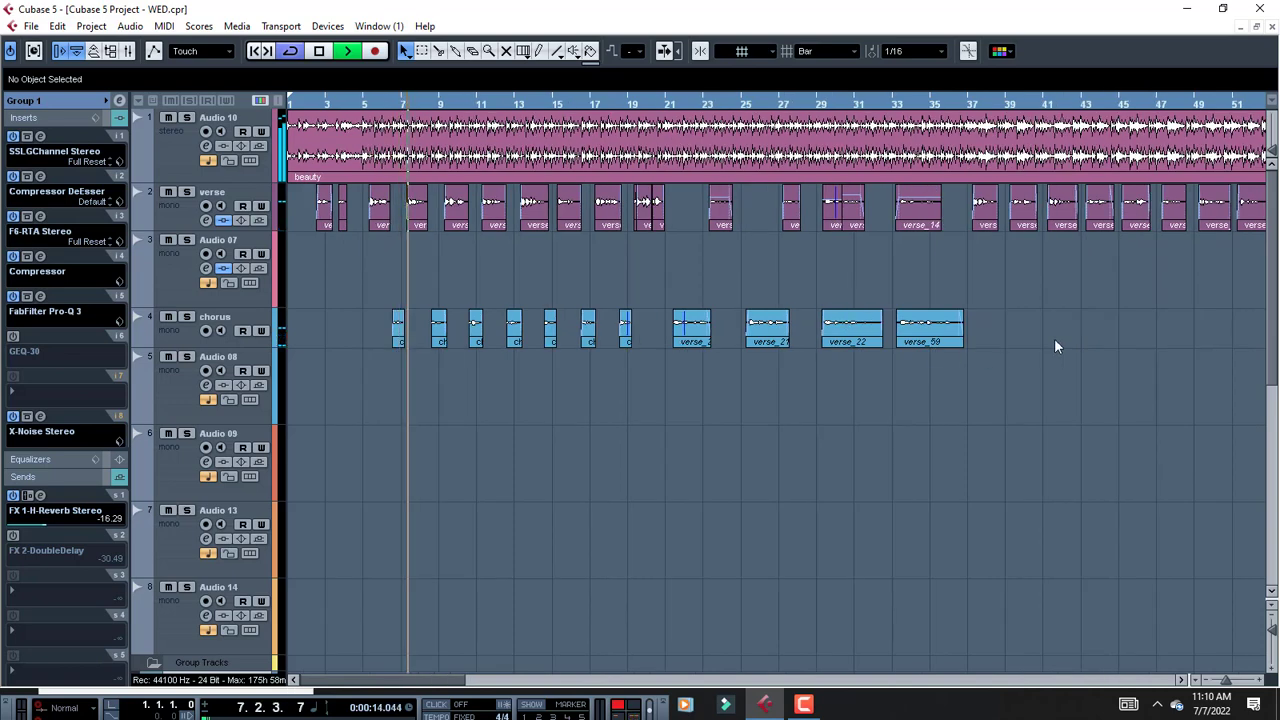